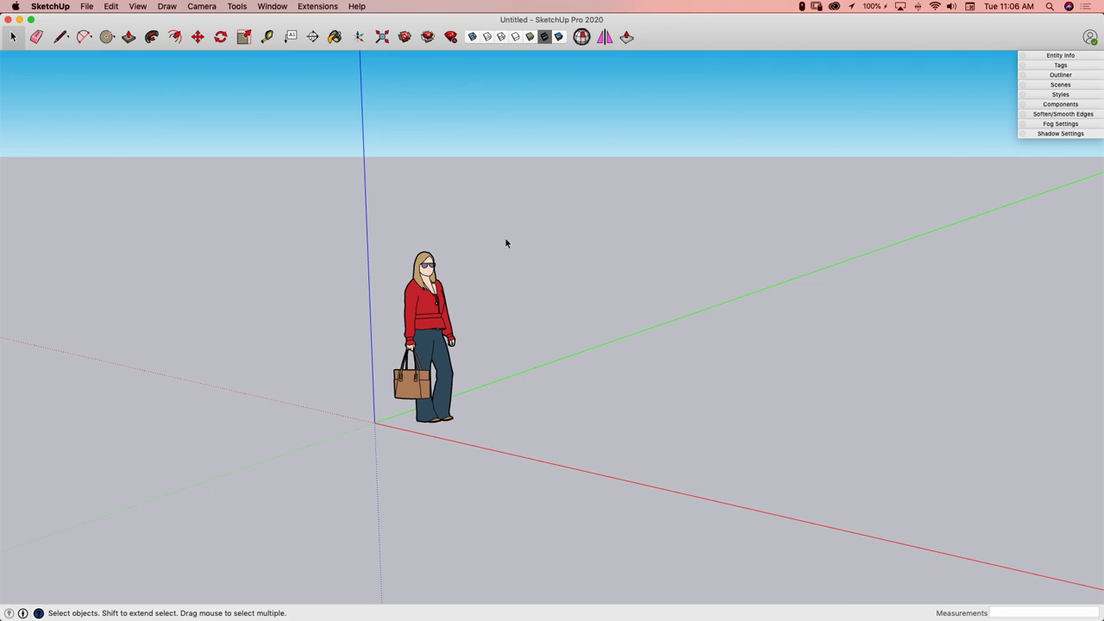
- Draw an upright circle with a 1" radius, facing the green axis, in the open area beside the standing figure
{"action": "middle_click_drag", "start_coordinate": [725, 153], "coordinate": [516, 436]}
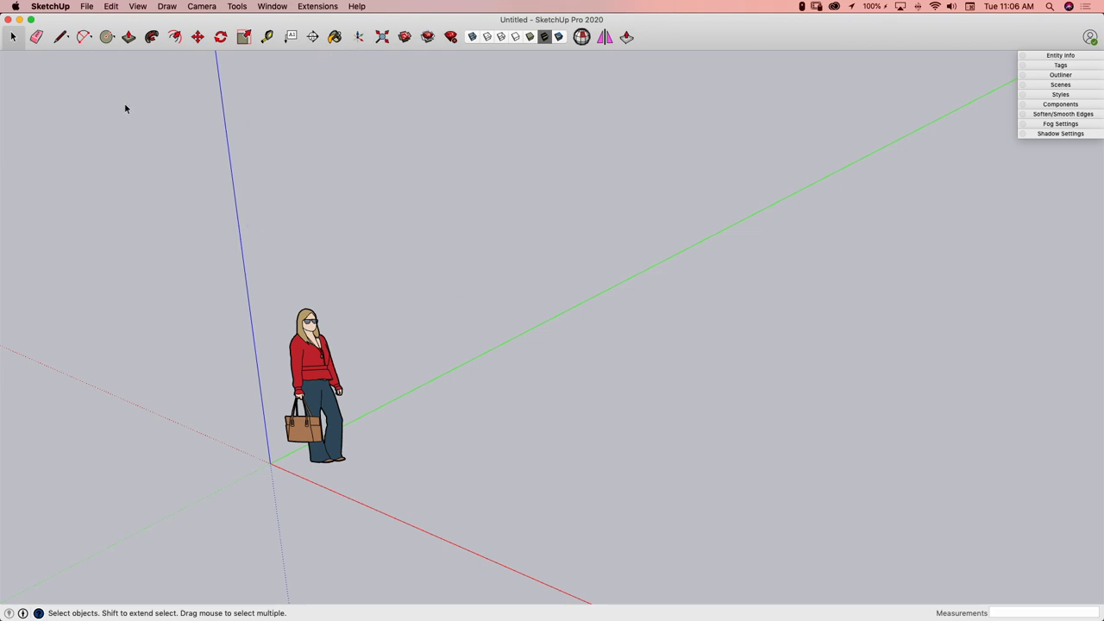
{"action": "left_click", "coordinate": [107, 37]}
{"action": "middle_click_drag", "start_coordinate": [173, 111], "coordinate": [362, 428]}
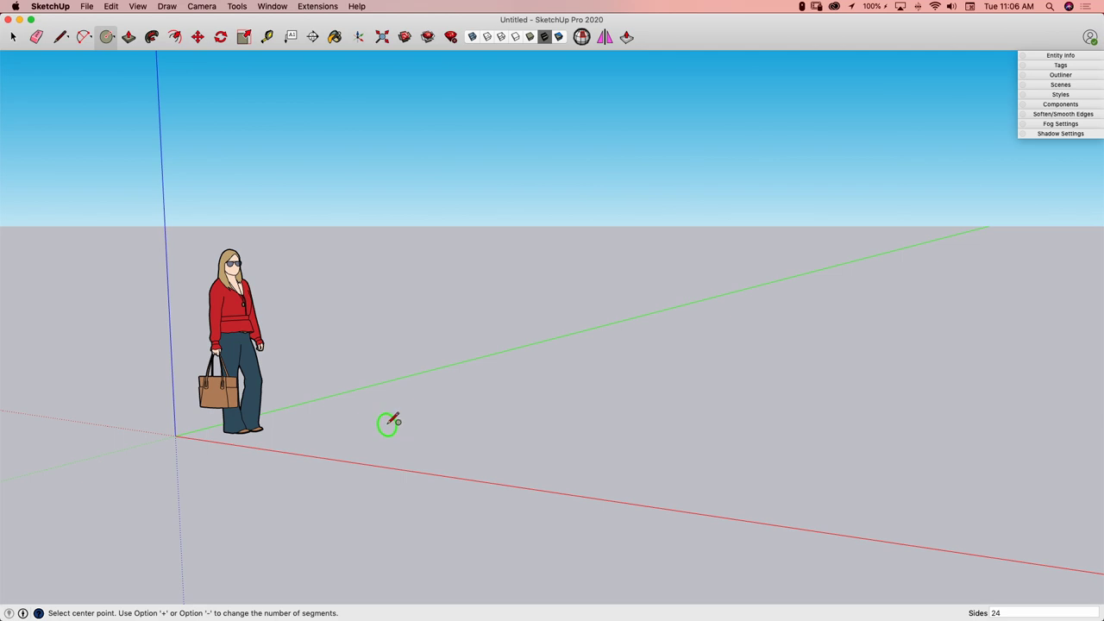
{"action": "left_click", "coordinate": [387, 423]}
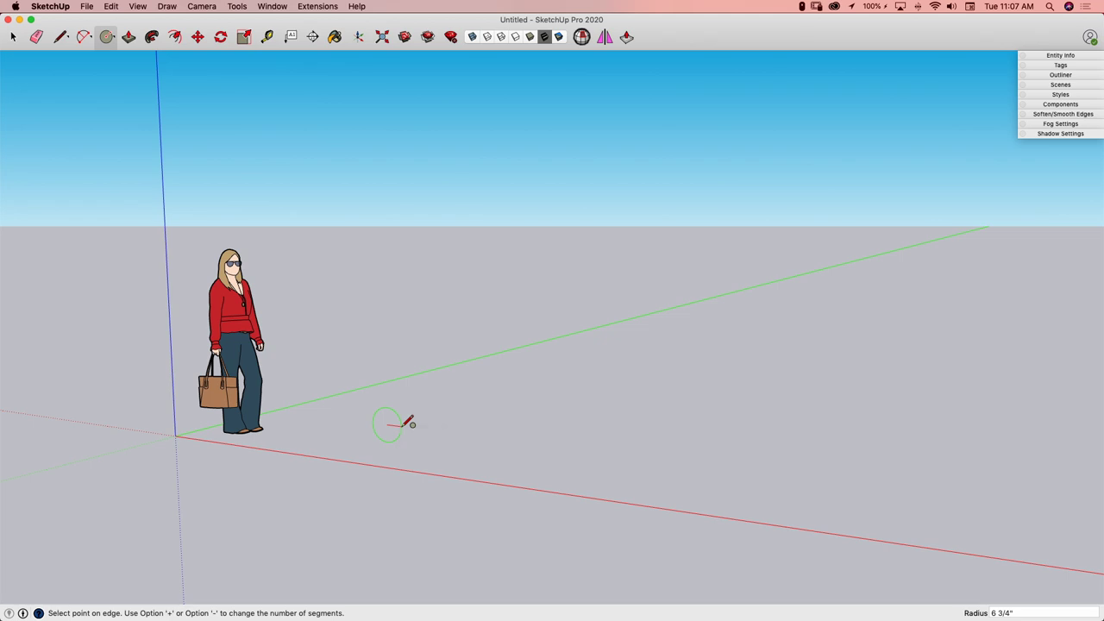
{"action": "key", "text": "Escape"}
{"action": "scroll", "coordinate": [388, 420], "scroll_direction": "up", "scroll_amount": 5}
{"action": "scroll", "coordinate": [388, 420], "scroll_direction": "up", "scroll_amount": 3}
{"action": "left_click", "coordinate": [396, 390]}
{"action": "left_click", "coordinate": [412, 394]}
{"action": "scroll", "coordinate": [410, 379], "scroll_direction": "up", "scroll_amount": 2}
- Set the circle's edge to 8 segments in its entity properties
{"action": "key", "text": "space"}
{"action": "left_click", "coordinate": [417, 373]}
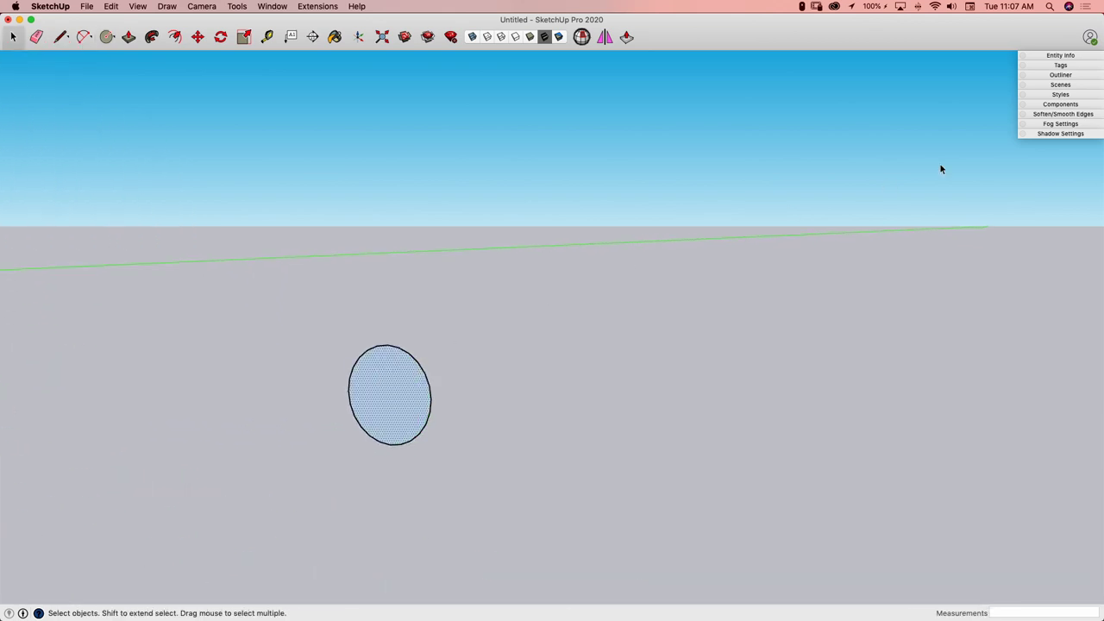
{"action": "left_click", "coordinate": [1039, 55]}
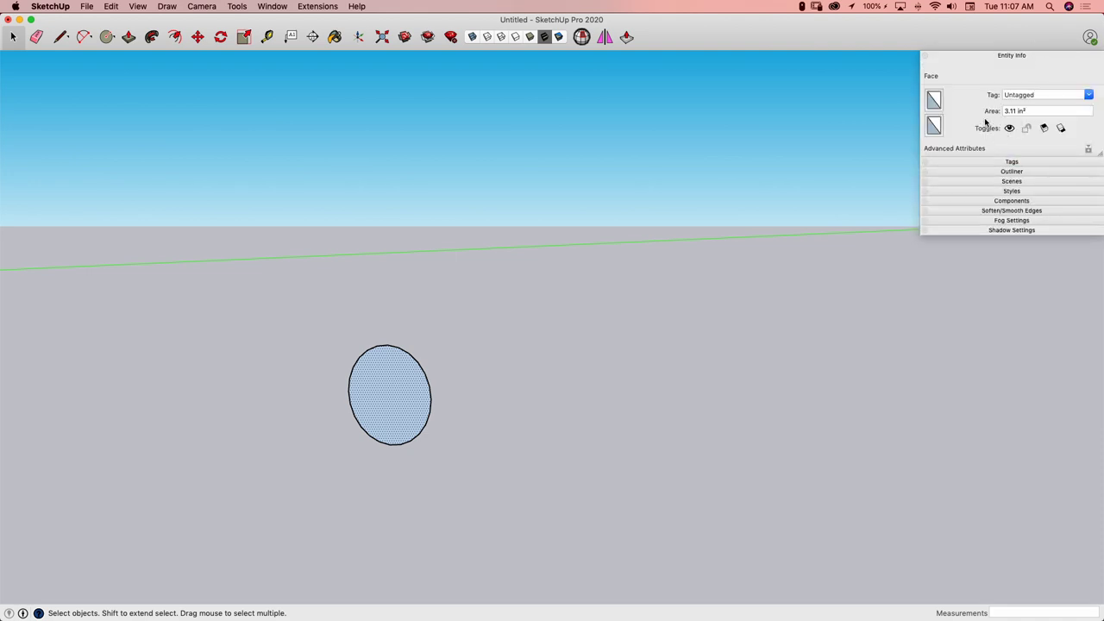
{"action": "left_click", "coordinate": [425, 377]}
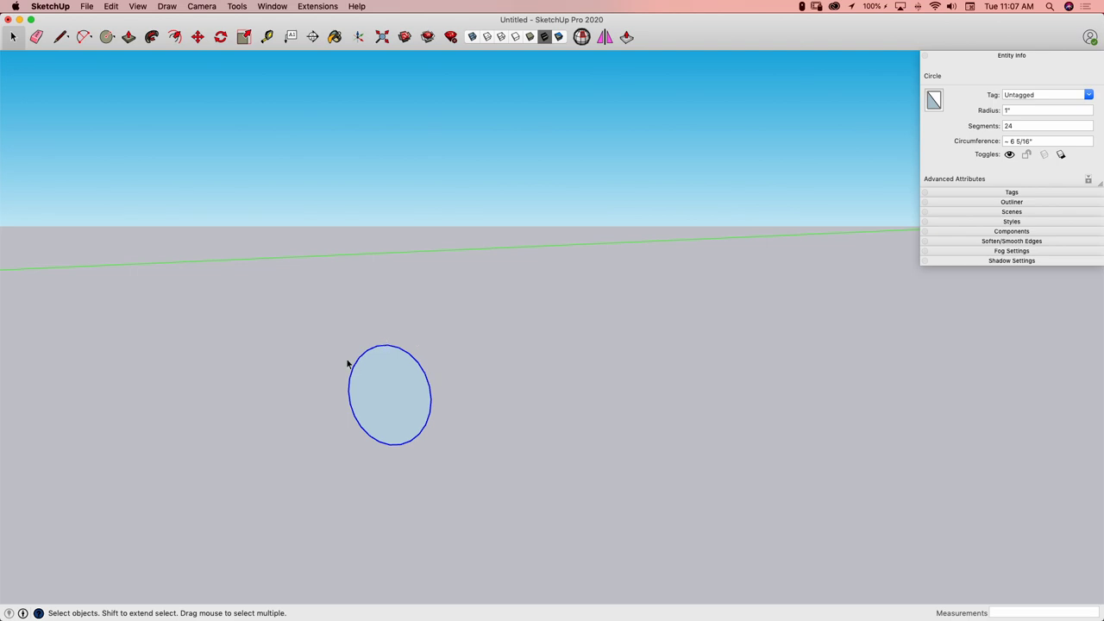
{"action": "middle_click_drag", "start_coordinate": [346, 369], "coordinate": [369, 395]}
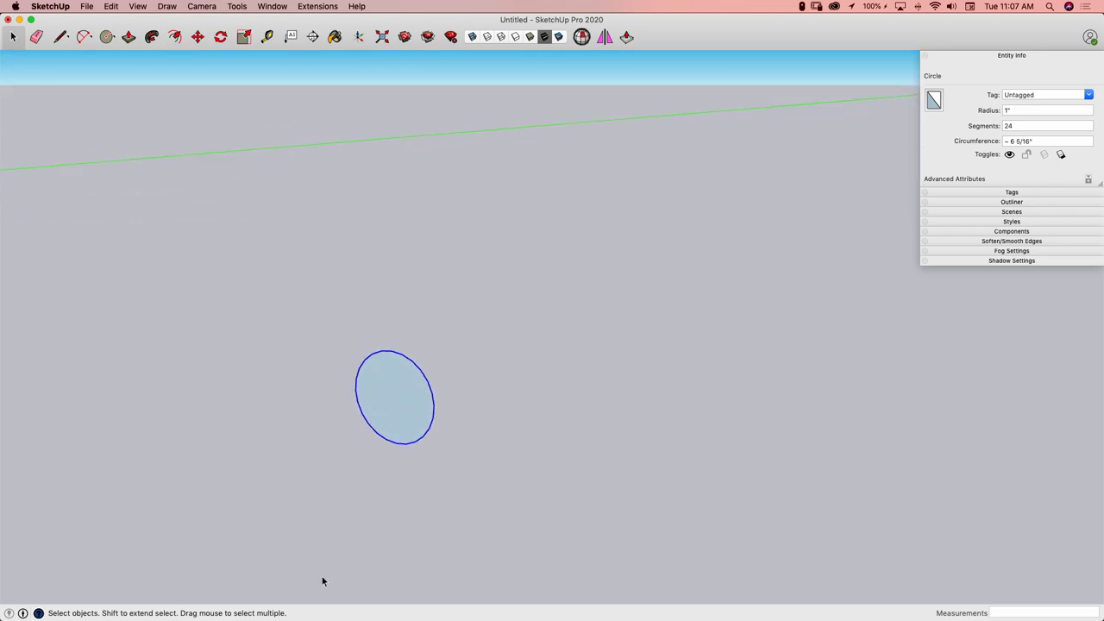
{"action": "middle_click_drag", "start_coordinate": [526, 431], "coordinate": [421, 349]}
{"action": "left_click", "coordinate": [1015, 128]}
{"action": "key", "text": "Return"}
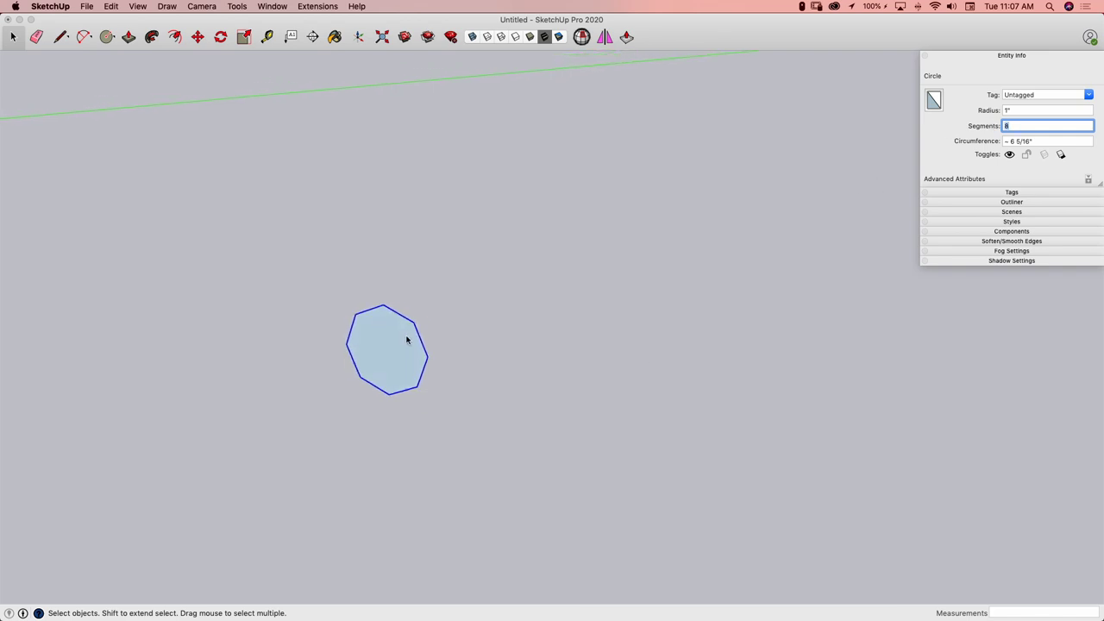
- Examine the size and shape of the eight-sided circle against the standing figure
{"action": "middle_click_drag", "start_coordinate": [408, 340], "coordinate": [403, 369]}
{"action": "scroll", "coordinate": [430, 404], "scroll_direction": "down", "scroll_amount": 10}
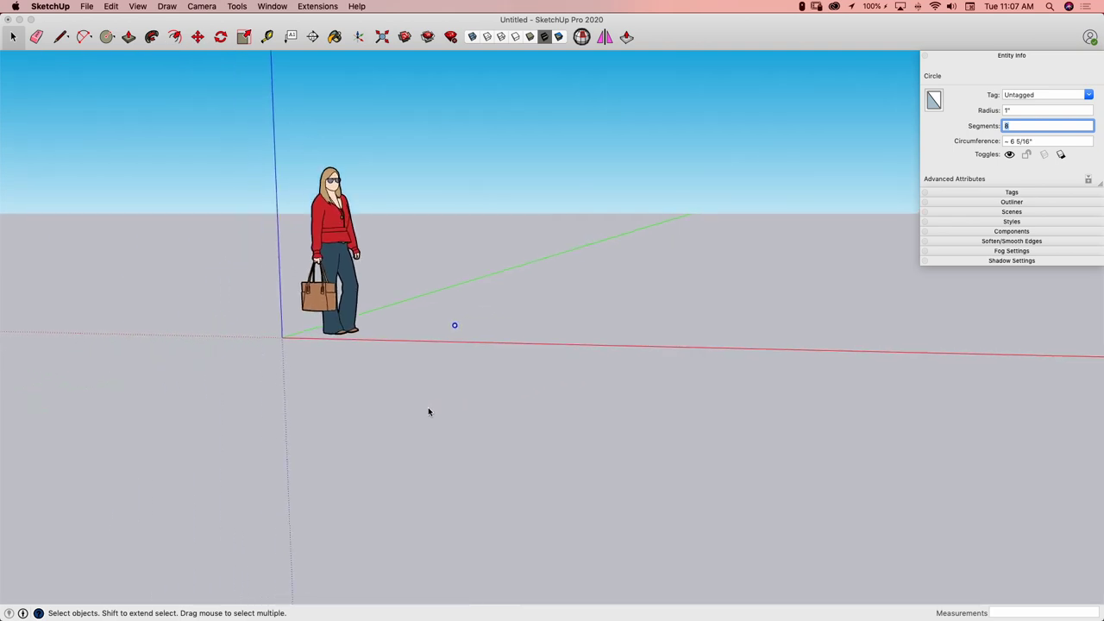
{"action": "scroll", "coordinate": [446, 379], "scroll_direction": "up", "scroll_amount": 10}
{"action": "scroll", "coordinate": [368, 377], "scroll_direction": "up", "scroll_amount": 8}
{"action": "scroll", "coordinate": [366, 327], "scroll_direction": "up", "scroll_amount": 2}
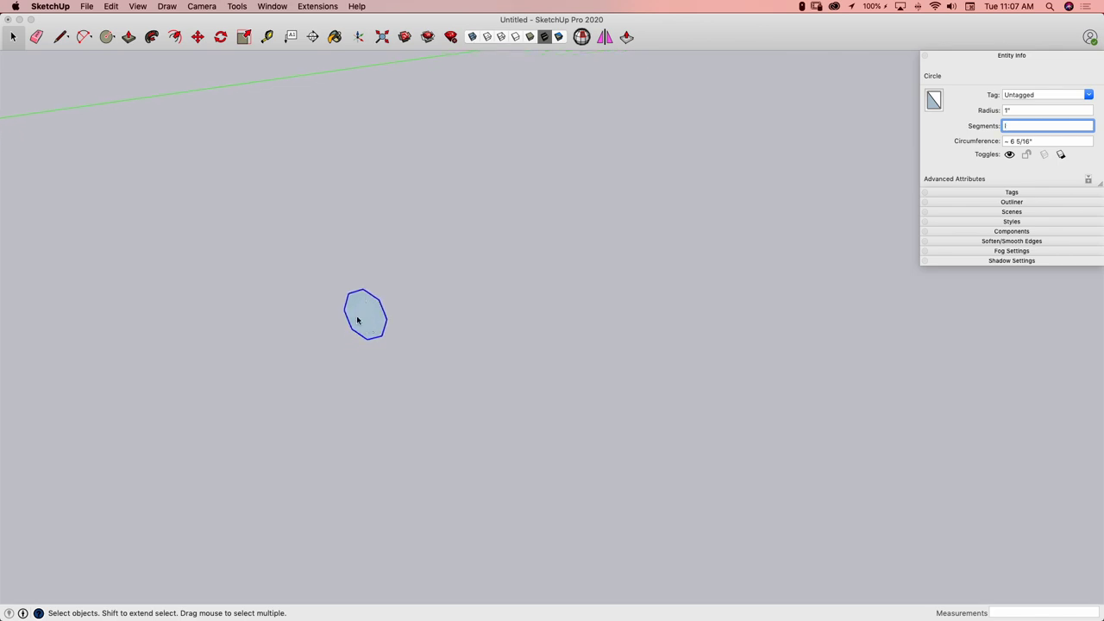
{"action": "middle_click_drag", "start_coordinate": [374, 319], "coordinate": [449, 279]}
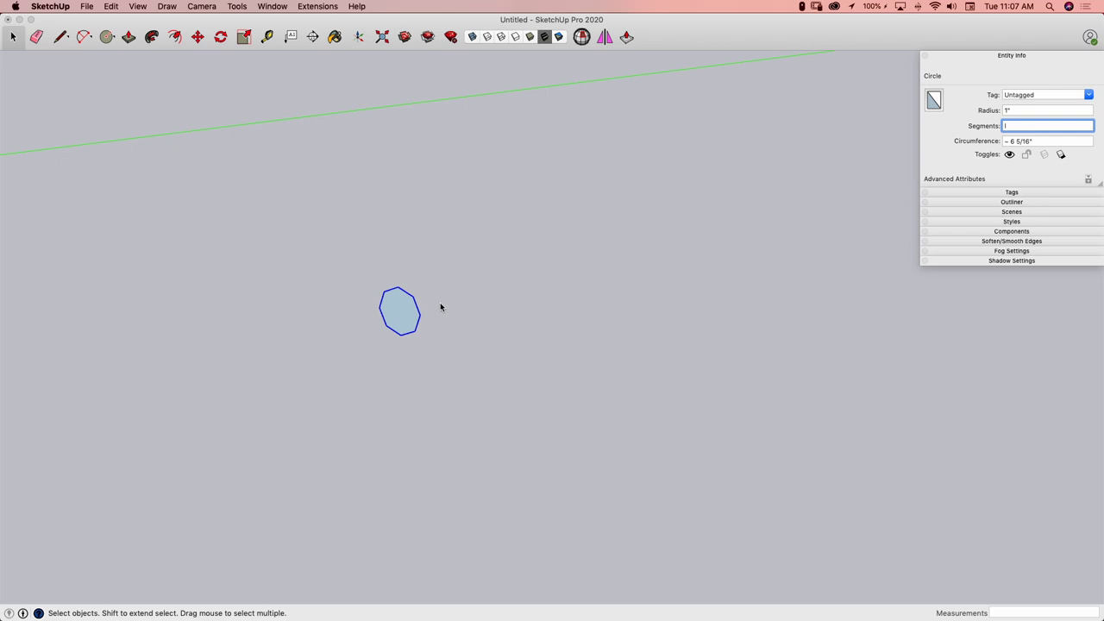
{"action": "key", "text": "Return"}
{"action": "left_click", "coordinate": [632, 222]}
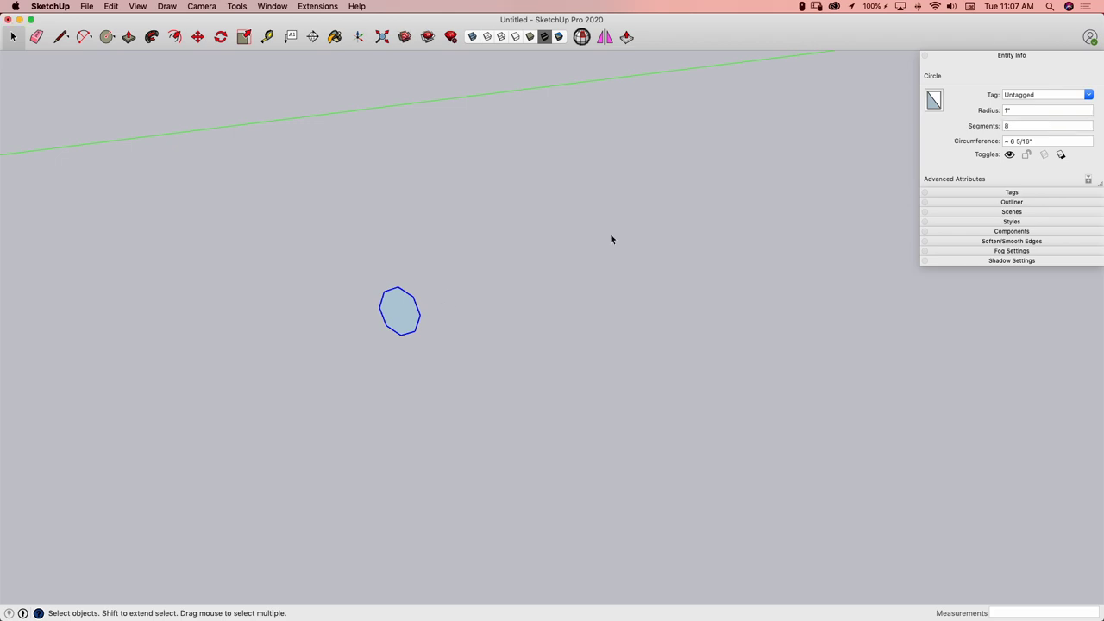
- Draw a U-shaped path from the circle's center: 2" along the green axis, about 4" along red, and back parallel to green, level with the center
{"action": "left_click", "coordinate": [58, 38]}
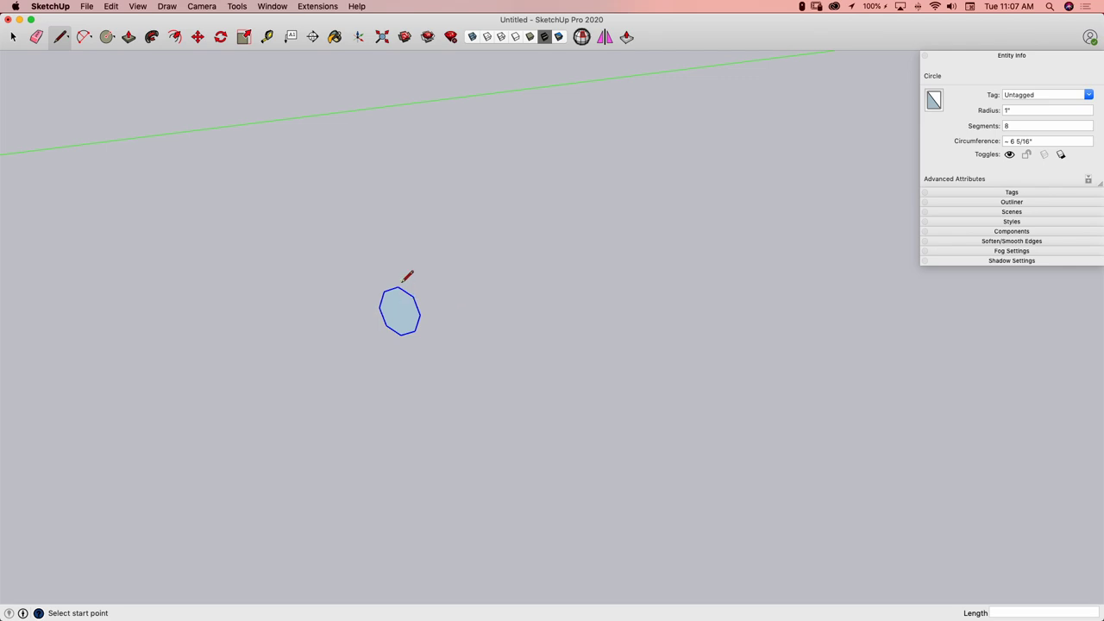
{"action": "left_click", "coordinate": [400, 312]}
{"action": "middle_click_drag", "start_coordinate": [420, 302], "coordinate": [425, 300]}
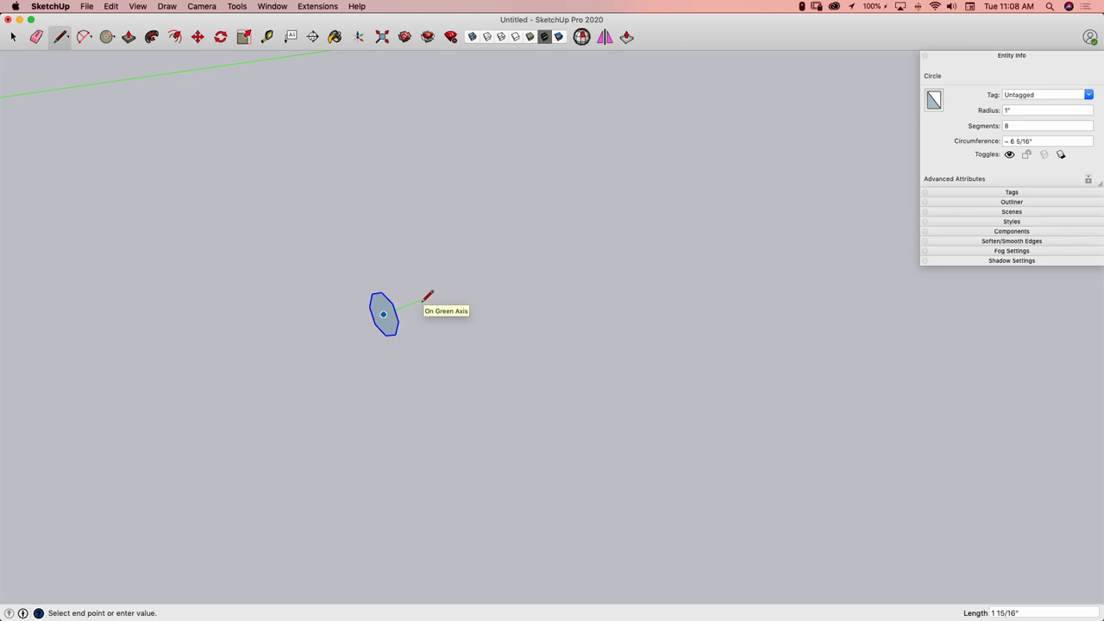
{"action": "type", "text": "2"}
{"action": "key", "text": "Return"}
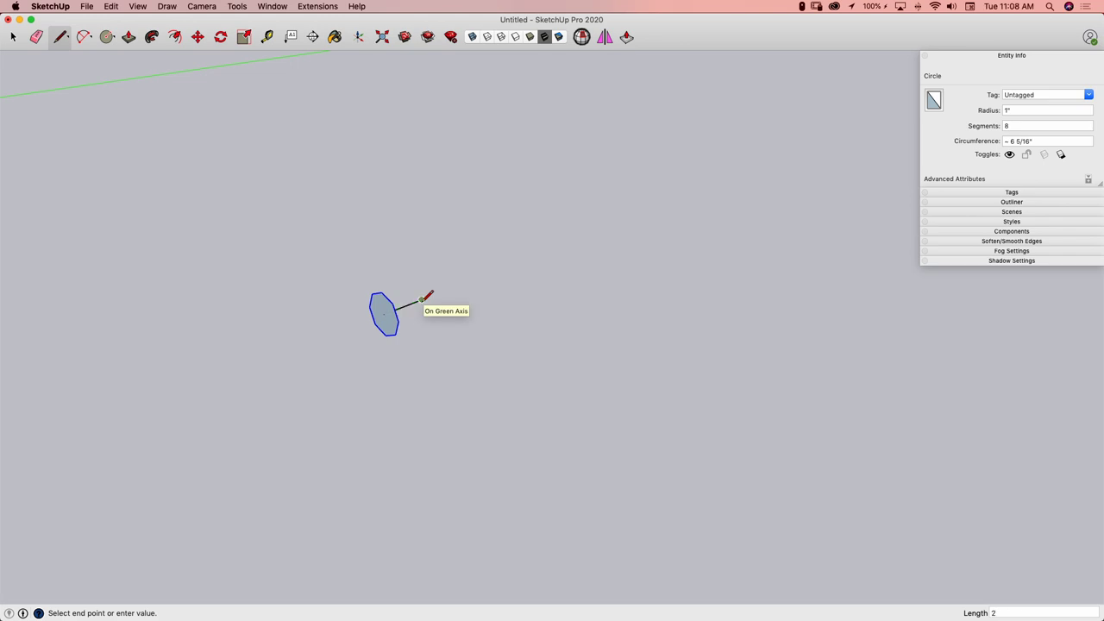
{"action": "left_click", "coordinate": [483, 328]}
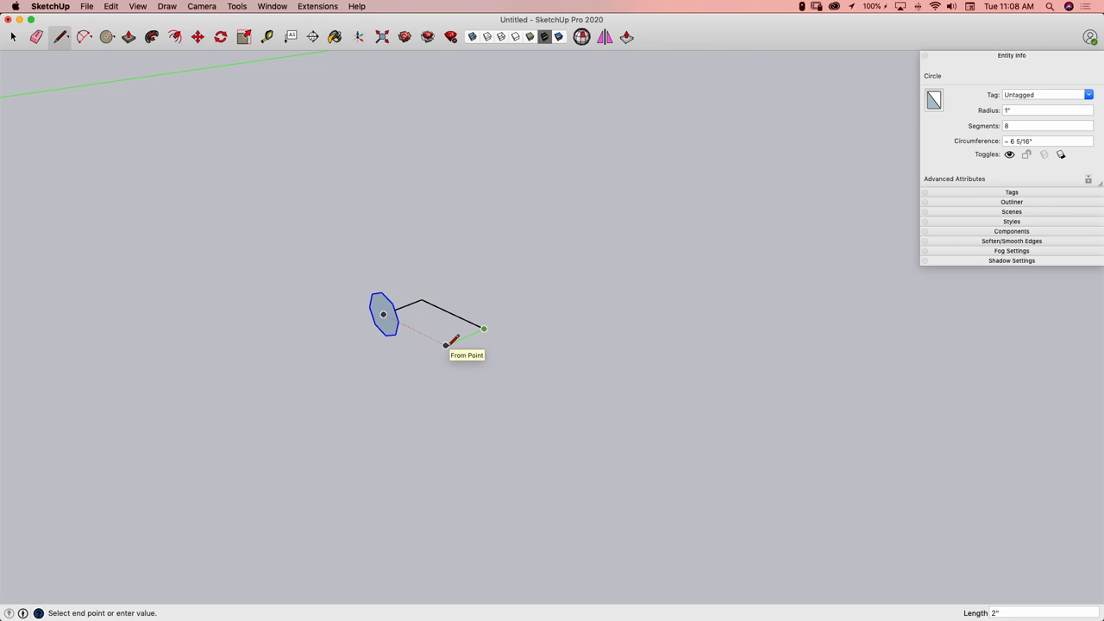
{"action": "left_click", "coordinate": [445, 345]}
{"action": "middle_click_drag", "start_coordinate": [447, 216], "coordinate": [434, 279]}
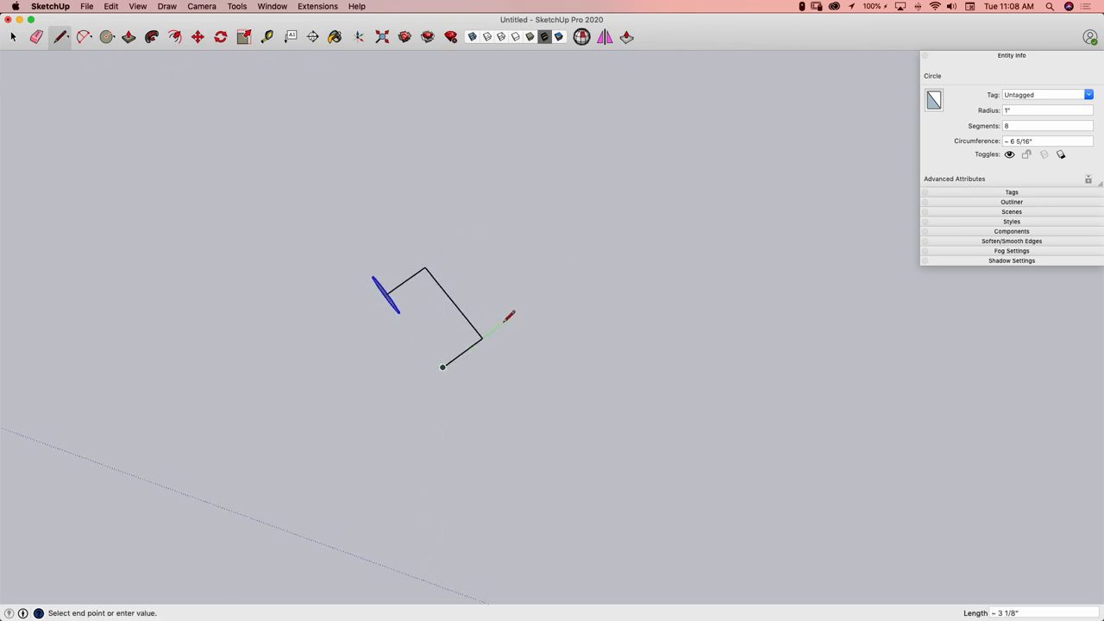
{"action": "key", "text": "a"}
{"action": "left_click", "coordinate": [425, 267]}
{"action": "left_click", "coordinate": [482, 338]}
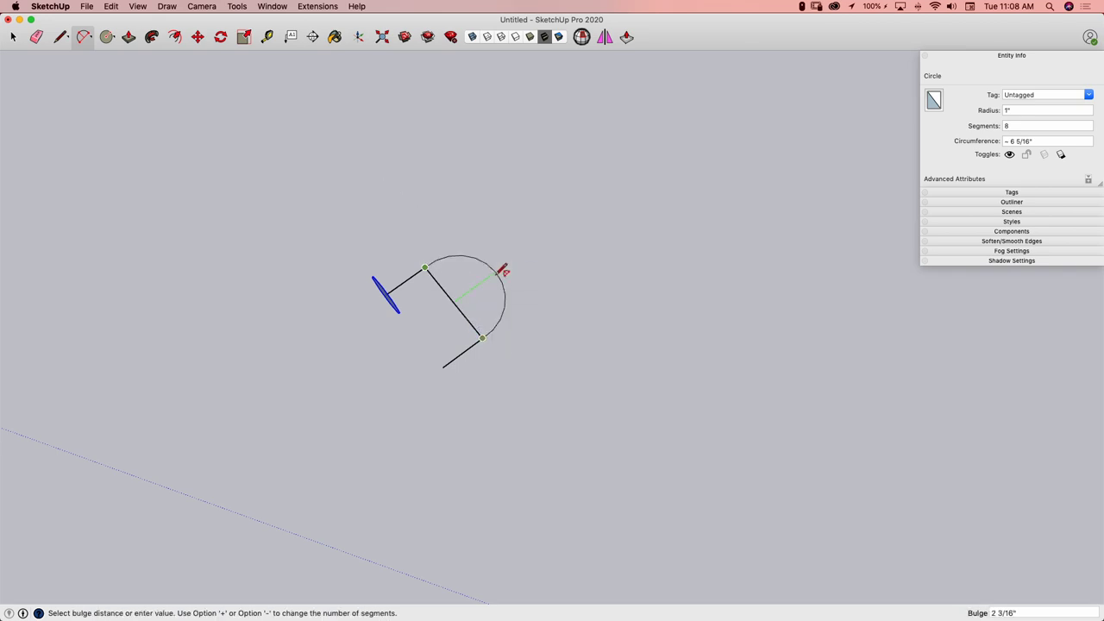
{"action": "key", "text": "Escape"}
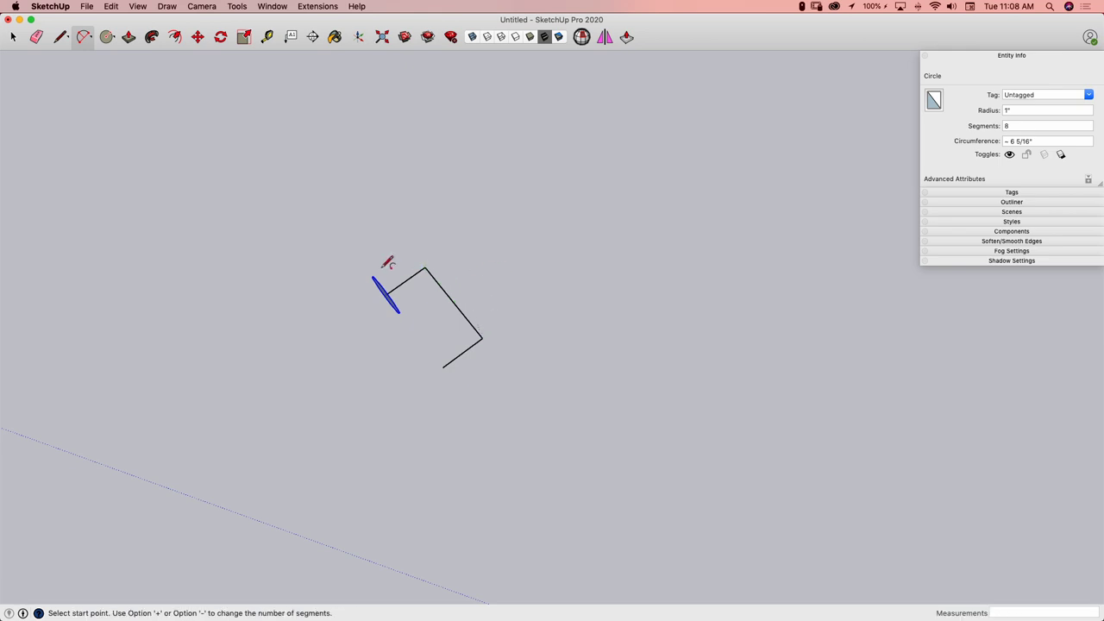
{"action": "middle_click_drag", "start_coordinate": [470, 349], "coordinate": [468, 317]}
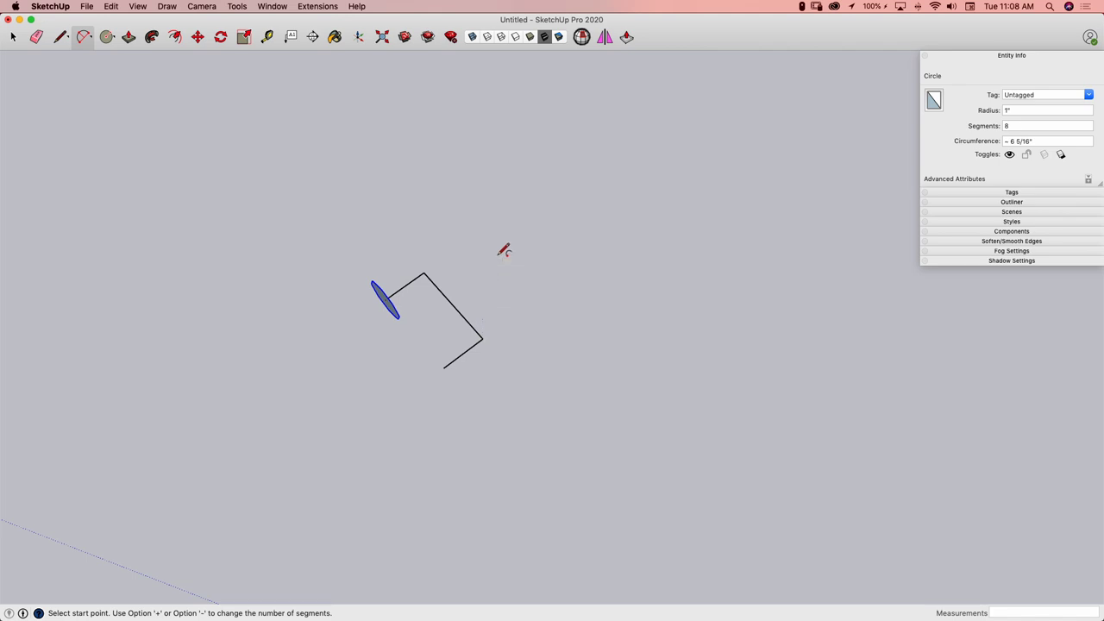
- Draw a four-segment half-circle arc outward between the U-shape's two corners and erase the straight edge between them
{"action": "key", "text": "r"}
{"action": "key", "text": "s"}
{"action": "key", "text": "a"}
{"action": "left_click", "coordinate": [423, 274]}
{"action": "left_click", "coordinate": [482, 338]}
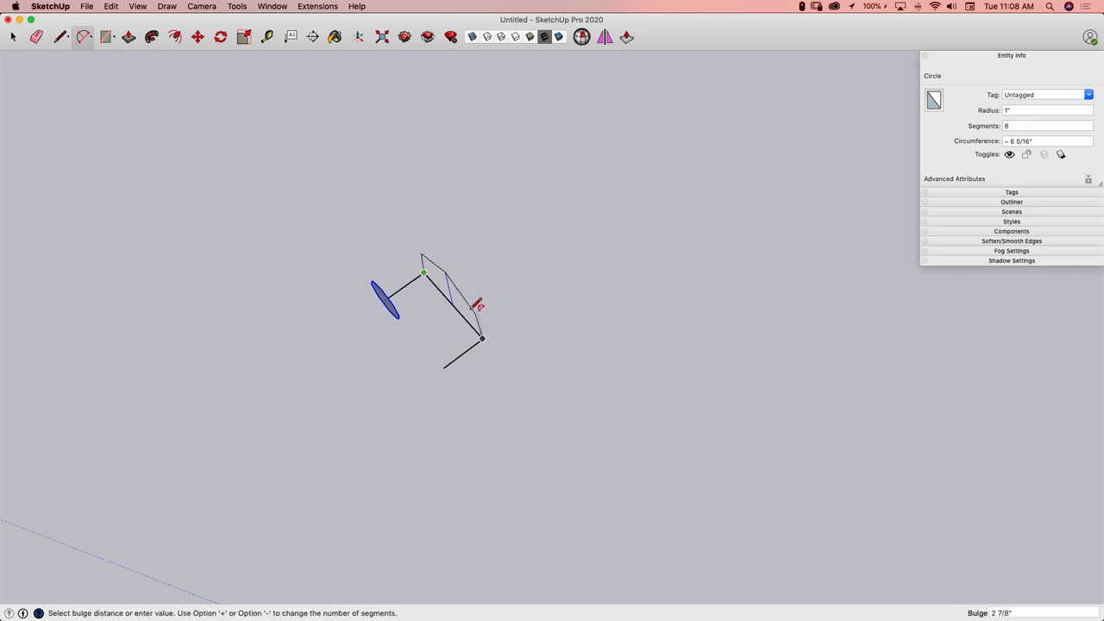
{"action": "left_click", "coordinate": [522, 298]}
{"action": "key", "text": "e"}
{"action": "left_click", "coordinate": [459, 311]}
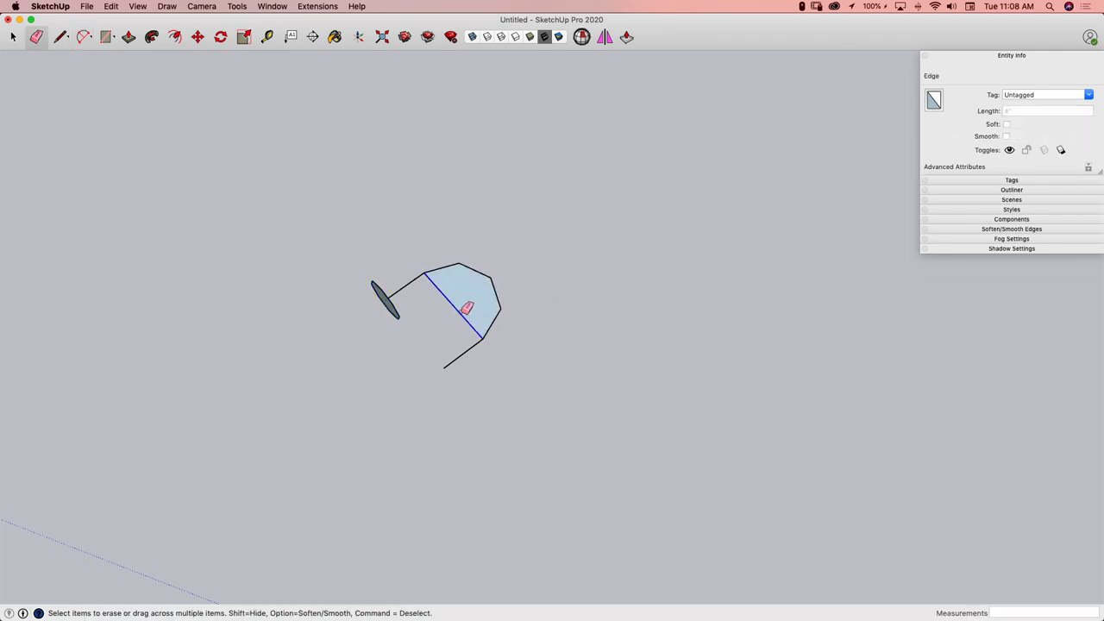
- Select the six path edges and rotate a copy of them 180° about the red axis at the path's open end
{"action": "key", "text": "space"}
{"action": "middle_click_drag", "start_coordinate": [455, 318], "coordinate": [541, 282]}
{"action": "left_click_drag", "start_coordinate": [538, 271], "coordinate": [426, 381]}
{"action": "key", "text": "q"}
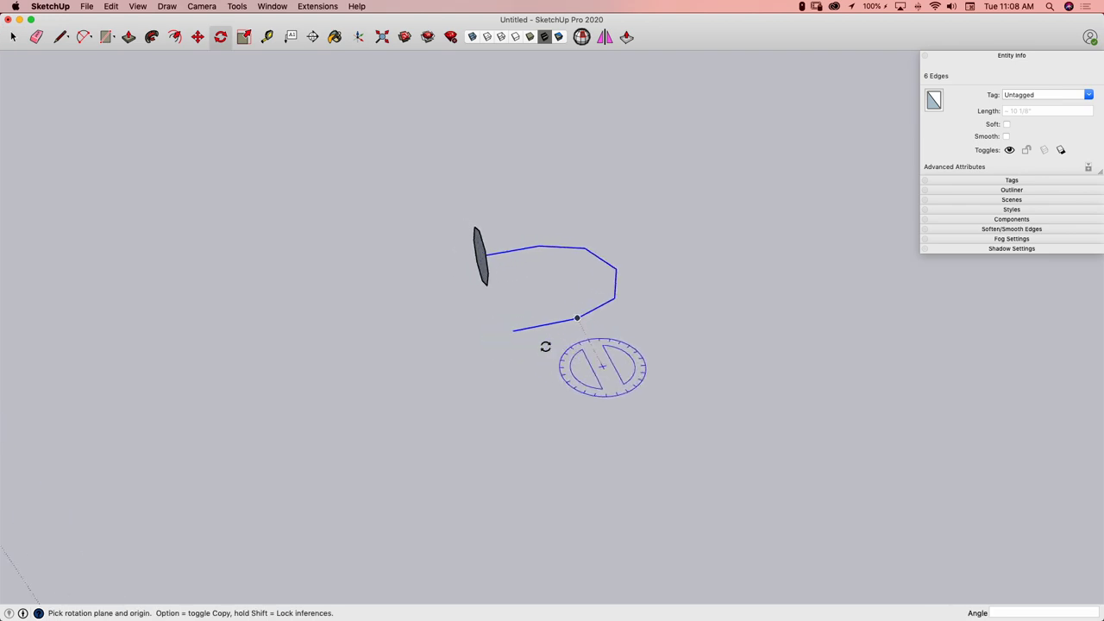
{"action": "scroll", "coordinate": [509, 342], "scroll_direction": "up", "scroll_amount": 1}
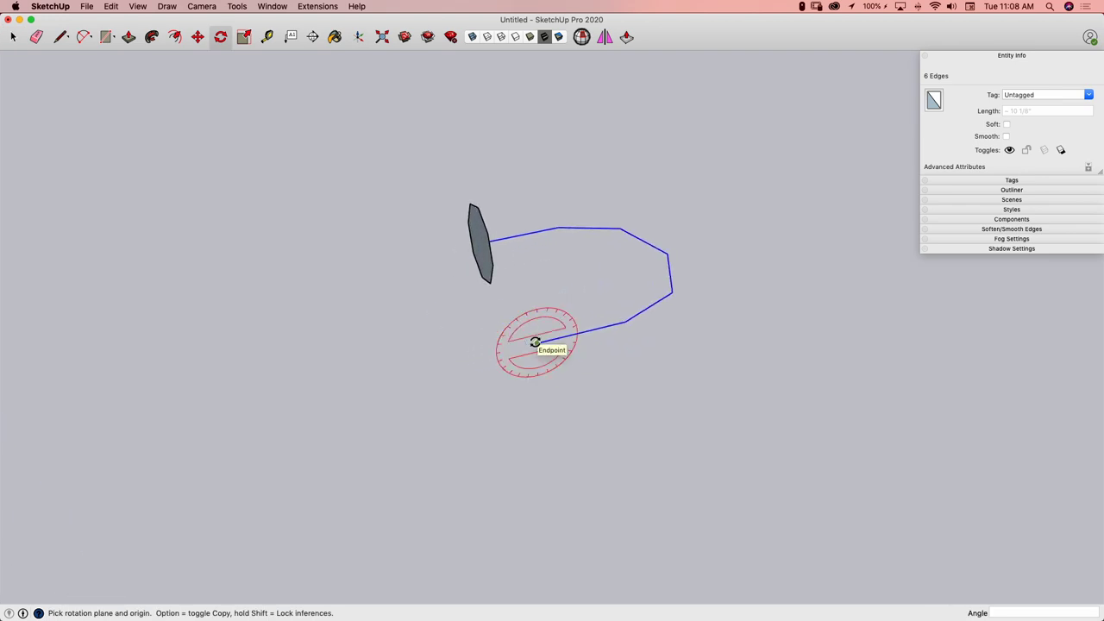
{"action": "left_click", "coordinate": [535, 342]}
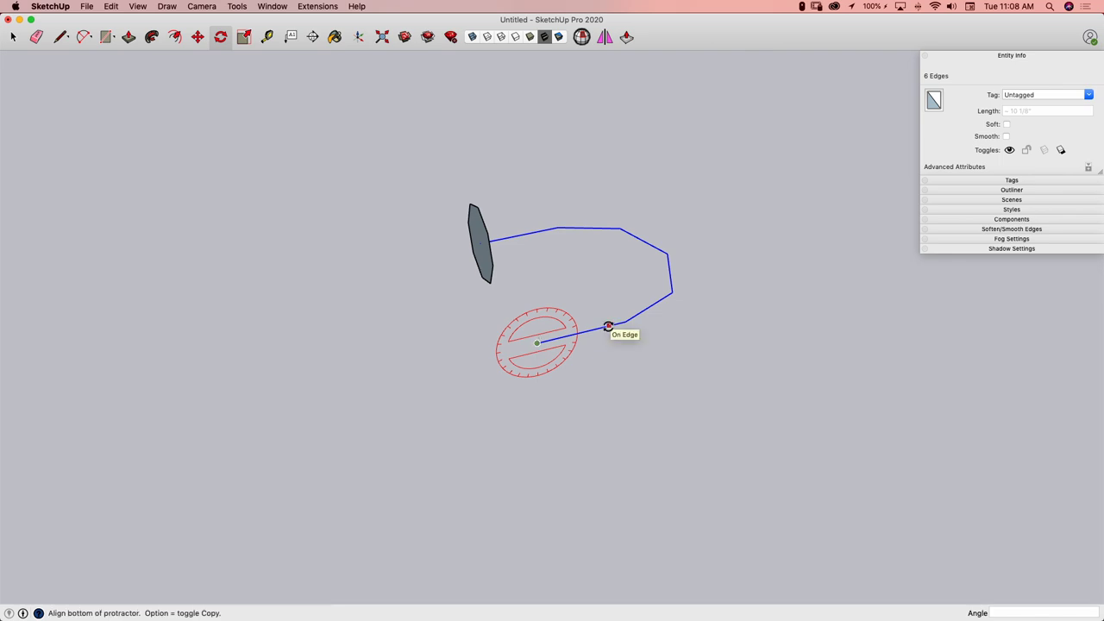
{"action": "left_click", "coordinate": [608, 326]}
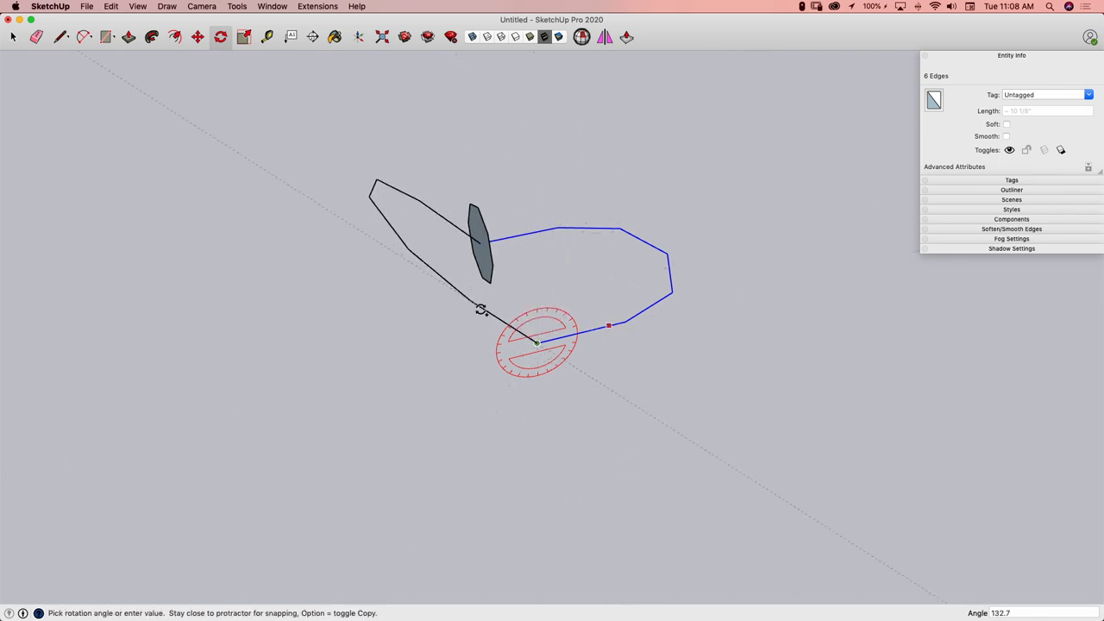
{"action": "left_click", "coordinate": [481, 351]}
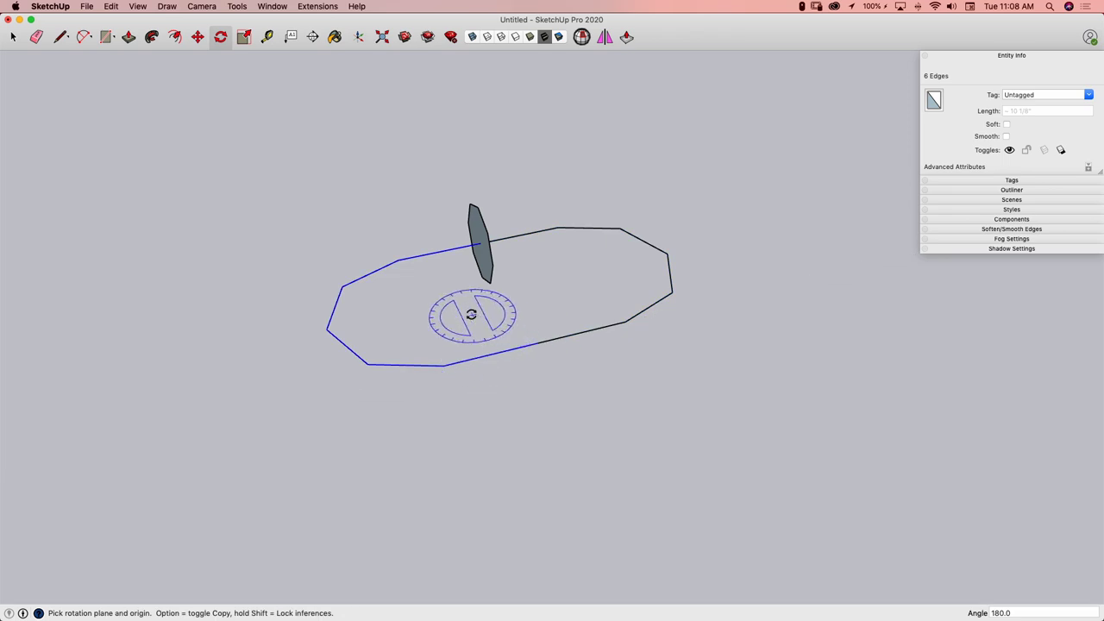
- Sweep the eight-sided face around the entire closed path with Follow Me
{"action": "middle_click_drag", "start_coordinate": [471, 314], "coordinate": [555, 421]}
{"action": "key", "text": "space"}
{"action": "left_click", "coordinate": [572, 376]}
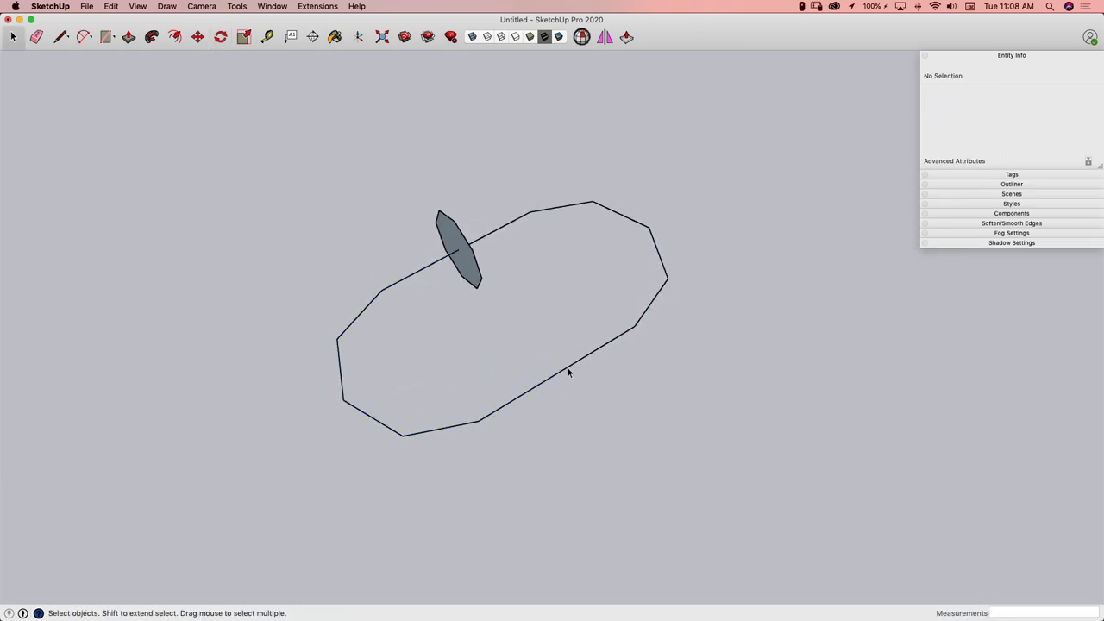
{"action": "left_click", "coordinate": [549, 379]}
{"action": "triple_click", "coordinate": [550, 379]}
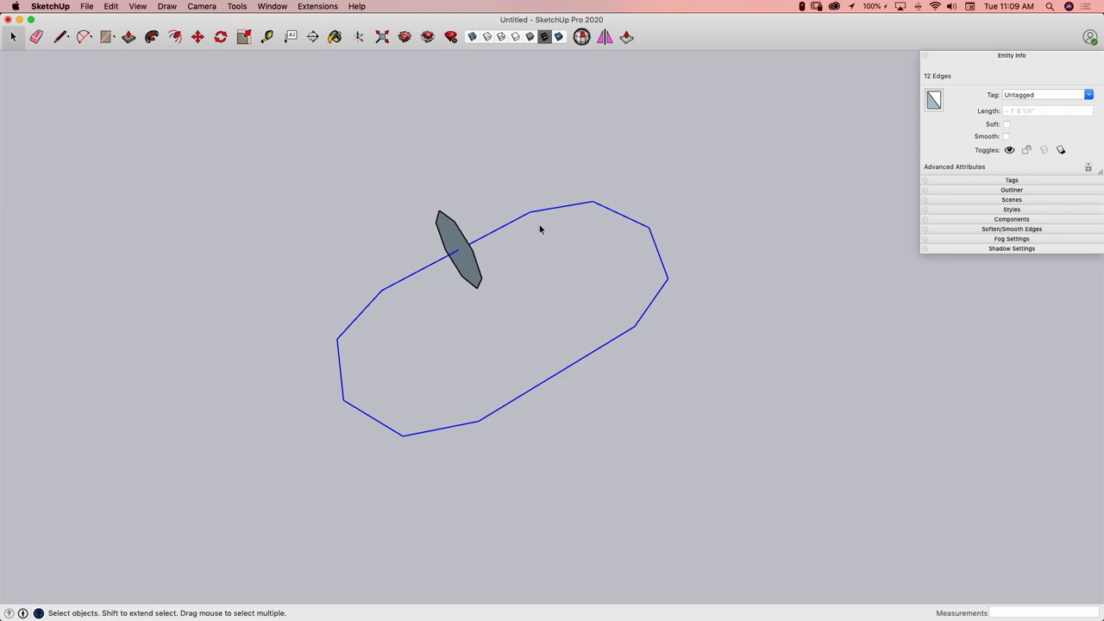
{"action": "left_click", "coordinate": [152, 37]}
{"action": "left_click", "coordinate": [466, 269]}
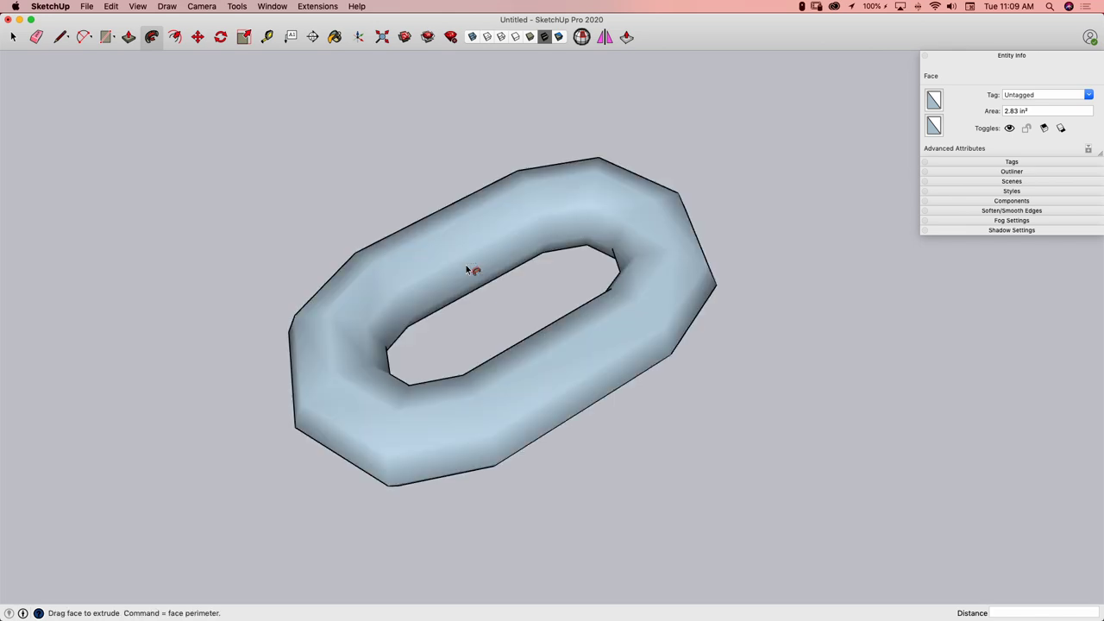
- Select the chain link's surface and reverse its faces so the front side points outward
{"action": "middle_click_drag", "start_coordinate": [650, 448], "coordinate": [622, 387]}
{"action": "key", "text": "space"}
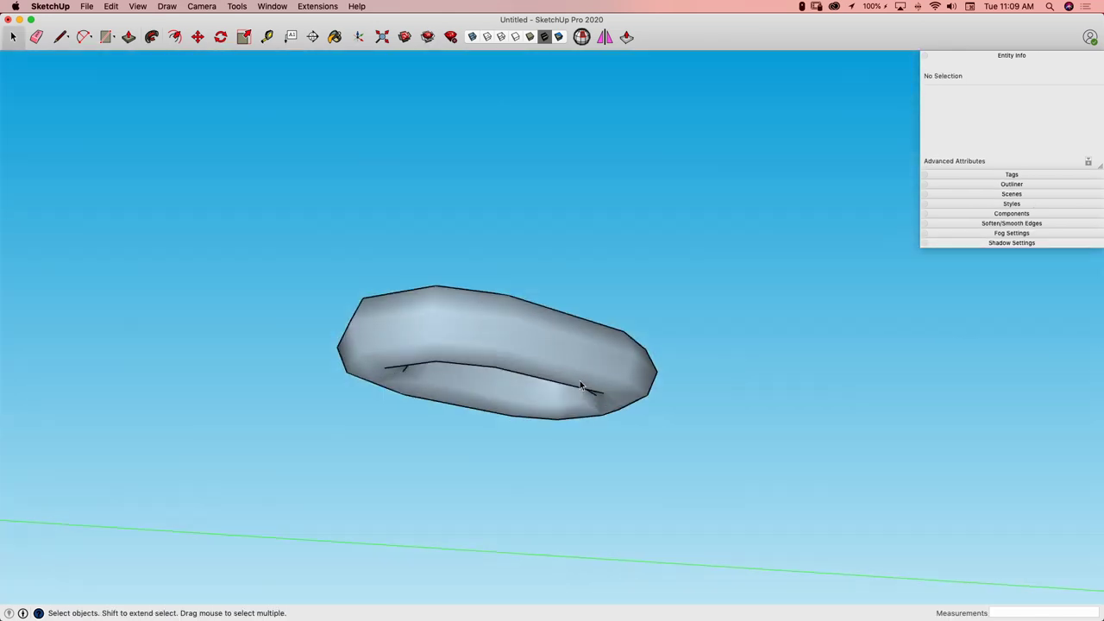
{"action": "middle_click_drag", "start_coordinate": [579, 384], "coordinate": [556, 387]}
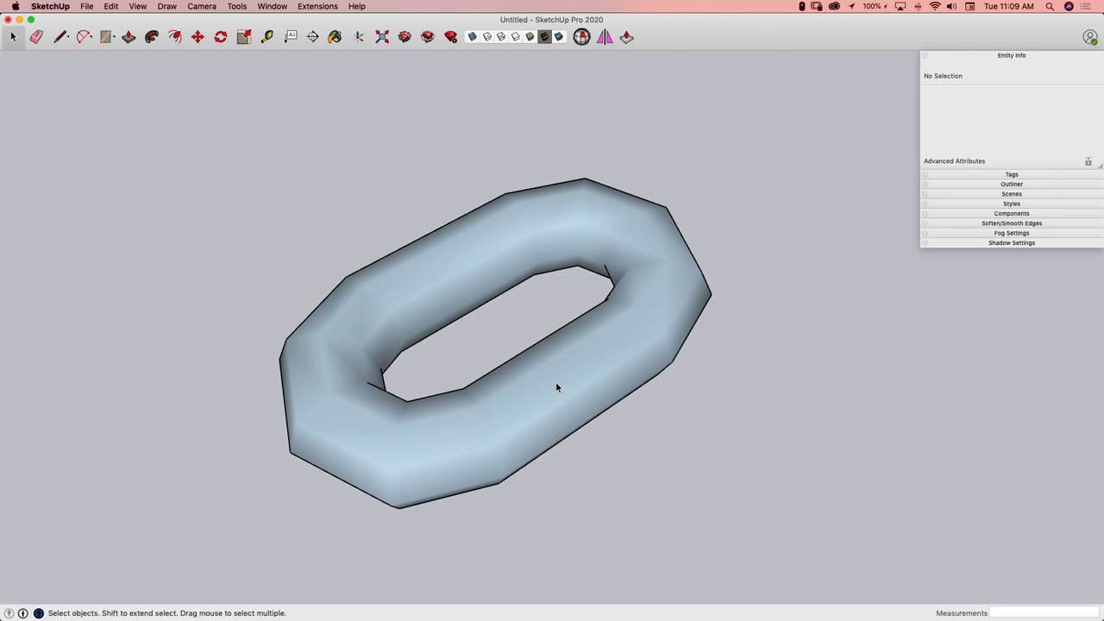
{"action": "left_click", "coordinate": [531, 394]}
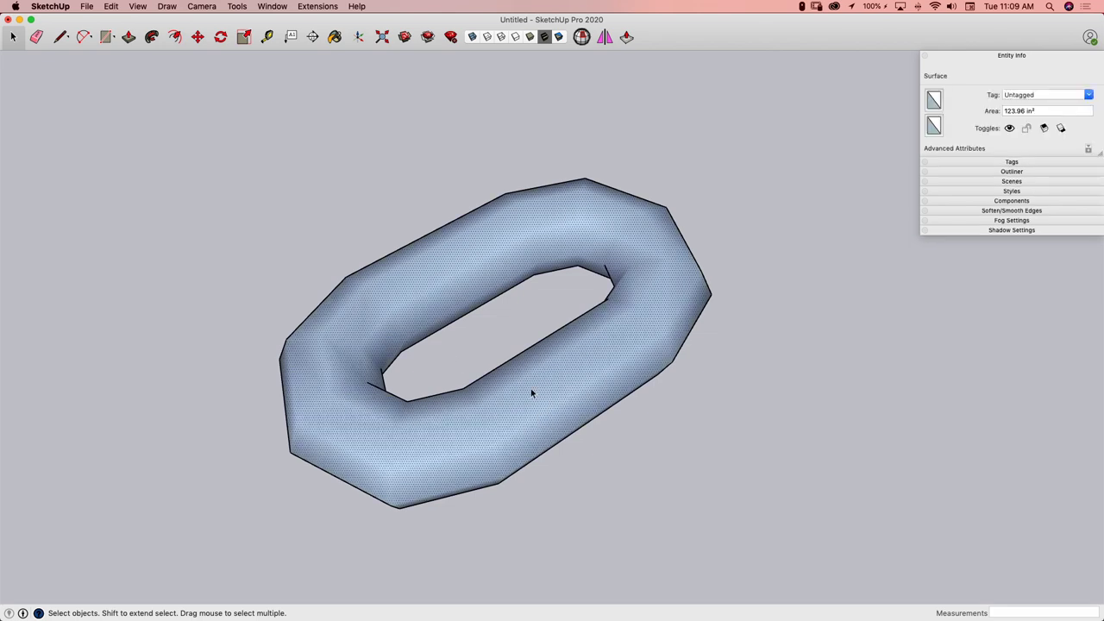
{"action": "right_click", "coordinate": [531, 390]}
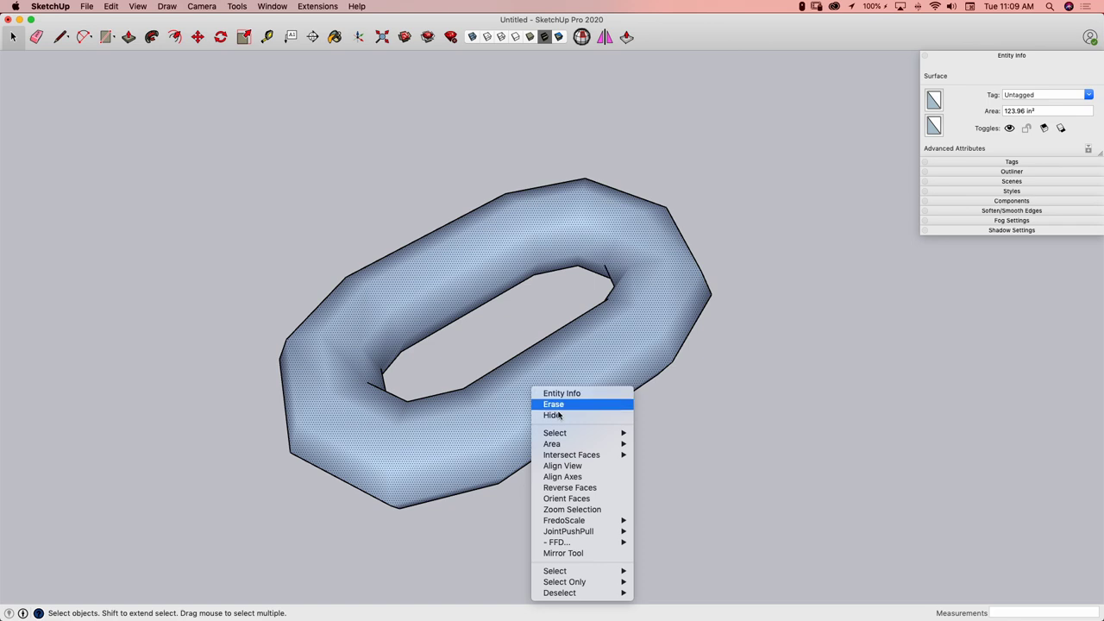
{"action": "left_click", "coordinate": [569, 487]}
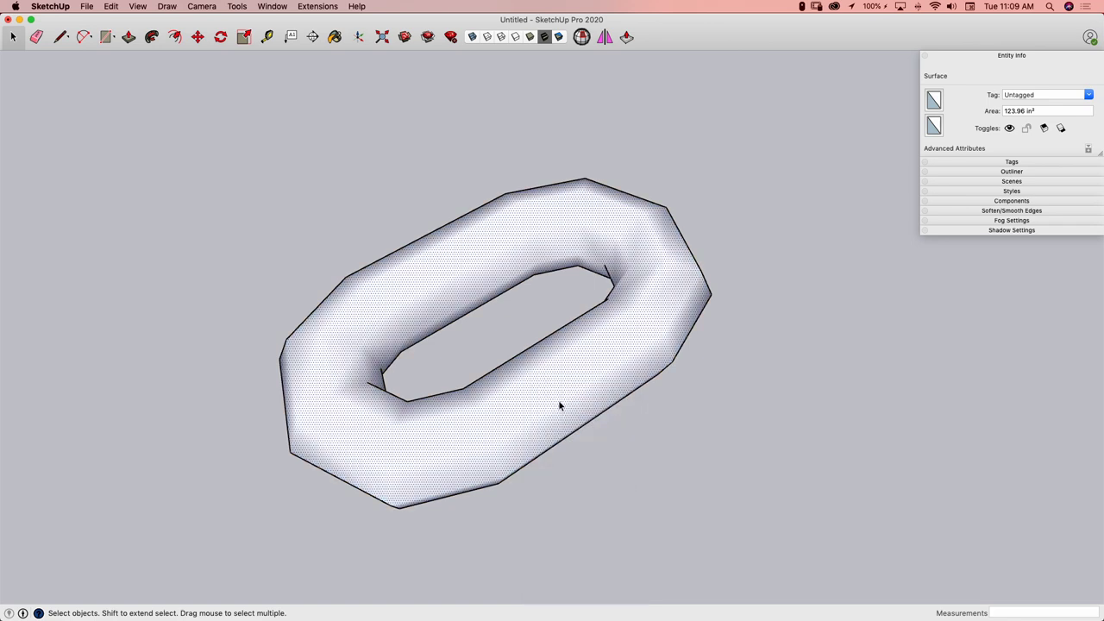
- Move the chain link's surface about 7" away from the oval sweep path
{"action": "key", "text": "m"}
{"action": "middle_click_drag", "start_coordinate": [463, 453], "coordinate": [468, 359]}
{"action": "left_click", "coordinate": [469, 361]}
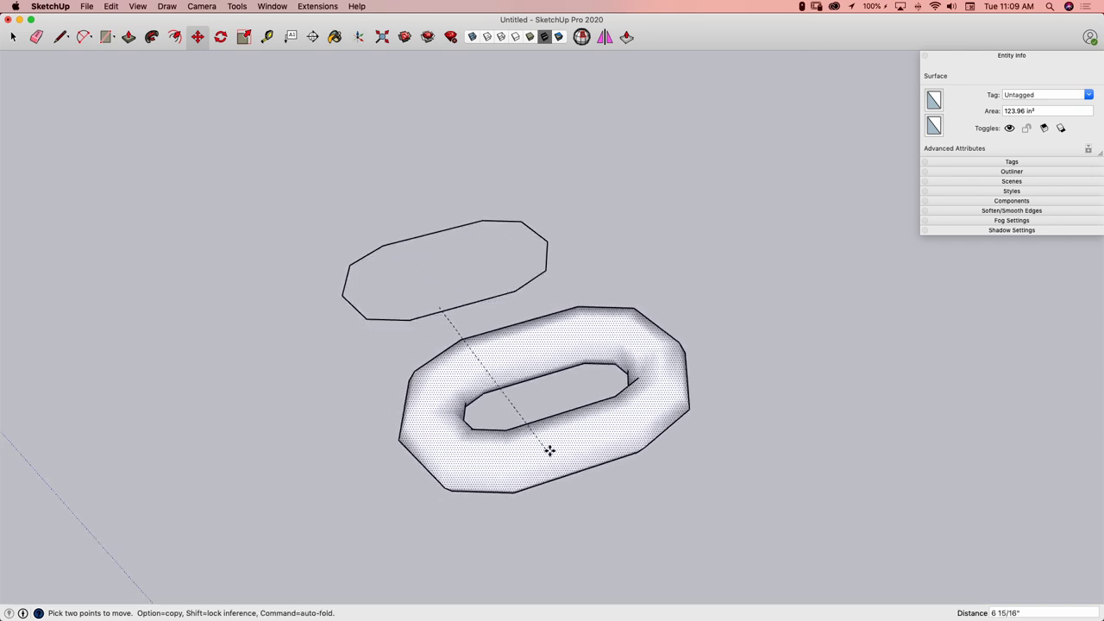
{"action": "left_click", "coordinate": [557, 445]}
- Delete the leftover oval path beside the chain link
{"action": "middle_click_drag", "start_coordinate": [429, 350], "coordinate": [412, 377]}
{"action": "key", "text": "space"}
{"action": "left_click", "coordinate": [411, 376]}
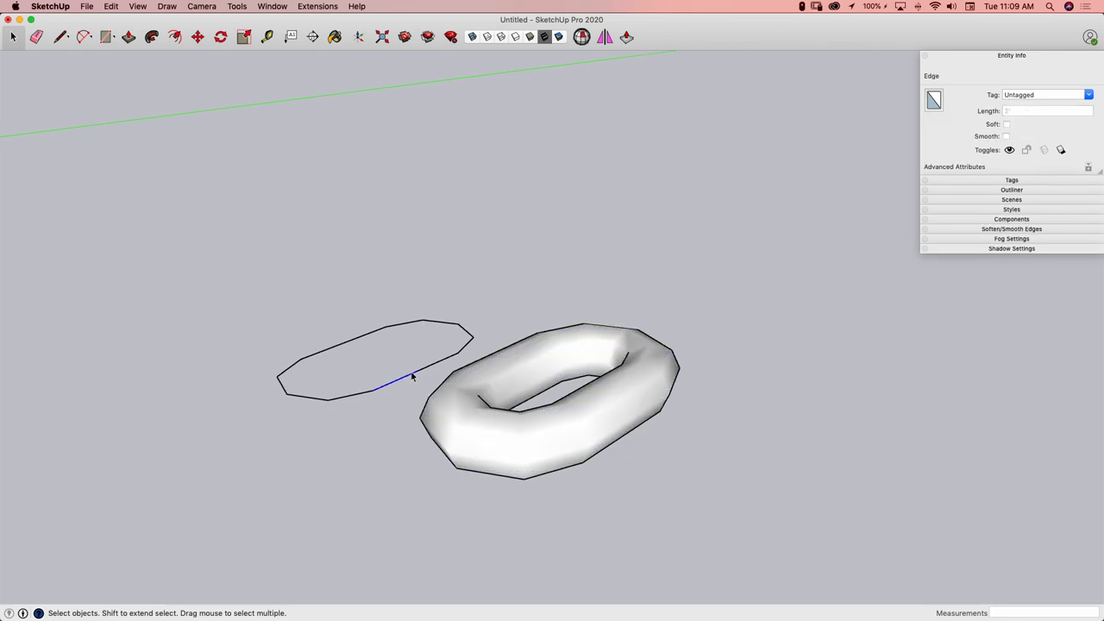
{"action": "key", "text": "Delete"}
{"action": "middle_click_drag", "start_coordinate": [411, 377], "coordinate": [384, 347]}
{"action": "left_click", "coordinate": [525, 410]}
{"action": "left_click_drag", "start_coordinate": [691, 488], "coordinate": [692, 488]}
{"action": "right_click", "coordinate": [540, 409]}
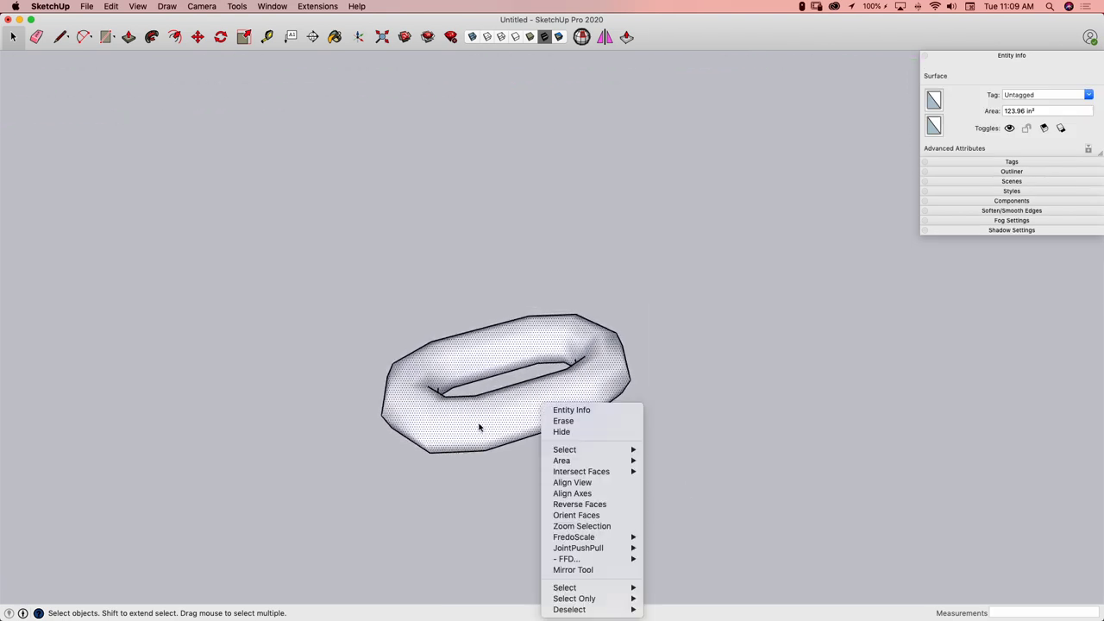
{"action": "left_click", "coordinate": [484, 308]}
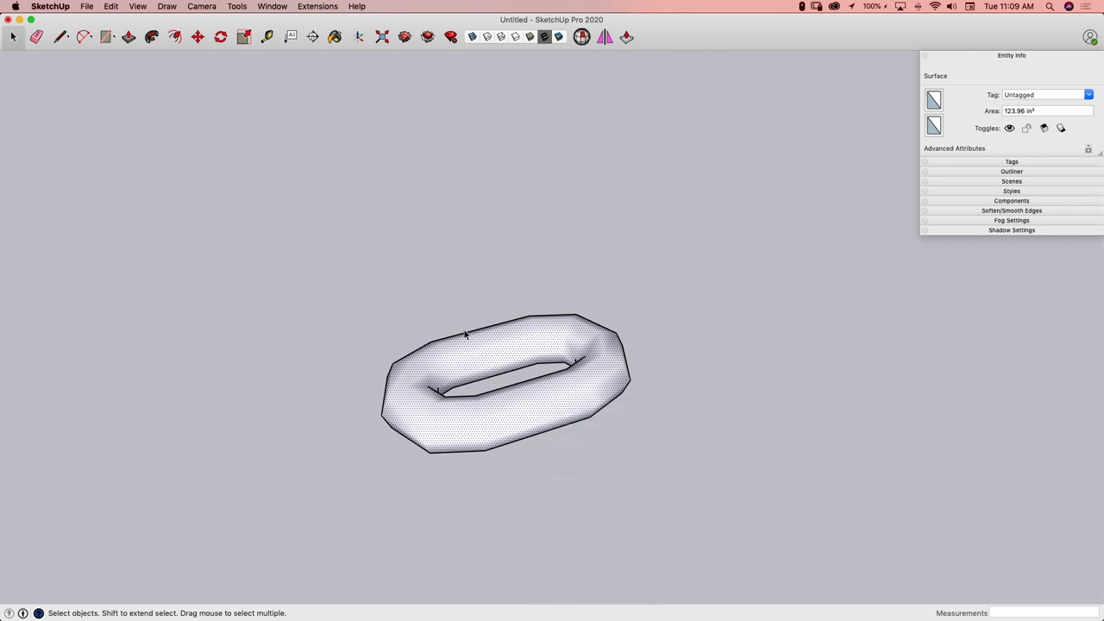
{"action": "right_click", "coordinate": [471, 346]}
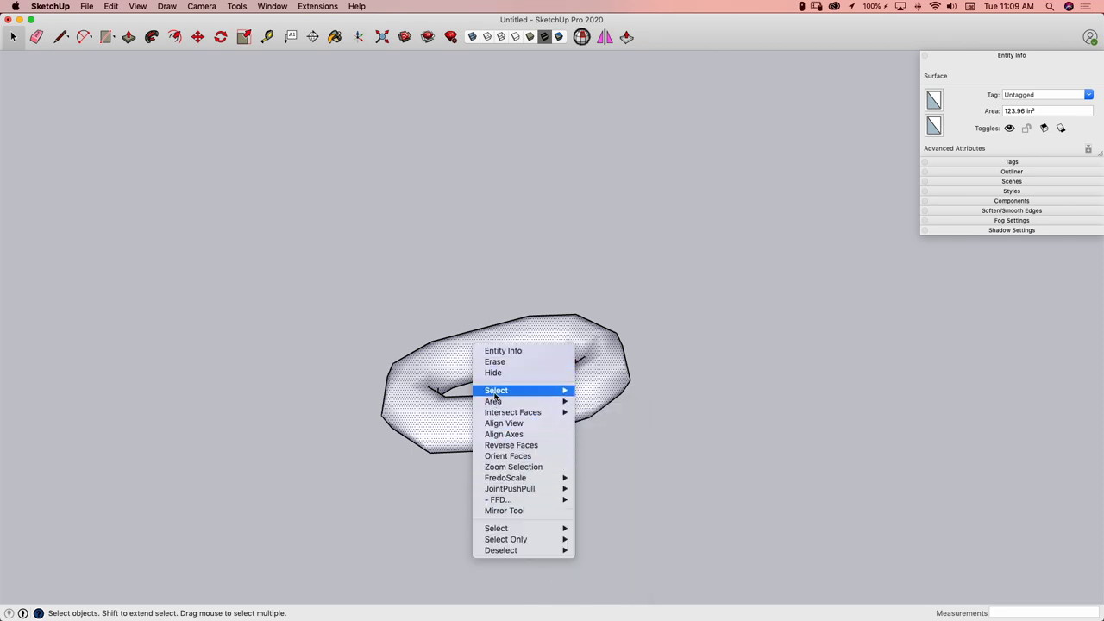
{"action": "triple_click", "coordinate": [428, 375]}
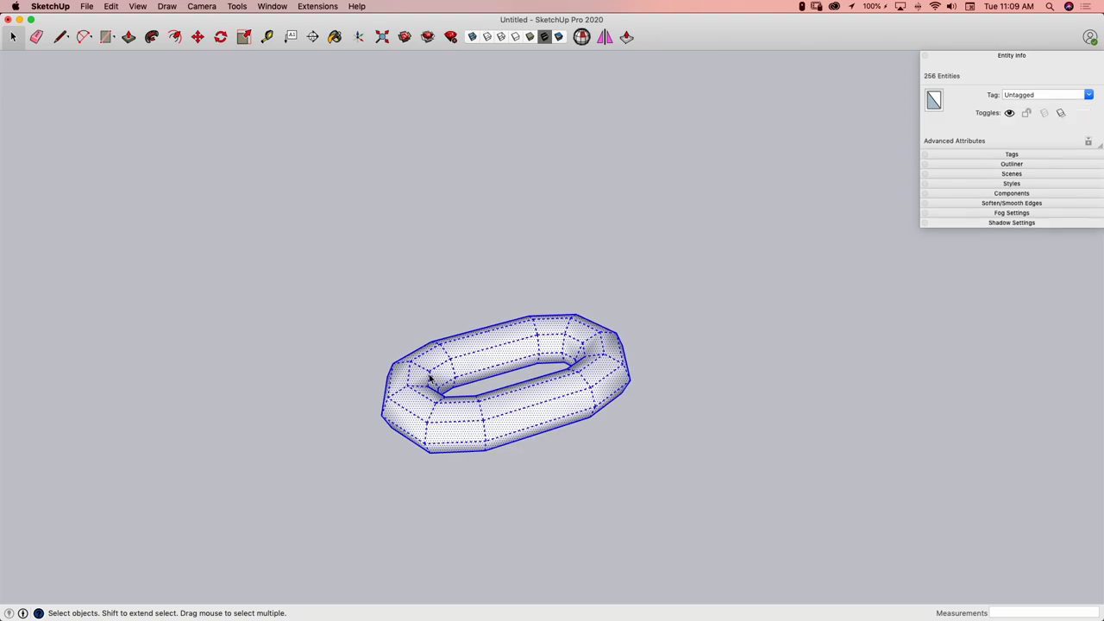
{"action": "right_click", "coordinate": [428, 373]}
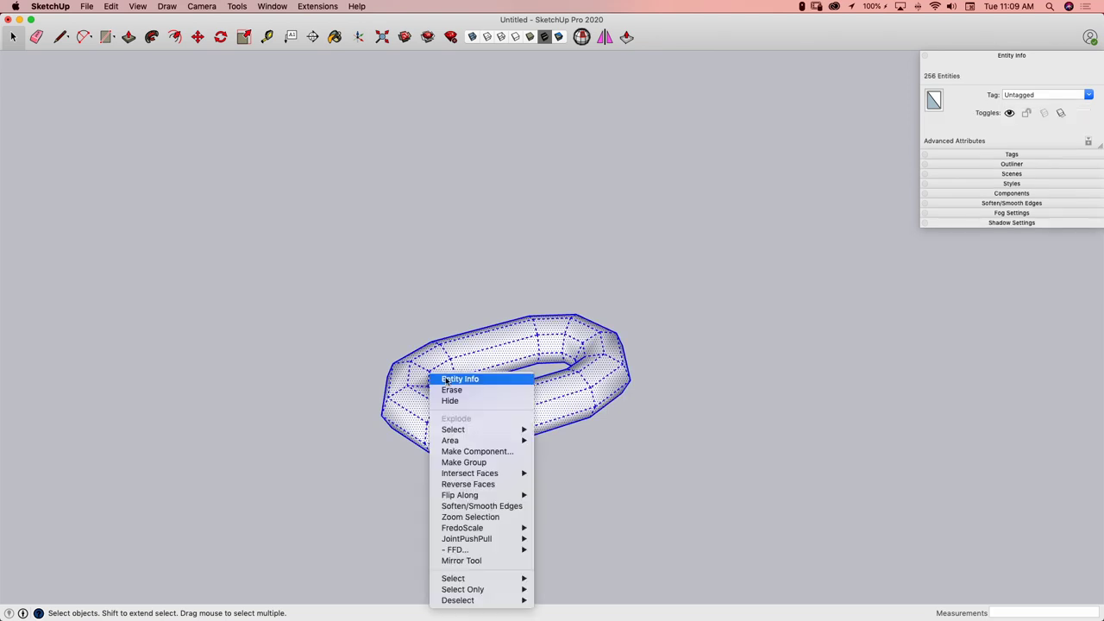
{"action": "left_click", "coordinate": [500, 455]}
{"action": "left_click", "coordinate": [555, 303]}
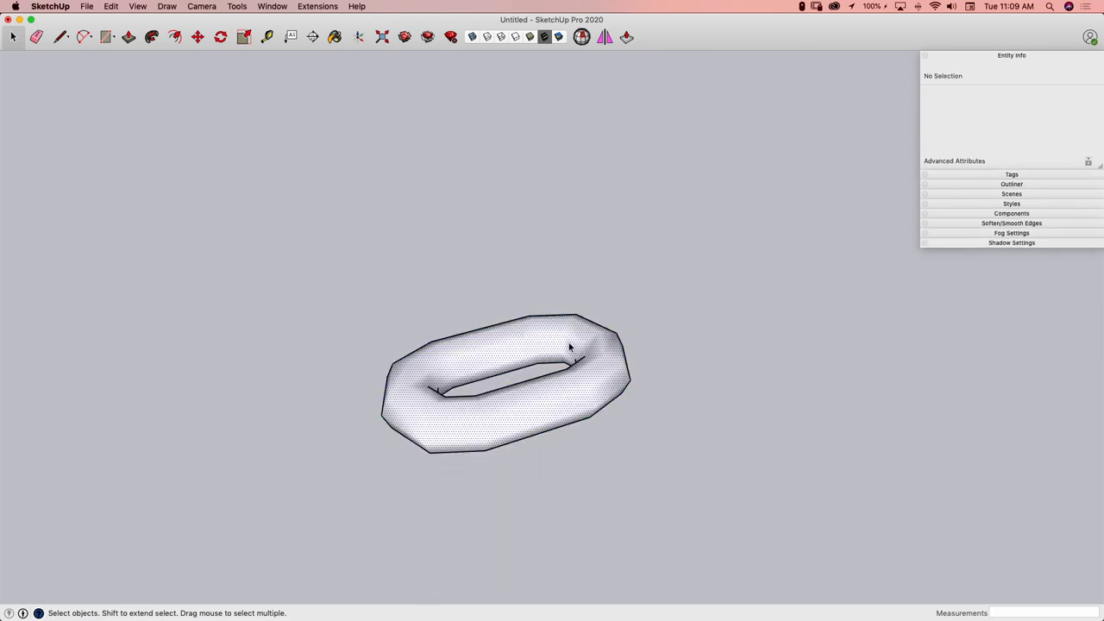
- Select all of the chain link's connected geometry and make it a component named Link
{"action": "middle_click_drag", "start_coordinate": [668, 372], "coordinate": [505, 377]}
{"action": "triple_click", "coordinate": [504, 376]}
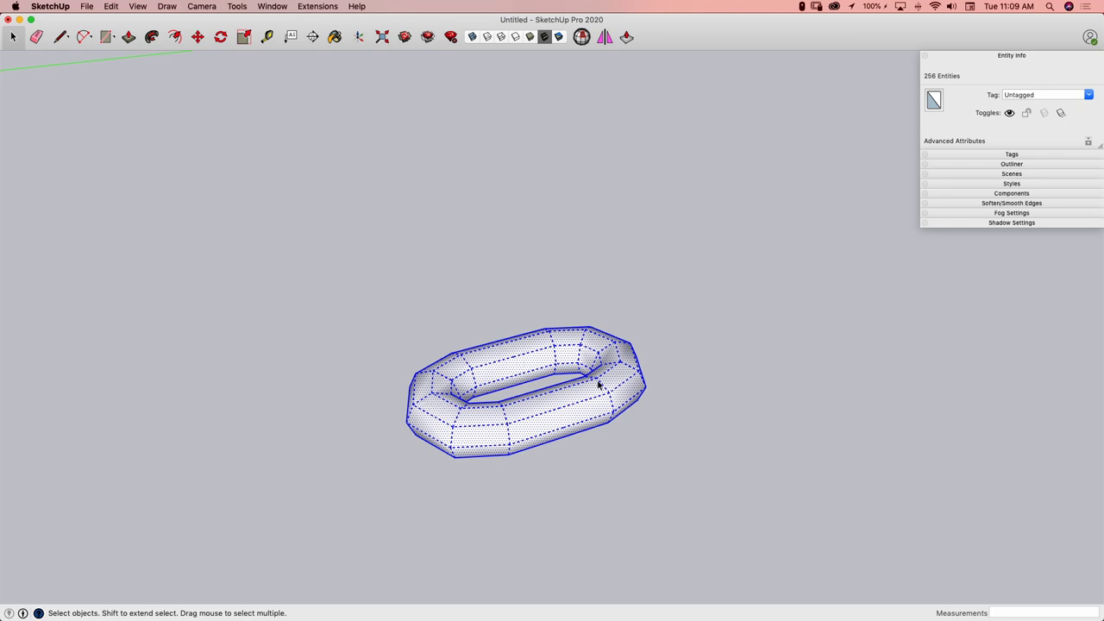
{"action": "mouse_move", "coordinate": [584, 367]}
{"action": "middle_mouse_down"}
{"action": "mouse_move", "coordinate": [613, 389]}
{"action": "mouse_move", "coordinate": [580, 368]}
{"action": "mouse_move", "coordinate": [574, 417]}
{"action": "mouse_move", "coordinate": [512, 406]}
{"action": "mouse_move", "coordinate": [564, 450]}
{"action": "mouse_move", "coordinate": [505, 408]}
{"action": "mouse_move", "coordinate": [504, 445]}
{"action": "middle_mouse_up"}
{"action": "right_click", "coordinate": [499, 384]}
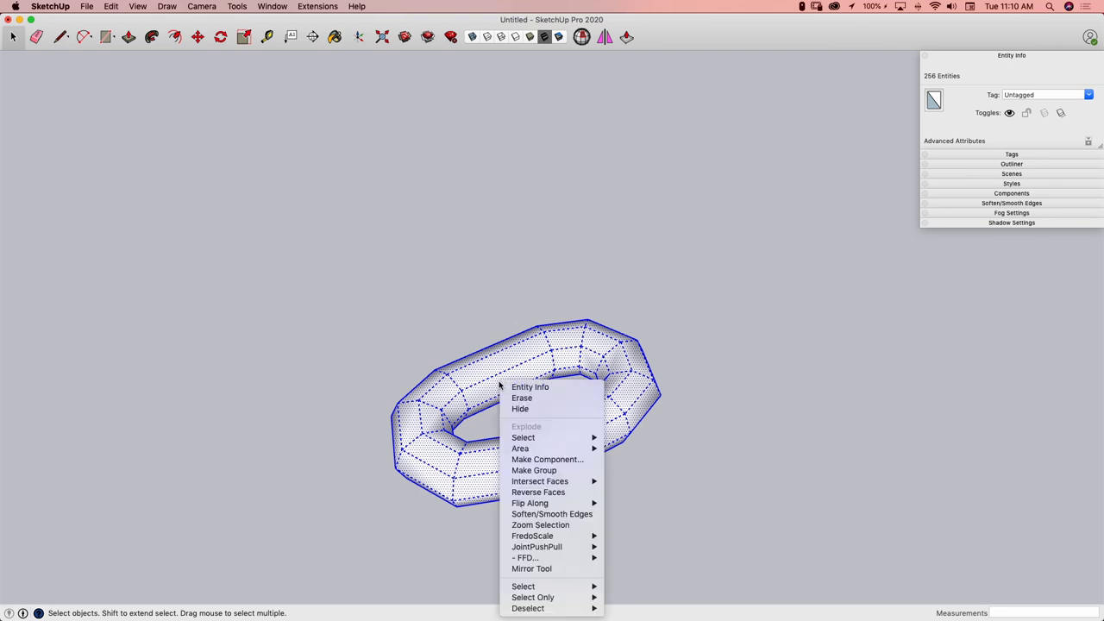
{"action": "left_click", "coordinate": [555, 459]}
{"action": "type", "text": "Link"}
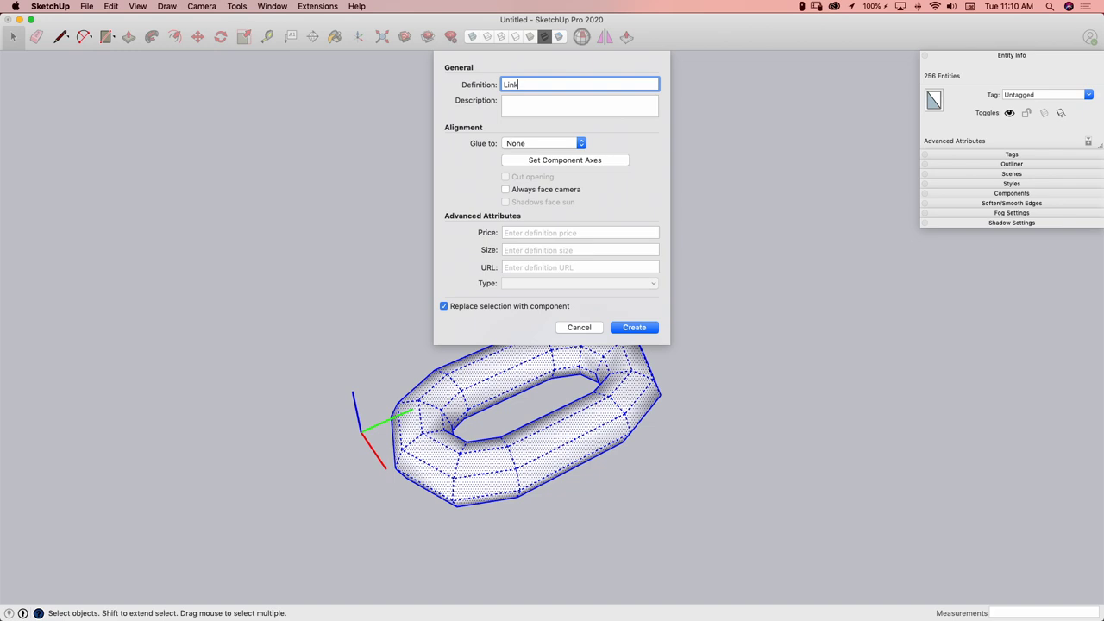
{"action": "key", "text": "Return"}
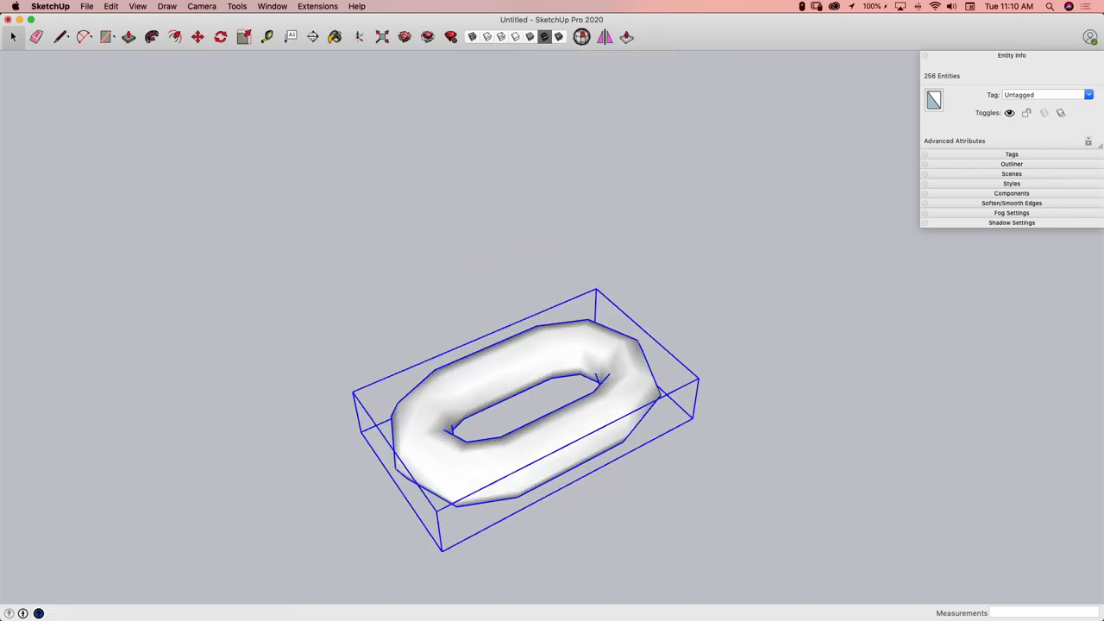
- Rotate a copy of the link 90° about the green axis, centred on the endpoint at the link's near end
{"action": "middle_click_drag", "start_coordinate": [579, 506], "coordinate": [438, 412]}
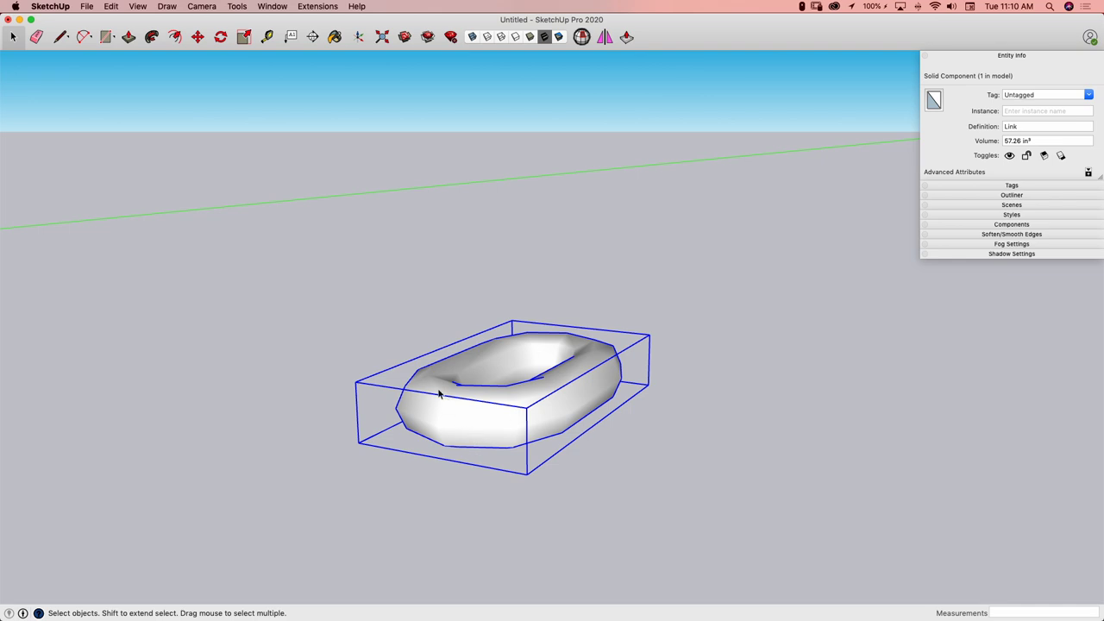
{"action": "left_click", "coordinate": [222, 38]}
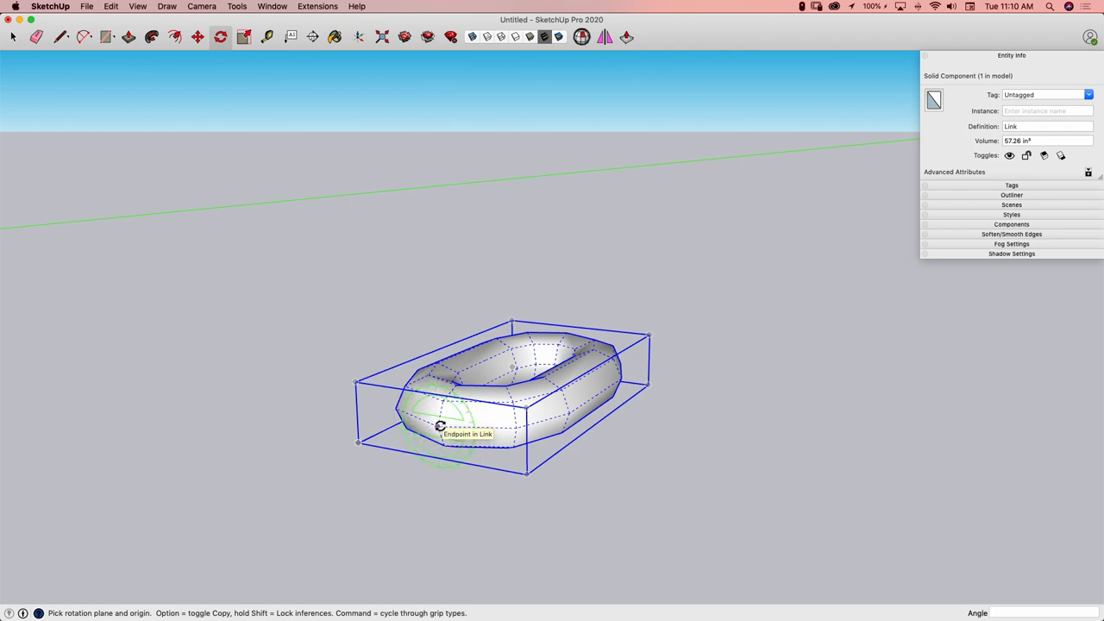
{"action": "left_click", "coordinate": [599, 437]}
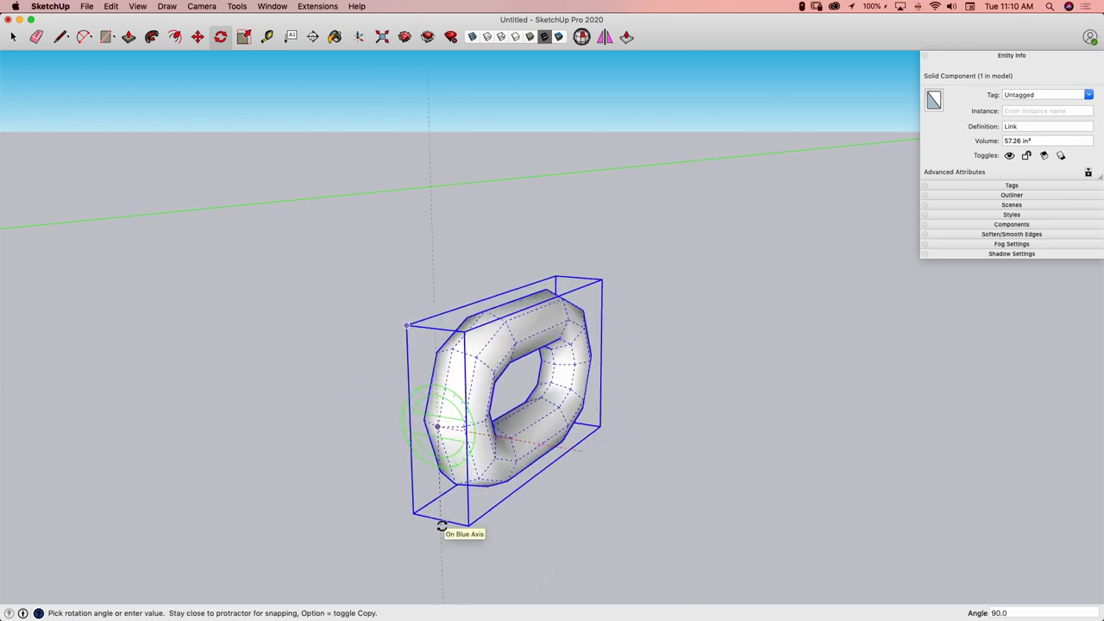
{"action": "key", "text": "alt"}
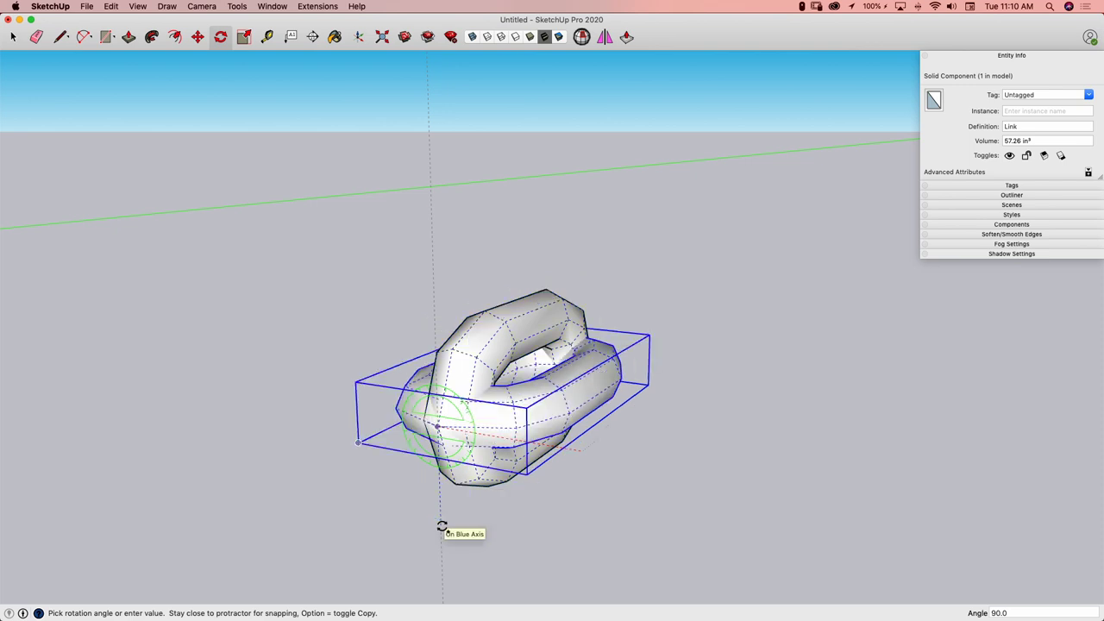
{"action": "left_click", "coordinate": [442, 526]}
{"action": "key", "text": "space"}
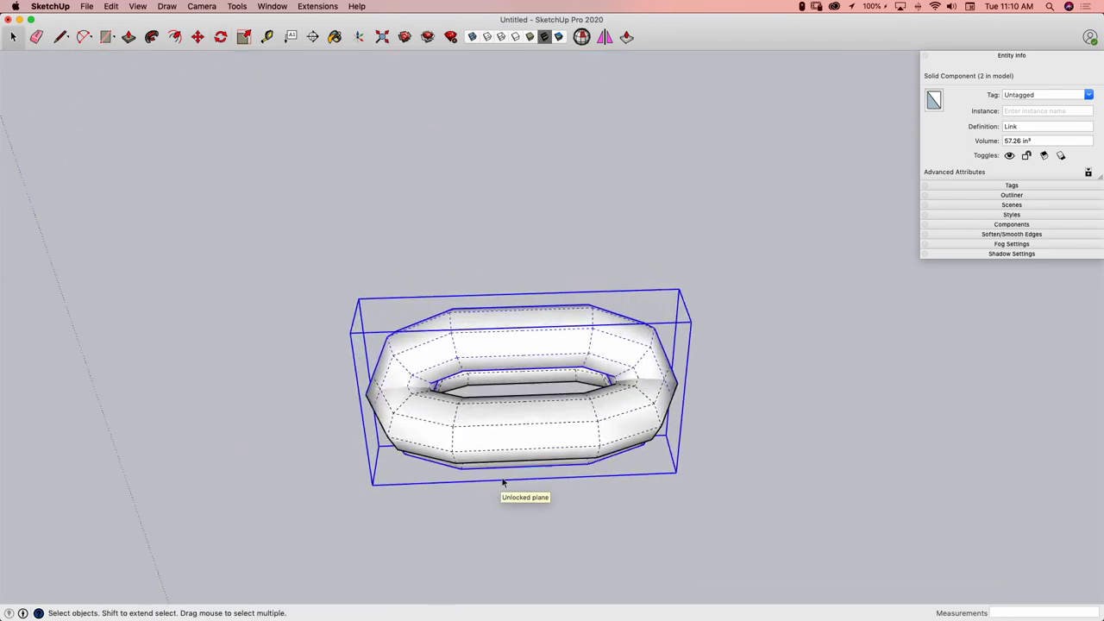
- Move the rotated link about 5 1/2" along the green axis so it interlocks with the original link
{"action": "key", "text": "m"}
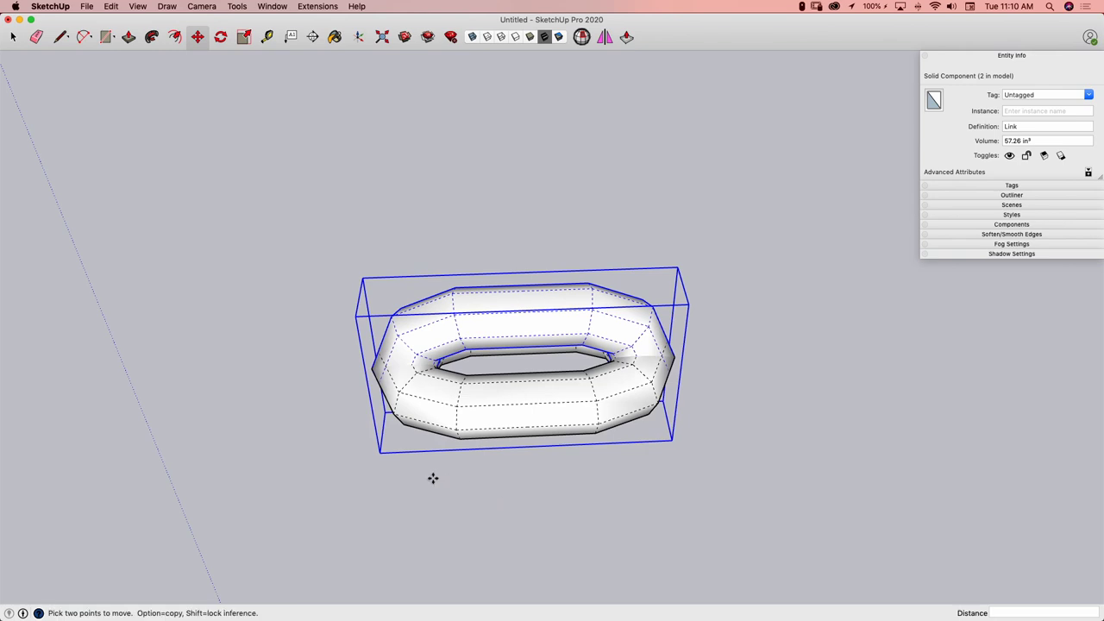
{"action": "left_click", "coordinate": [438, 477]}
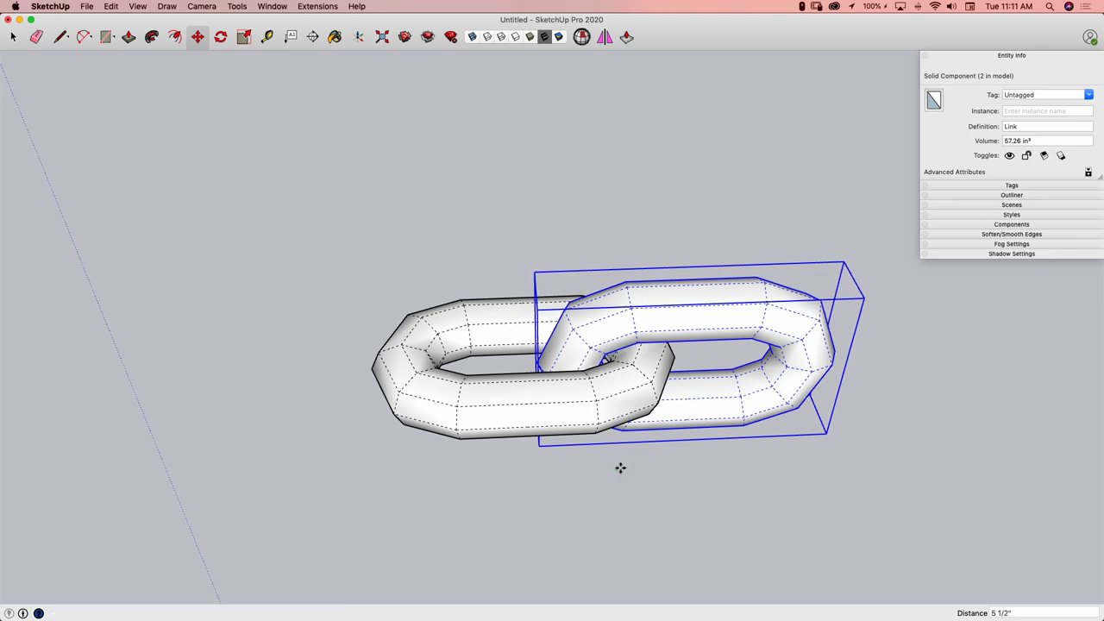
{"action": "middle_click_drag", "start_coordinate": [620, 467], "coordinate": [605, 429]}
{"action": "key", "text": "space"}
- Copy both interlocked links 11" along the green axis and repeat the copy 9x to form a chain
{"action": "scroll", "coordinate": [606, 428], "scroll_direction": "down", "scroll_amount": 3}
{"action": "middle_click_drag", "start_coordinate": [604, 519], "coordinate": [664, 369]}
{"action": "key", "text": "super+a"}
{"action": "middle_click_drag", "start_coordinate": [281, 488], "coordinate": [480, 446]}
{"action": "key", "text": "m"}
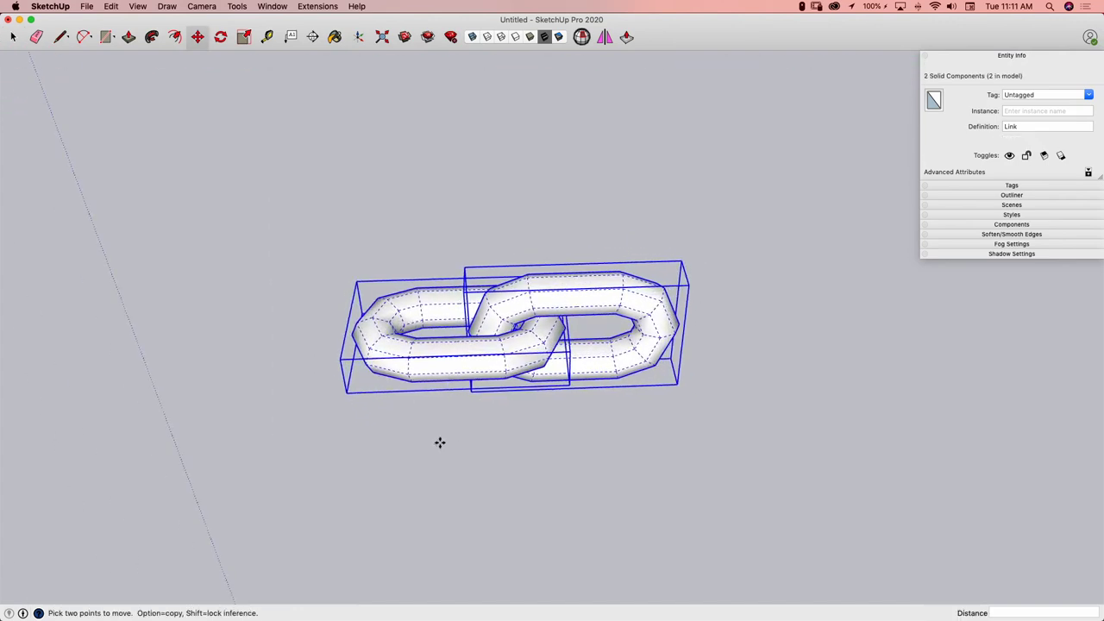
{"action": "left_click", "coordinate": [440, 443]}
{"action": "key", "text": "alt"}
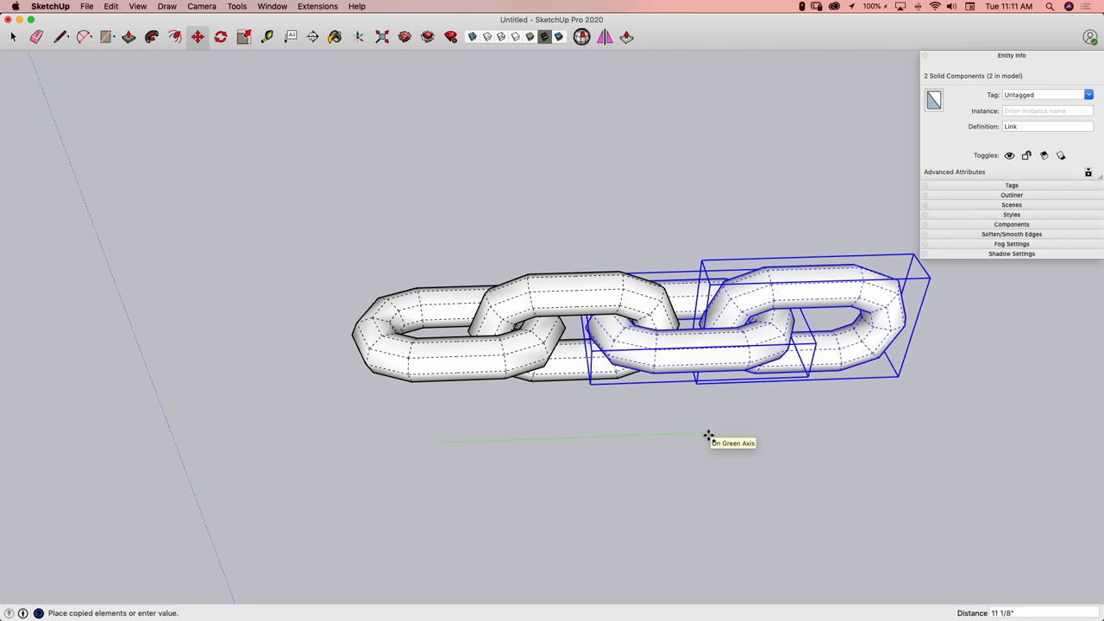
{"action": "key", "text": "Return"}
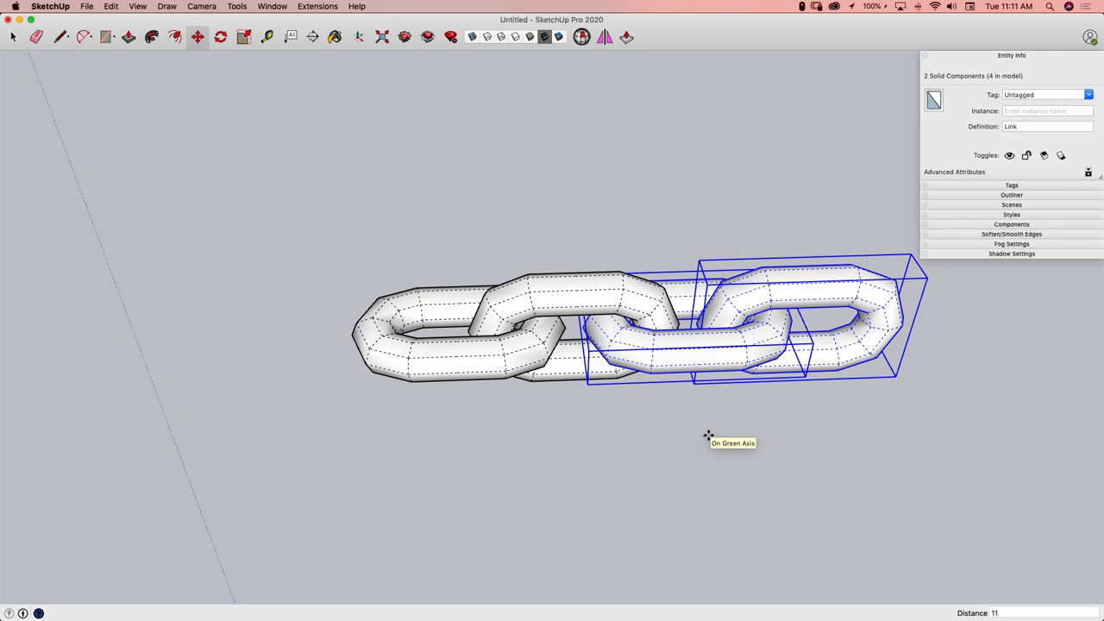
{"action": "type", "text": "9x"}
{"action": "key", "text": "Return"}
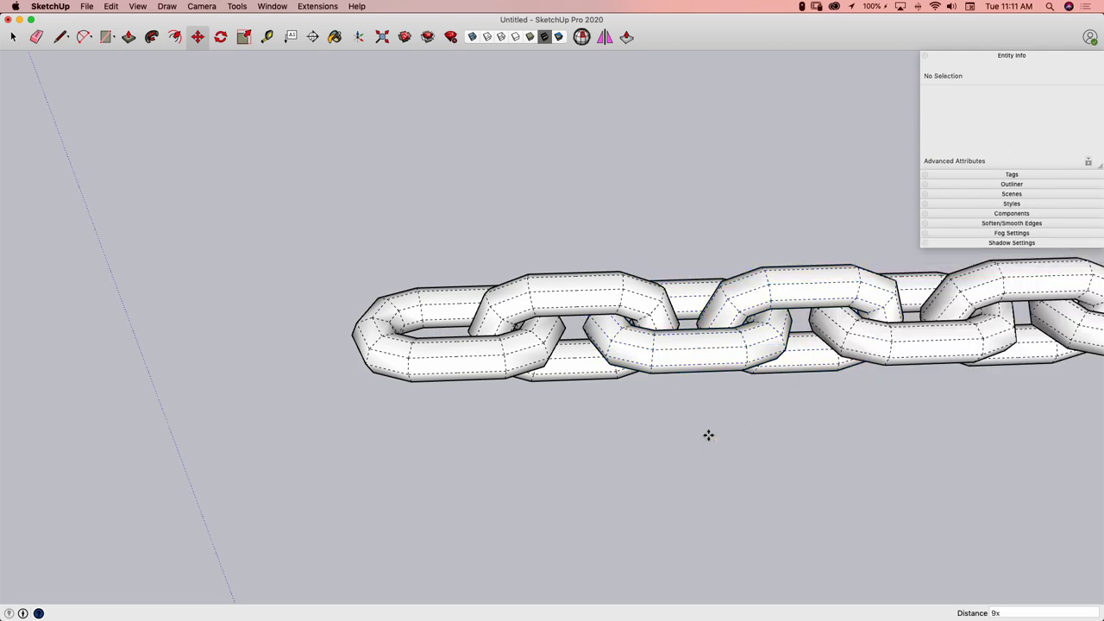
- Turn off the display of hidden geometry on the chain
{"action": "middle_click_drag", "start_coordinate": [707, 434], "coordinate": [770, 412]}
{"action": "key", "text": "space"}
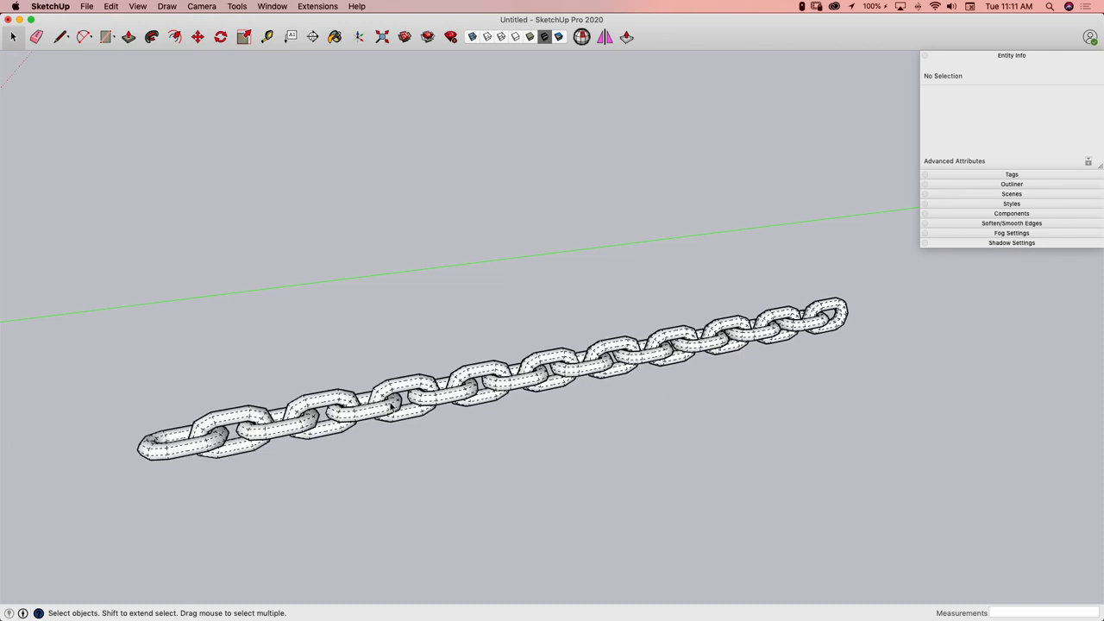
{"action": "key", "text": "alt+h"}
- Select all the chain links and move them about 3' 8" to beside the scale figure's feet
{"action": "middle_click_drag", "start_coordinate": [393, 414], "coordinate": [204, 374]}
{"action": "left_click_drag", "start_coordinate": [205, 375], "coordinate": [802, 463]}
{"action": "middle_click_drag", "start_coordinate": [589, 463], "coordinate": [687, 492]}
{"action": "key", "text": "m"}
{"action": "left_click", "coordinate": [693, 492]}
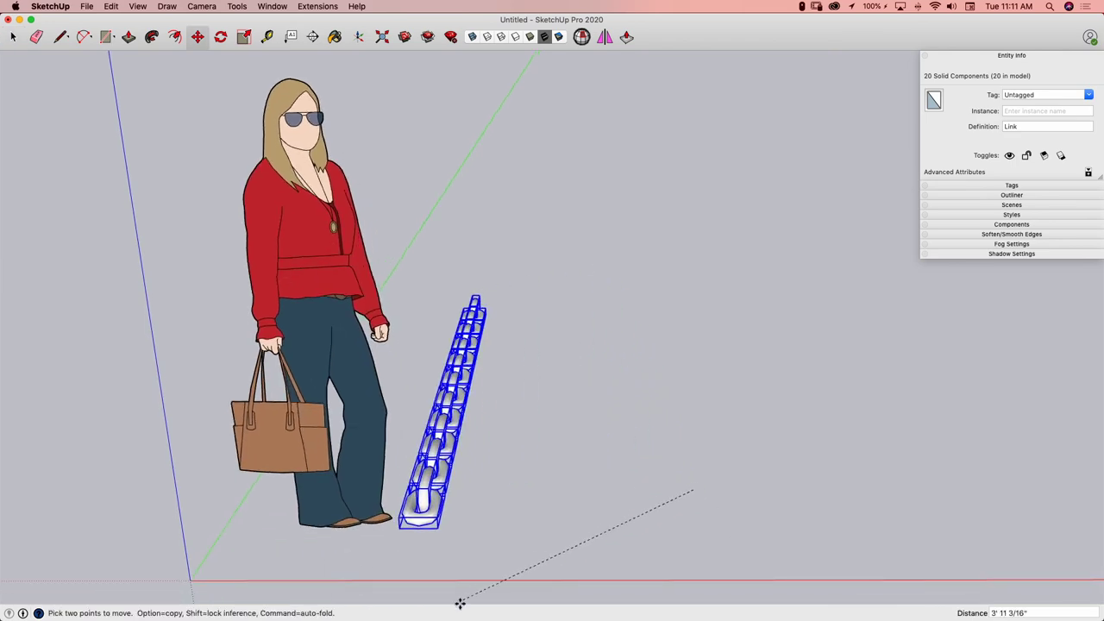
{"action": "left_click", "coordinate": [485, 592]}
{"action": "middle_click_drag", "start_coordinate": [623, 555], "coordinate": [442, 415]}
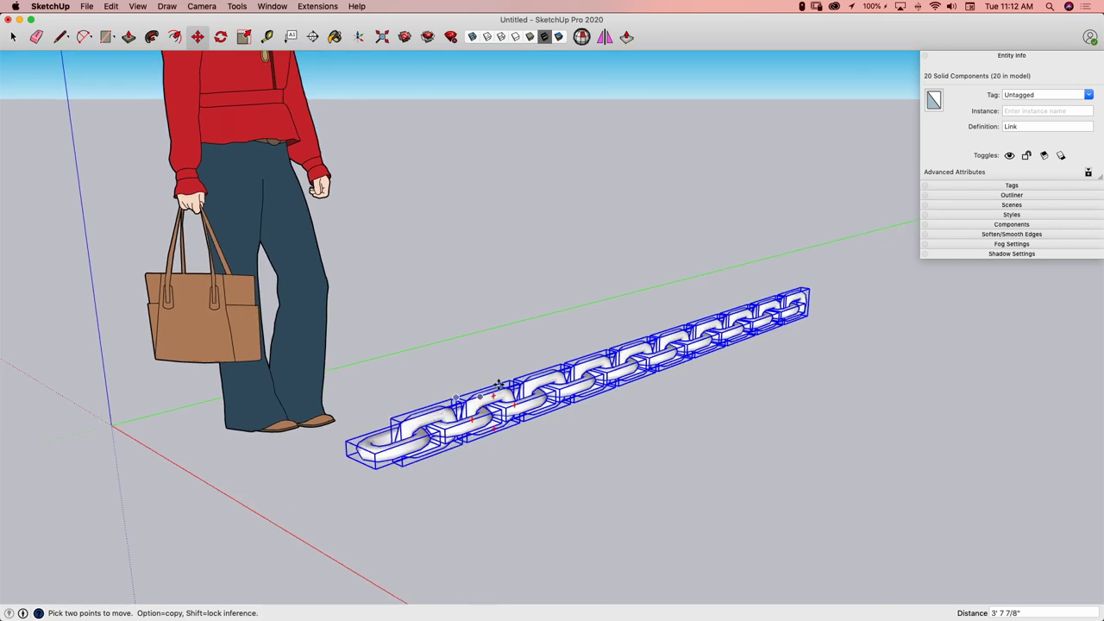
- Combine all the selected chain links into one group
{"action": "right_click", "coordinate": [658, 333]}
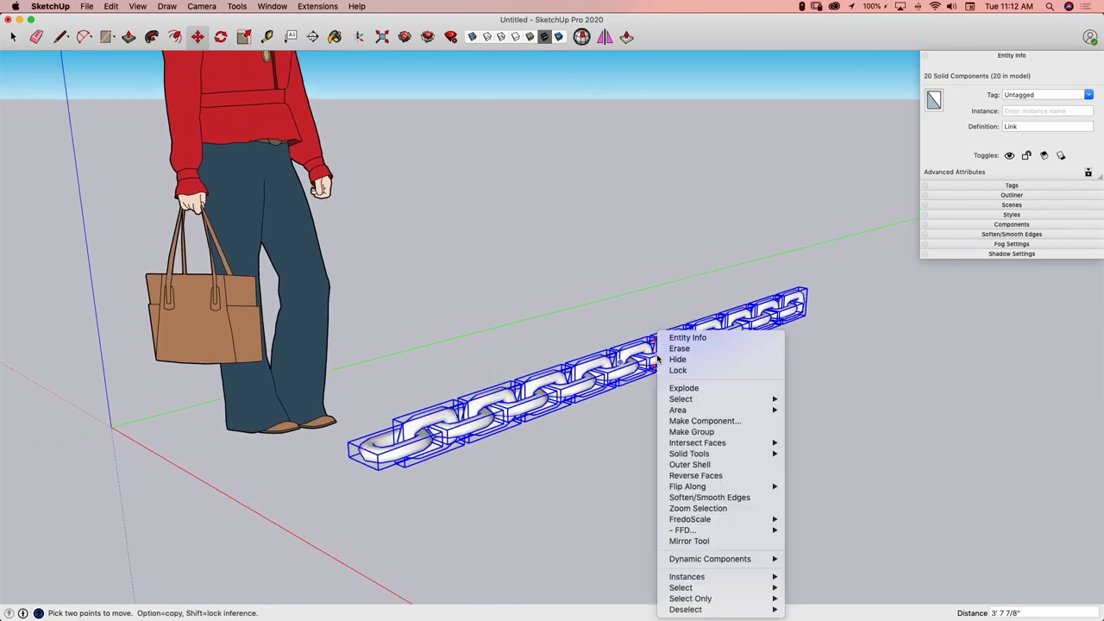
{"action": "left_click", "coordinate": [715, 431]}
{"action": "key", "text": "space"}
- Open the chain group to check its individual link components and close the group again
{"action": "middle_click_drag", "start_coordinate": [574, 419], "coordinate": [512, 415]}
{"action": "double_click", "coordinate": [431, 462]}
{"action": "left_click", "coordinate": [413, 464]}
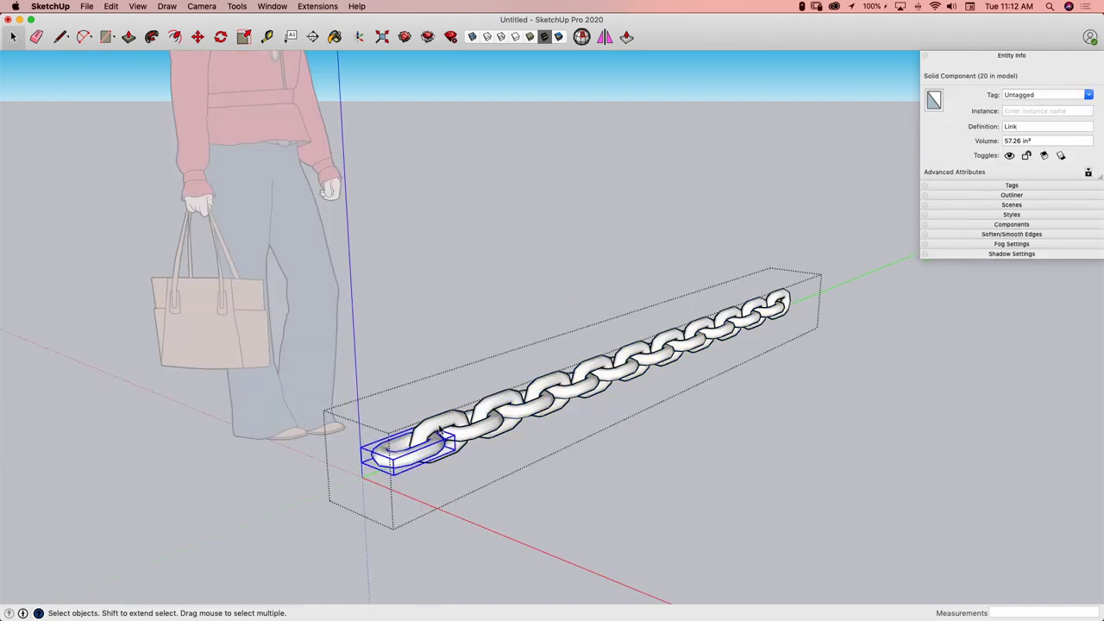
{"action": "left_click", "coordinate": [477, 438]}
{"action": "left_click", "coordinate": [463, 333]}
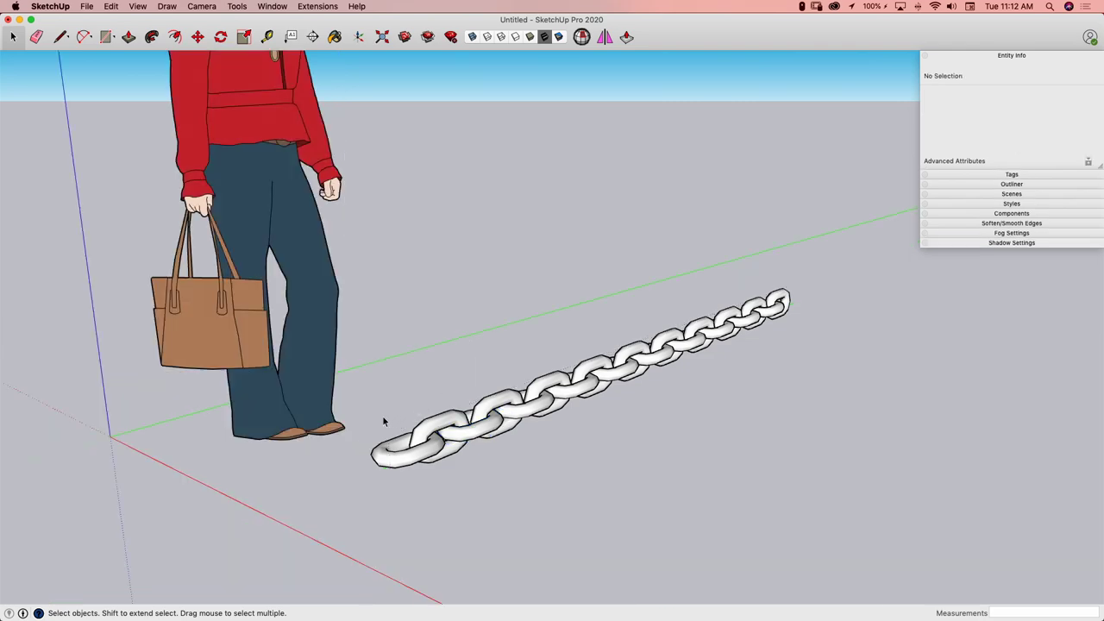
- Copy the chain group about 1' 4" along the red axis, away from the scale figure
{"action": "left_click", "coordinate": [471, 436]}
{"action": "middle_click_drag", "start_coordinate": [672, 342], "coordinate": [566, 374]}
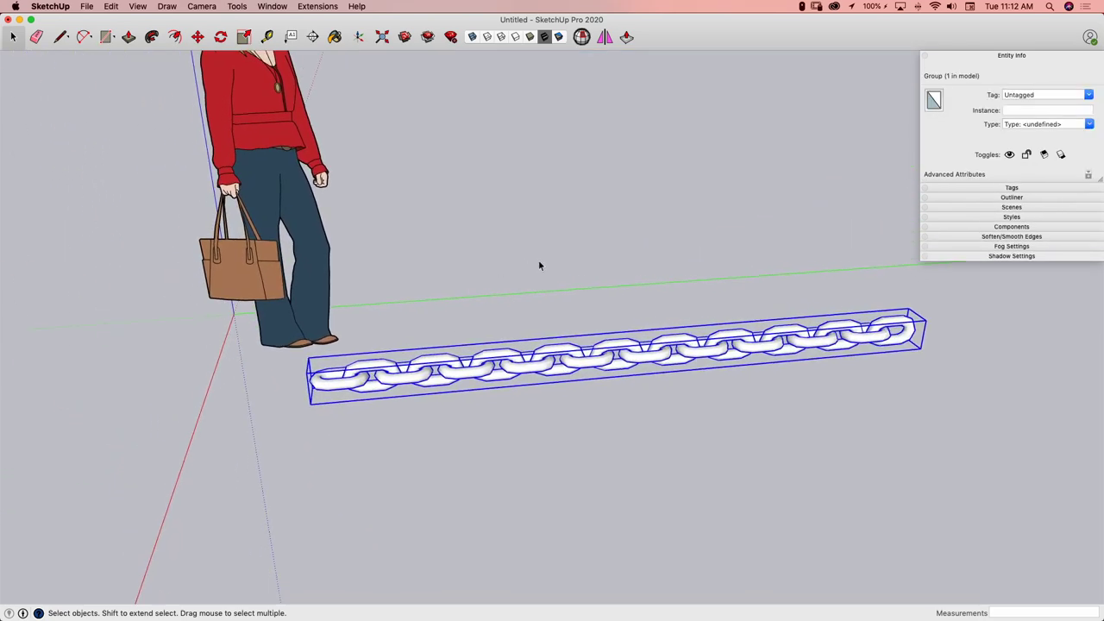
{"action": "middle_click_drag", "start_coordinate": [536, 282], "coordinate": [457, 491]}
{"action": "key", "text": "m"}
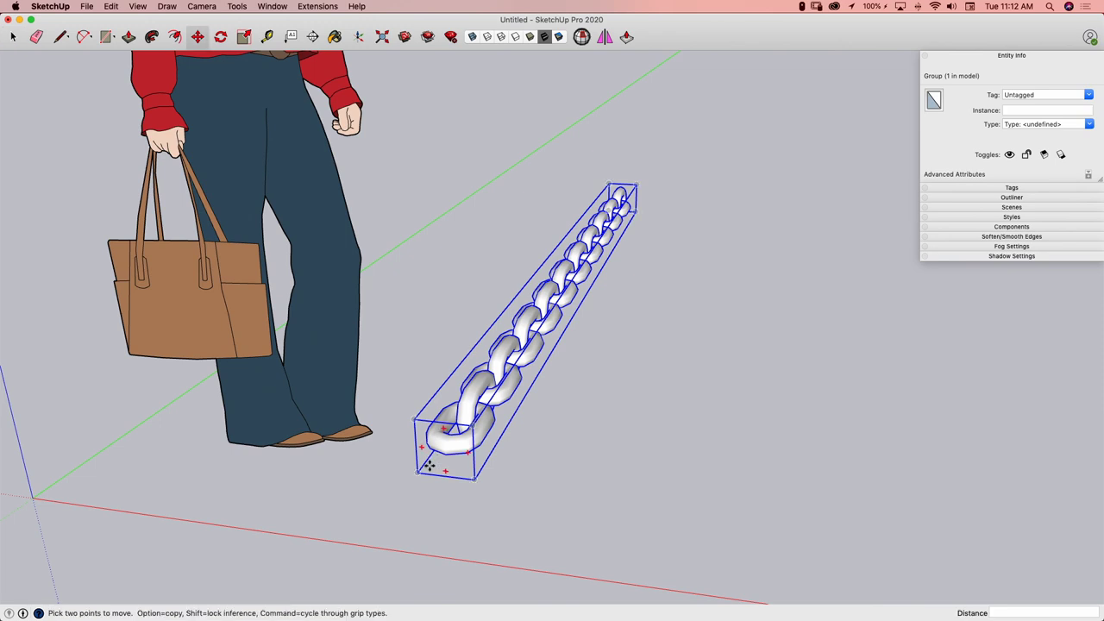
{"action": "key", "text": "alt"}
{"action": "left_click", "coordinate": [436, 508]}
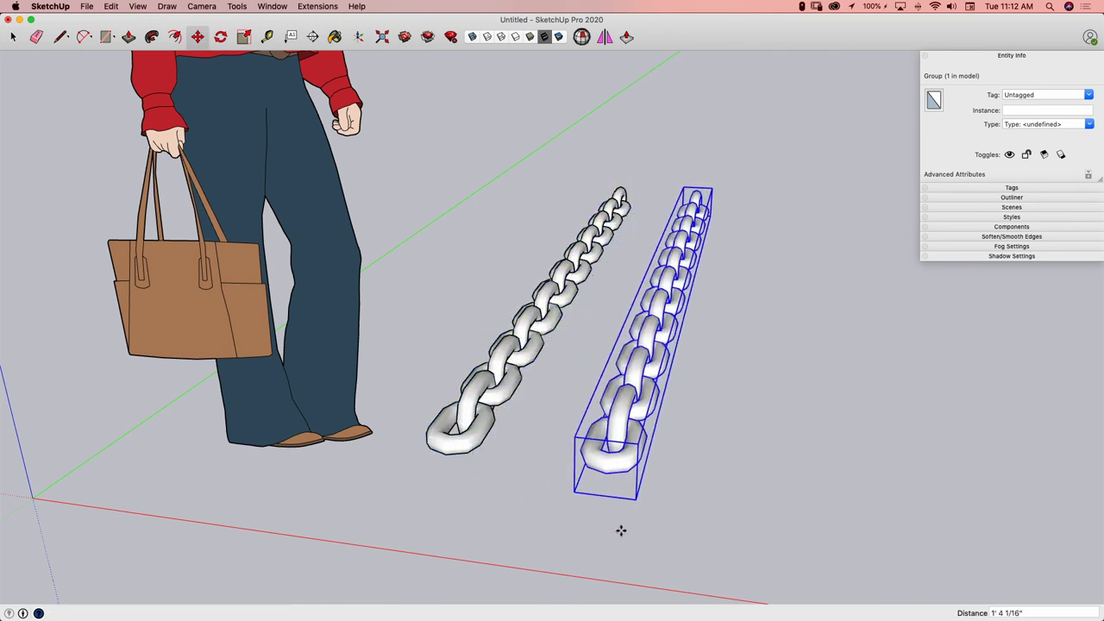
{"action": "middle_click_drag", "start_coordinate": [569, 370], "coordinate": [418, 388]}
- Open the copied chain group and scale its nearest end link uniformly down to about half size
{"action": "key", "text": "space"}
{"action": "scroll", "coordinate": [375, 388], "scroll_direction": "up", "scroll_amount": 3}
{"action": "double_click", "coordinate": [400, 385]}
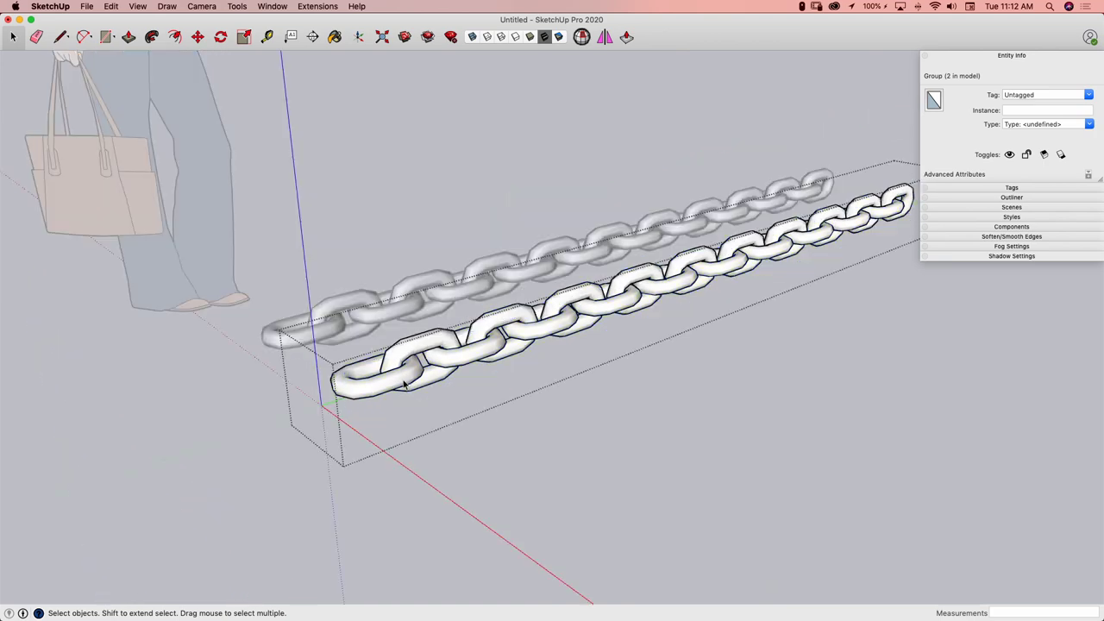
{"action": "left_click", "coordinate": [397, 387]}
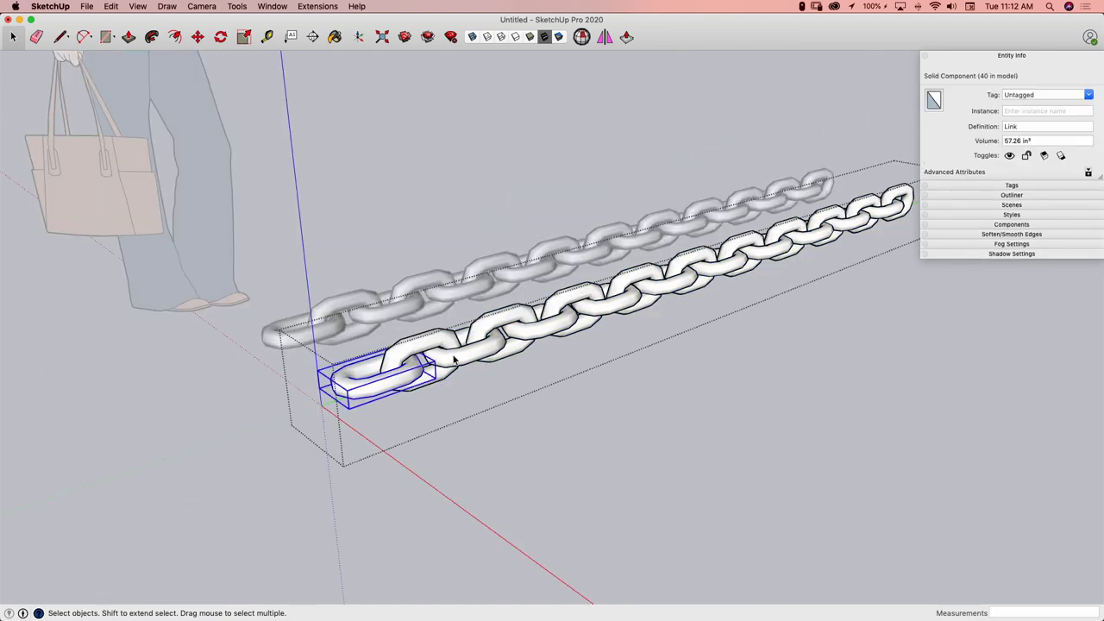
{"action": "key", "text": "s"}
{"action": "left_click_drag", "start_coordinate": [422, 369], "coordinate": [381, 378]}
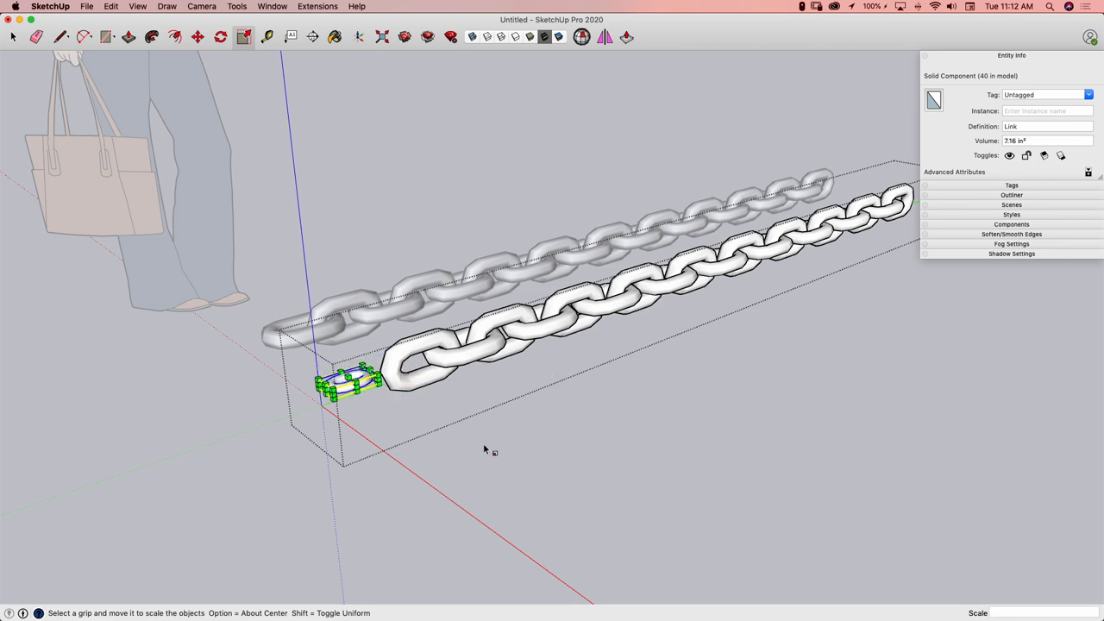
- Undo the scaling of the nearest end link and close the copied chain group
{"action": "key", "text": "space"}
{"action": "left_click", "coordinate": [535, 401]}
{"action": "middle_click_drag", "start_coordinate": [352, 380], "coordinate": [542, 265]}
{"action": "double_click", "coordinate": [504, 334]}
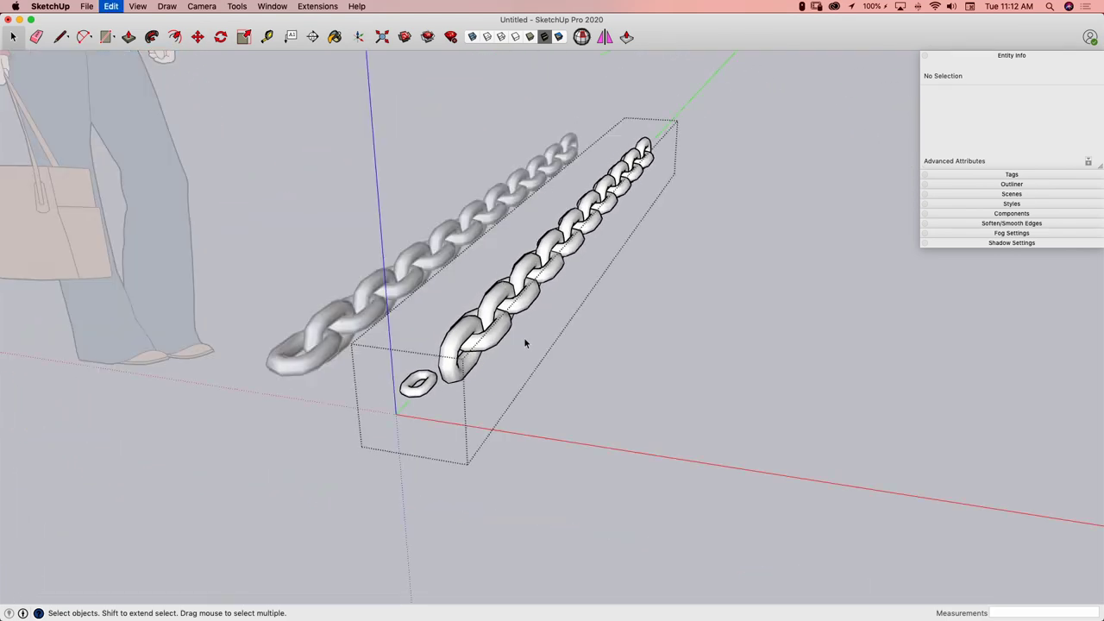
{"action": "middle_click_drag", "start_coordinate": [596, 357], "coordinate": [493, 335]}
{"action": "left_click", "coordinate": [805, 477]}
{"action": "middle_click_drag", "start_coordinate": [547, 288], "coordinate": [543, 322]}
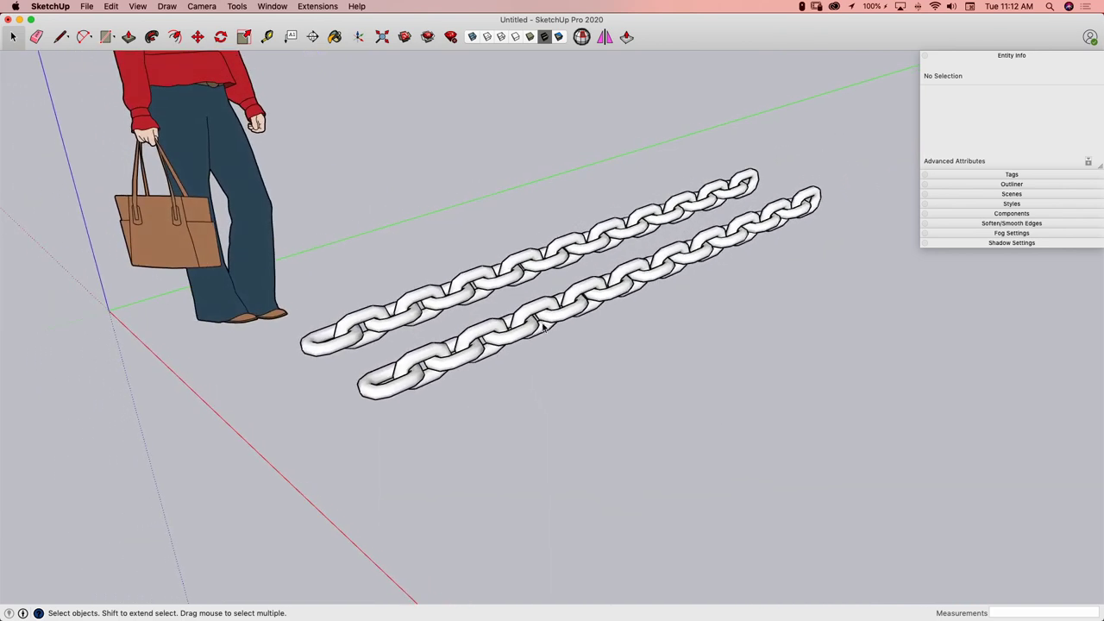
- Try scaling the whole copied chain group down uniformly from its far corner, undo the scaling and deselect the group
{"action": "left_click", "coordinate": [585, 285]}
{"action": "key", "text": "s"}
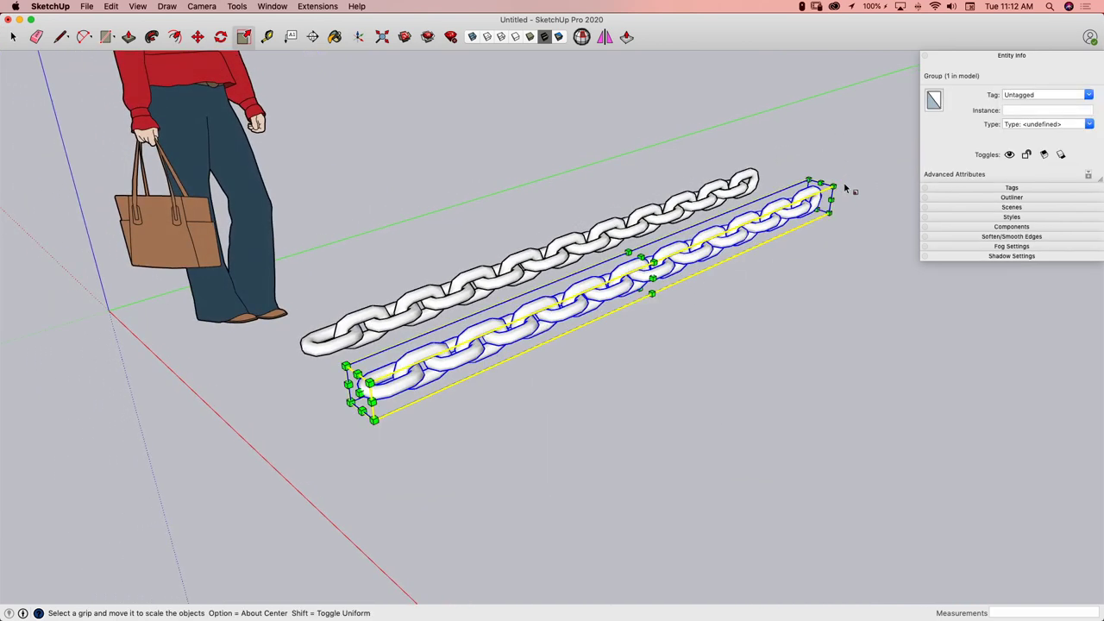
{"action": "left_click_drag", "start_coordinate": [830, 183], "coordinate": [666, 260]}
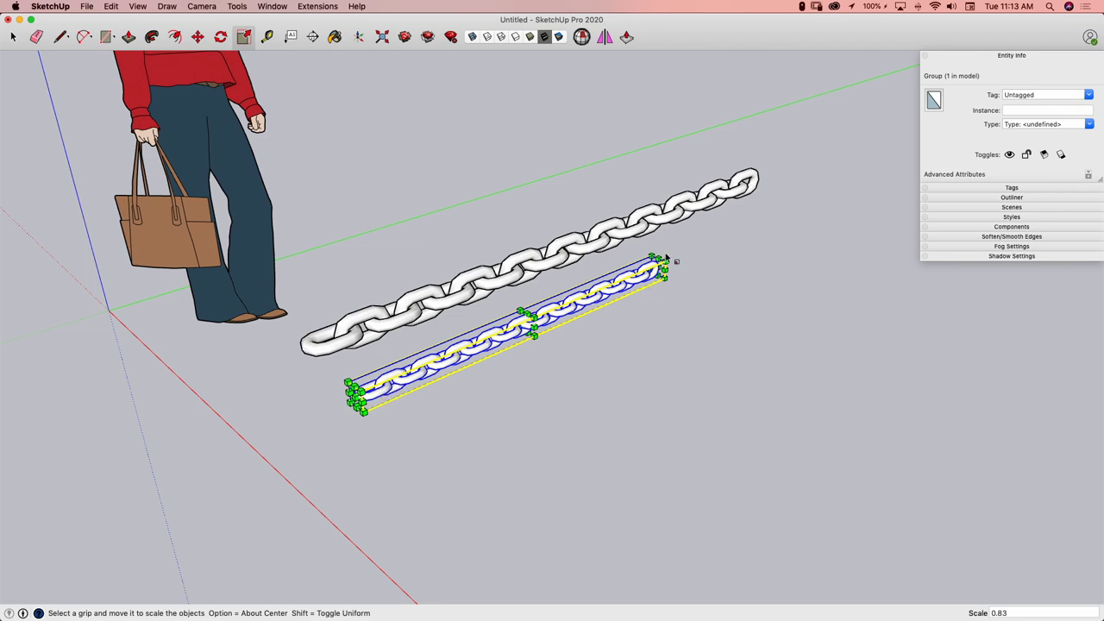
{"action": "key", "text": "super+z"}
{"action": "key", "text": "space"}
{"action": "left_click", "coordinate": [673, 338]}
{"action": "scroll", "coordinate": [405, 374], "scroll_direction": "up", "scroll_amount": 2}
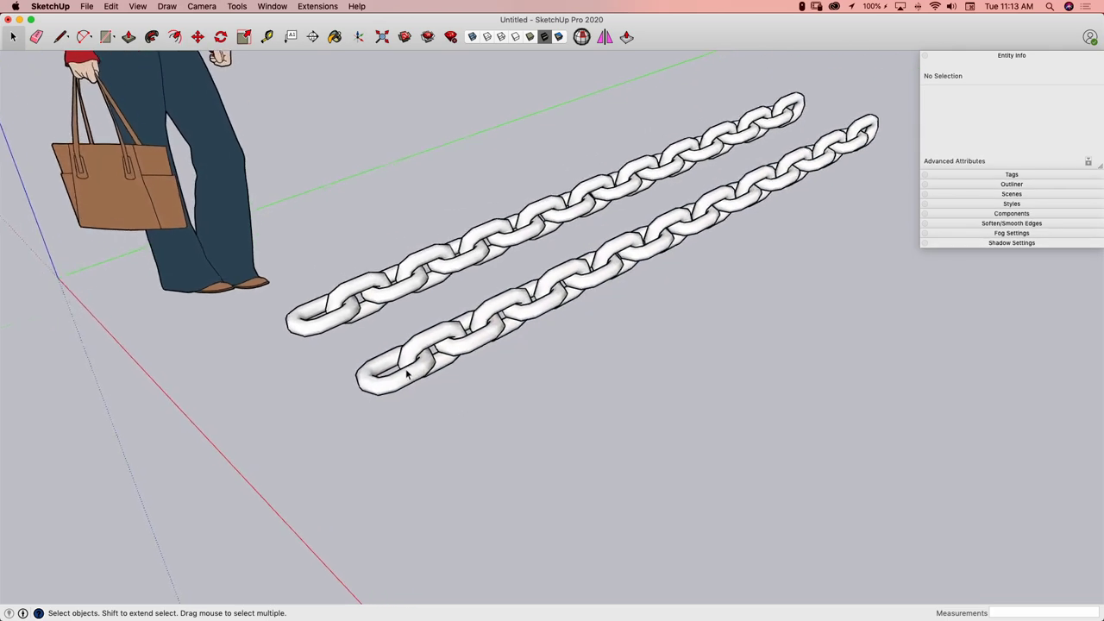
- Open the copied chain group and its nearest end link component for editing
{"action": "double_click", "coordinate": [404, 374]}
{"action": "scroll", "coordinate": [413, 378], "scroll_direction": "up", "scroll_amount": 4}
{"action": "scroll", "coordinate": [413, 379], "scroll_direction": "up", "scroll_amount": 4}
{"action": "scroll", "coordinate": [343, 336], "scroll_direction": "down", "scroll_amount": 1}
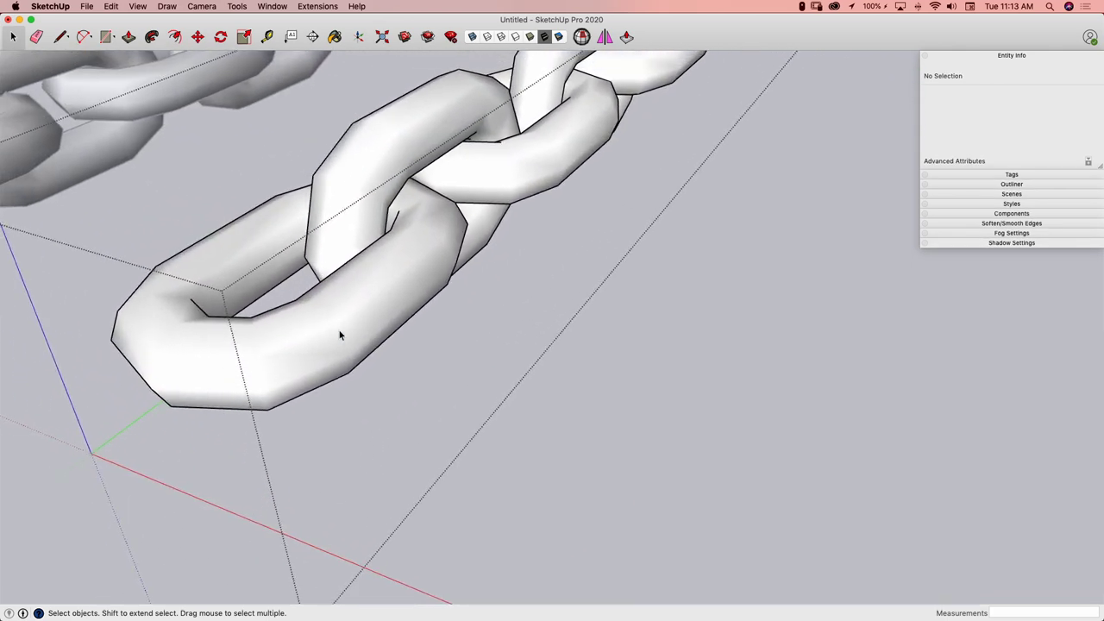
{"action": "double_click", "coordinate": [340, 332]}
{"action": "scroll", "coordinate": [374, 352], "scroll_direction": "down", "scroll_amount": 1}
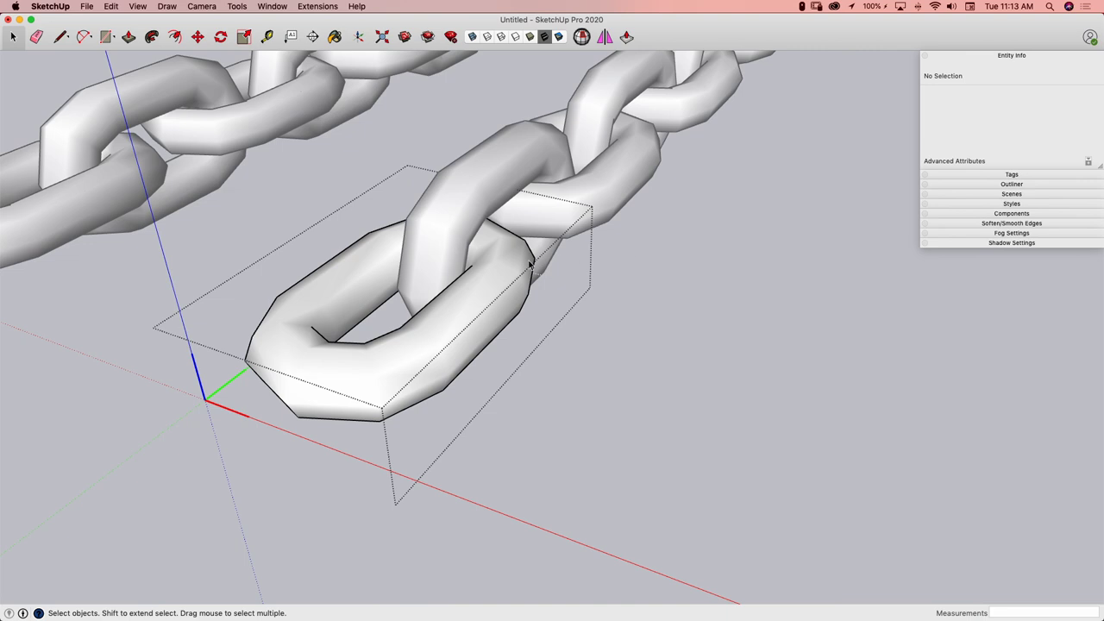
- Hide similar components while a component is being edited and show the hidden geometry of the link
{"action": "left_click", "coordinate": [138, 6]}
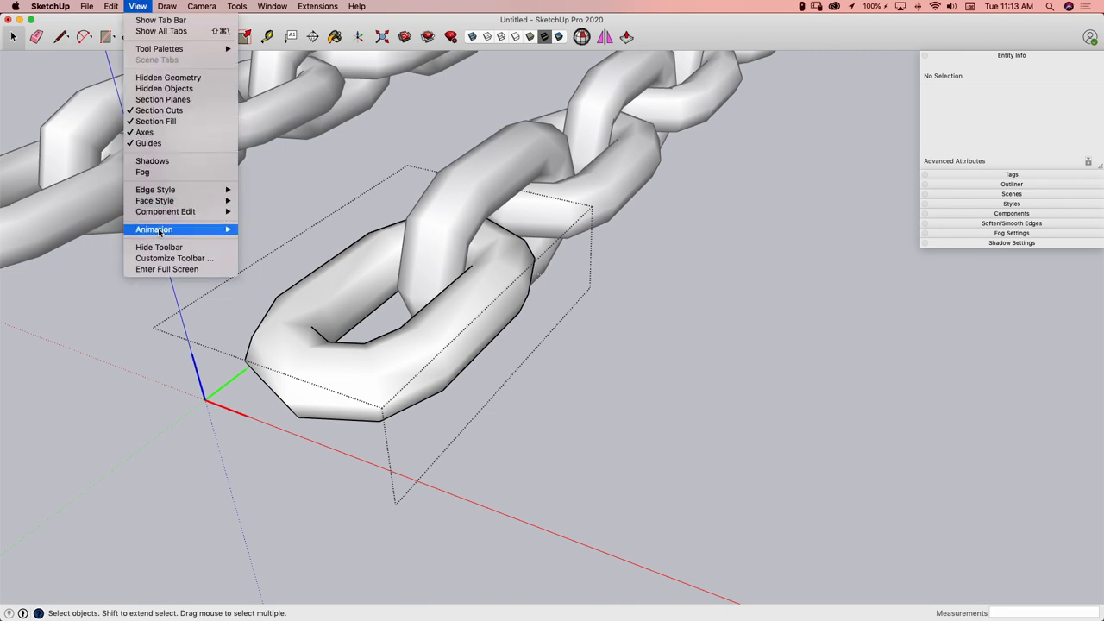
{"action": "mouse_move", "coordinate": [224, 212]}
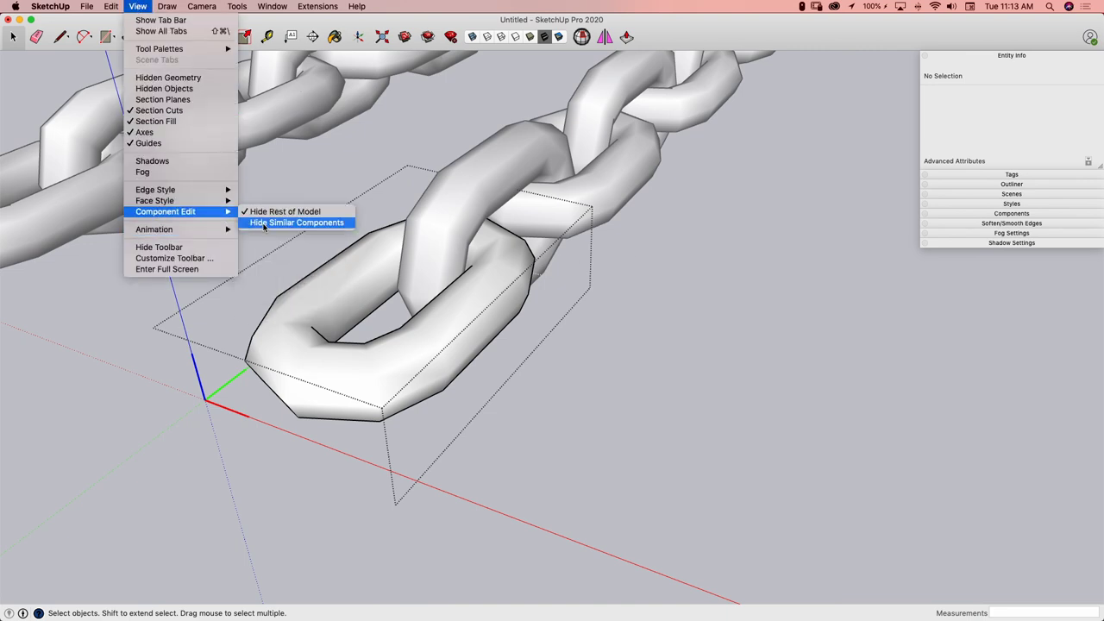
{"action": "left_click", "coordinate": [263, 223]}
{"action": "middle_click_drag", "start_coordinate": [263, 222], "coordinate": [464, 280]}
{"action": "key", "text": "h"}
{"action": "middle_click_drag", "start_coordinate": [476, 344], "coordinate": [470, 278]}
- Draw connected lines rising from the link's inner side, crossing over its tube and dropping to its outer side
{"action": "key", "text": "l"}
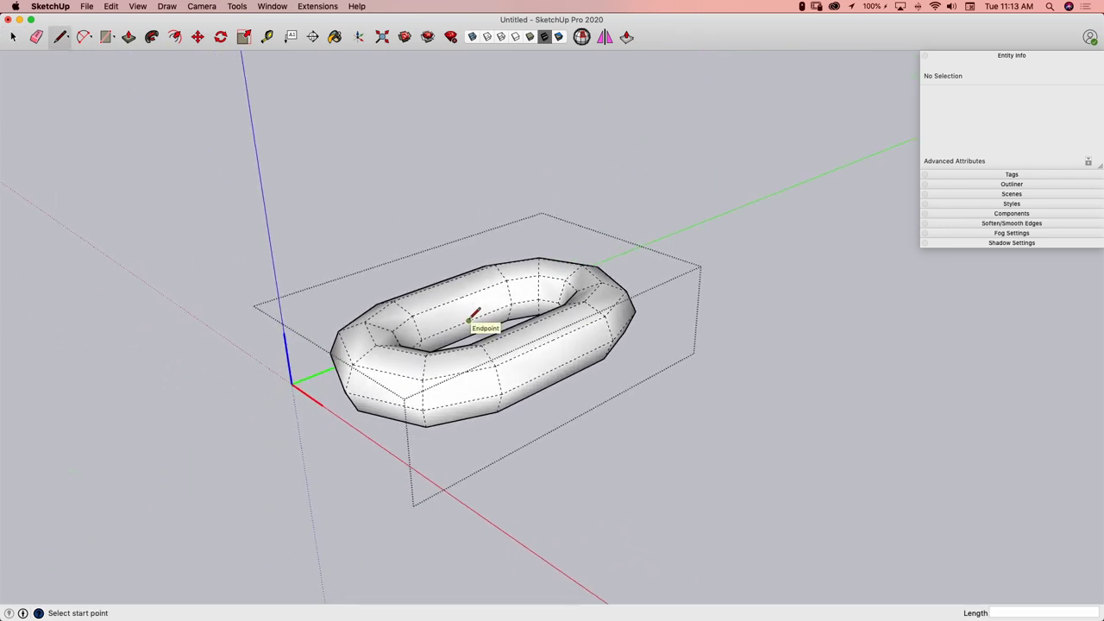
{"action": "left_click", "coordinate": [466, 322]}
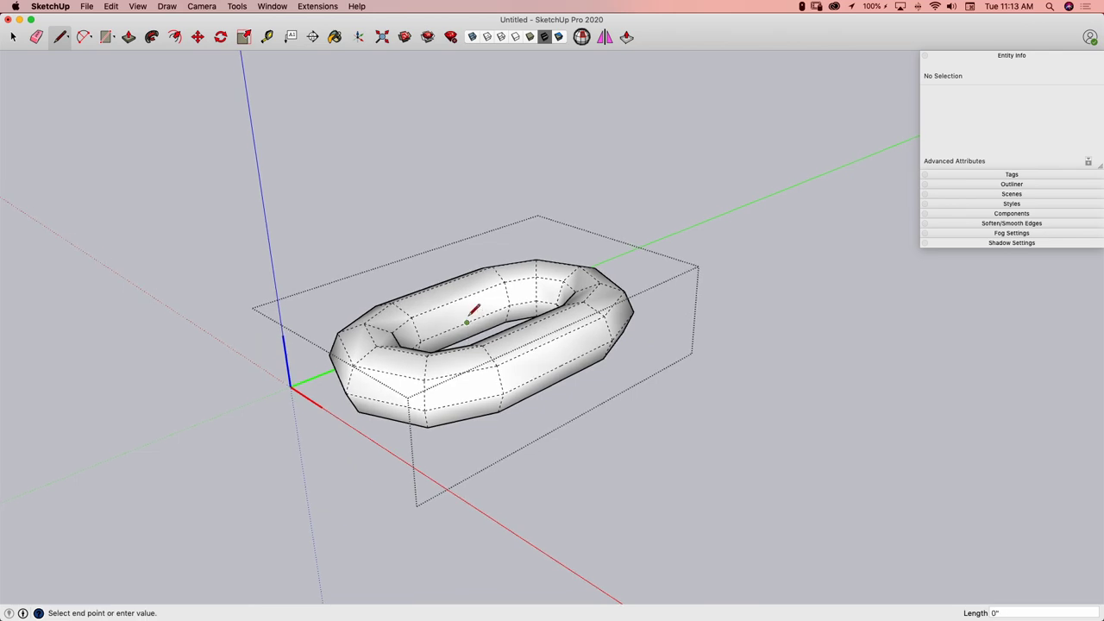
{"action": "left_click", "coordinate": [463, 234]}
{"action": "middle_click_drag", "start_coordinate": [463, 234], "coordinate": [435, 257]}
{"action": "key", "text": "Escape"}
{"action": "left_click", "coordinate": [442, 393]}
{"action": "left_click", "coordinate": [430, 246]}
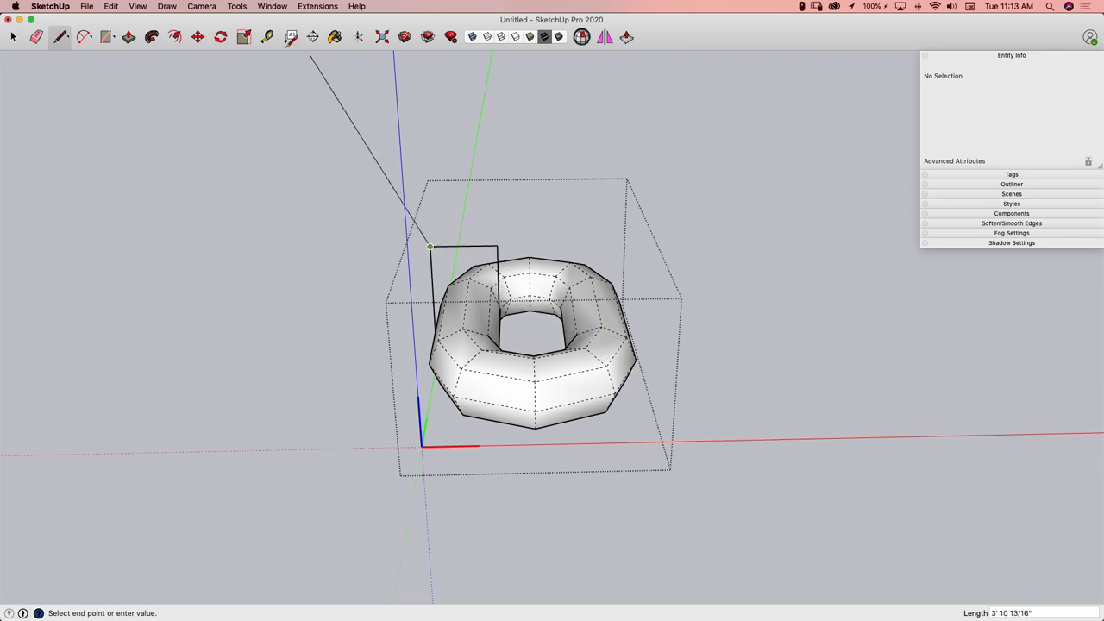
- Measure the horizontal line above the link with Tape Measure and resize the open link component so that line becomes 1.25"
{"action": "left_click", "coordinate": [267, 36]}
{"action": "middle_click_drag", "start_coordinate": [371, 190], "coordinate": [417, 244]}
{"action": "left_click", "coordinate": [416, 244]}
{"action": "left_click", "coordinate": [484, 242]}
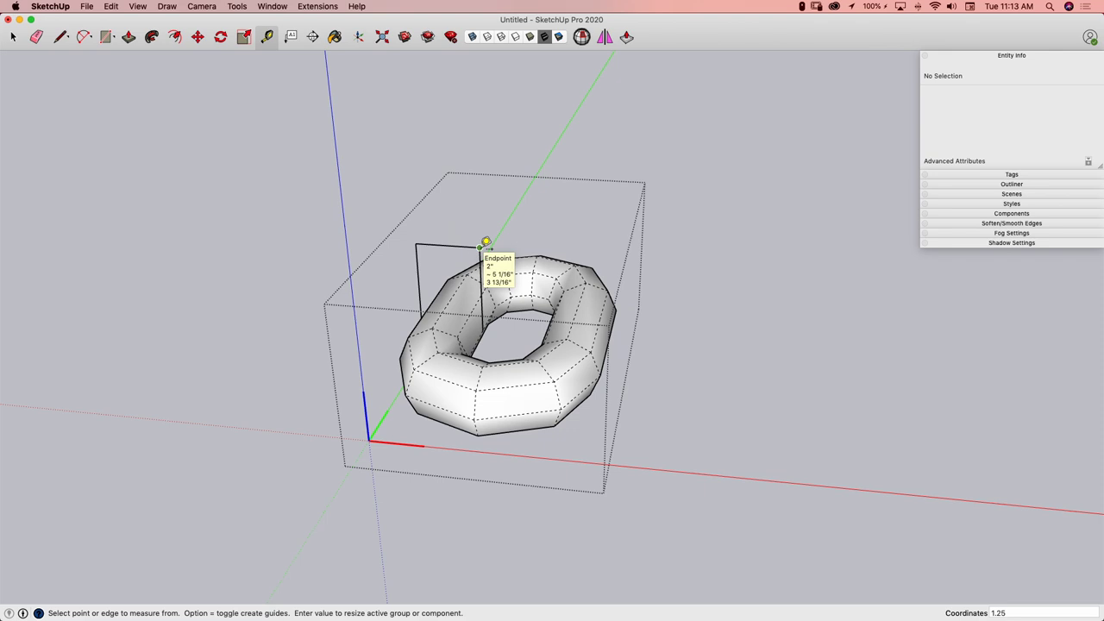
{"action": "key", "text": "Return"}
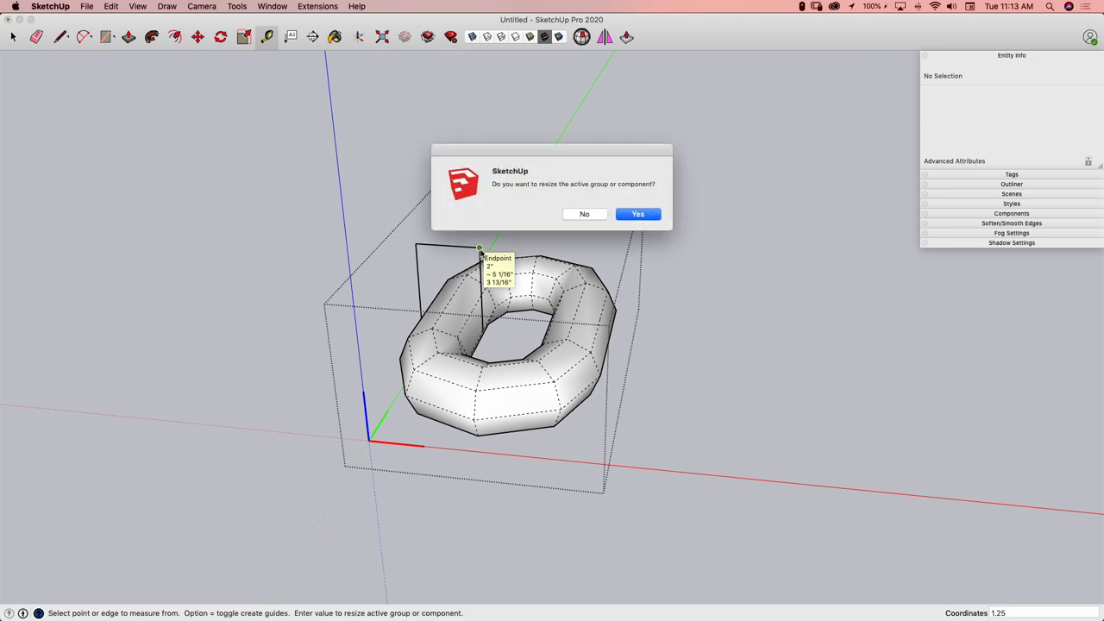
{"action": "left_click", "coordinate": [638, 216]}
- Close the link and its chain group, and examine the resized links in both chains, including inside the copied chain
{"action": "key", "text": "space"}
{"action": "left_click", "coordinate": [697, 377]}
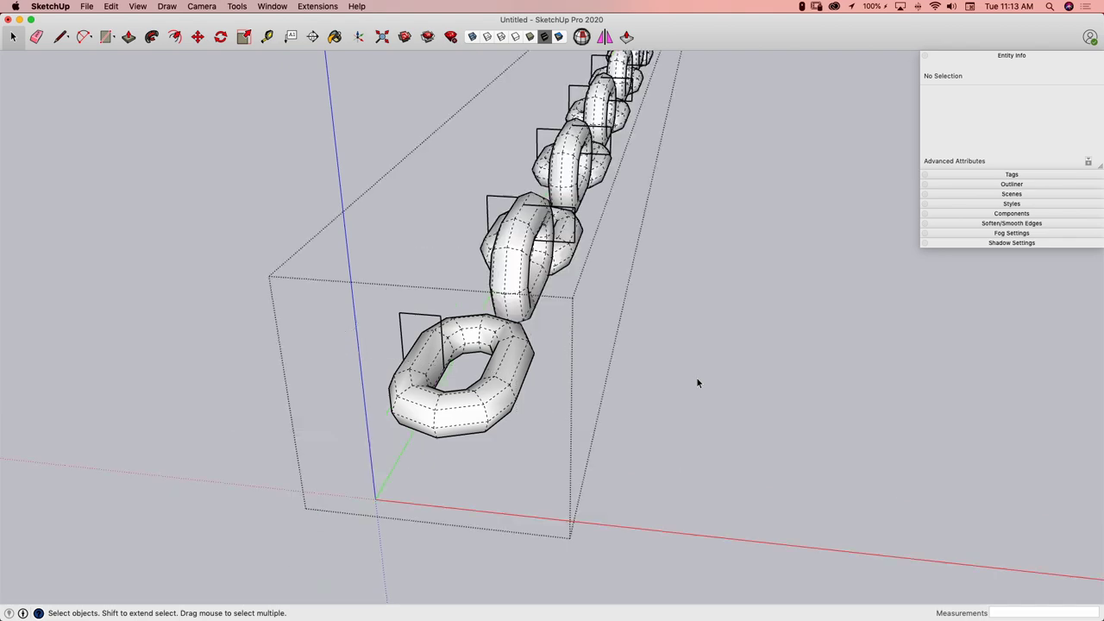
{"action": "mouse_move", "coordinate": [697, 378]}
{"action": "middle_mouse_down"}
{"action": "mouse_move", "coordinate": [699, 330]}
{"action": "mouse_move", "coordinate": [719, 330]}
{"action": "mouse_move", "coordinate": [691, 387]}
{"action": "middle_mouse_up"}
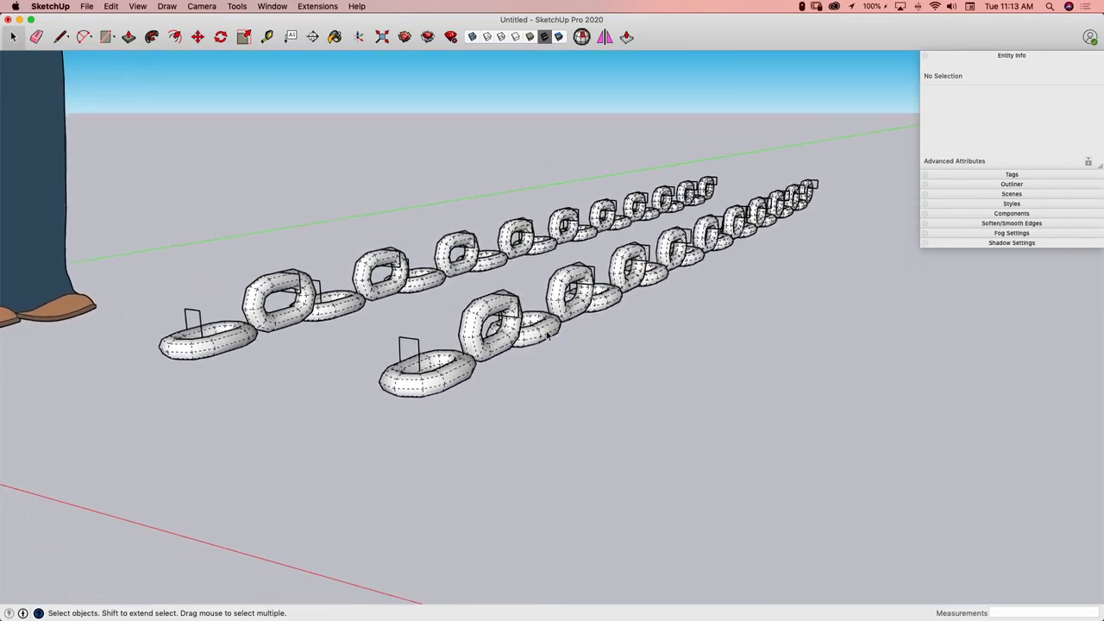
{"action": "left_click", "coordinate": [501, 320]}
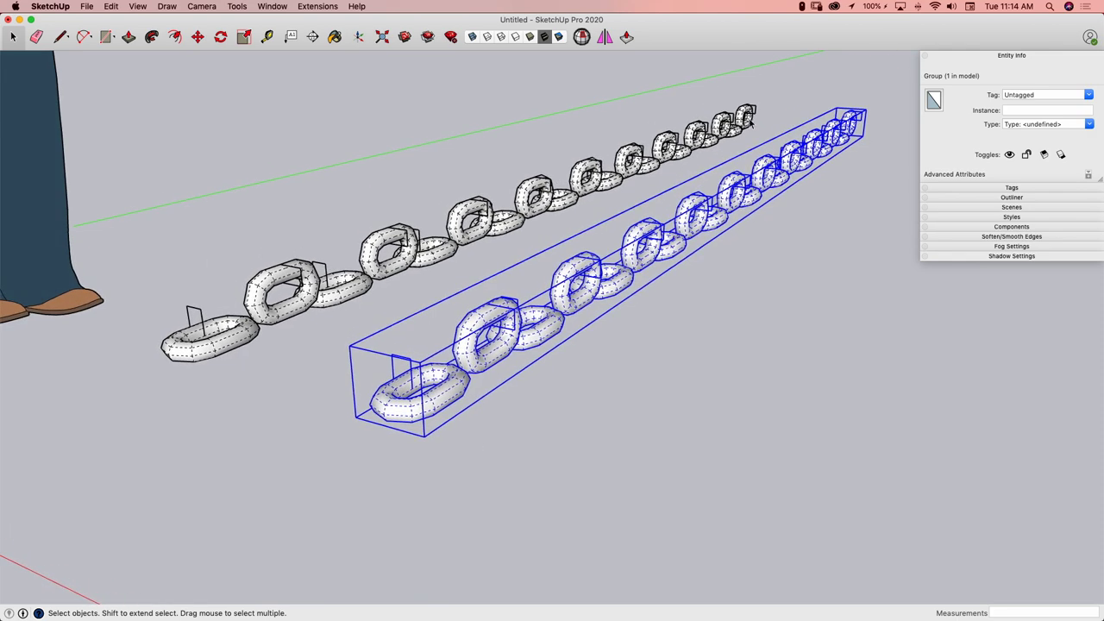
{"action": "double_click", "coordinate": [446, 396]}
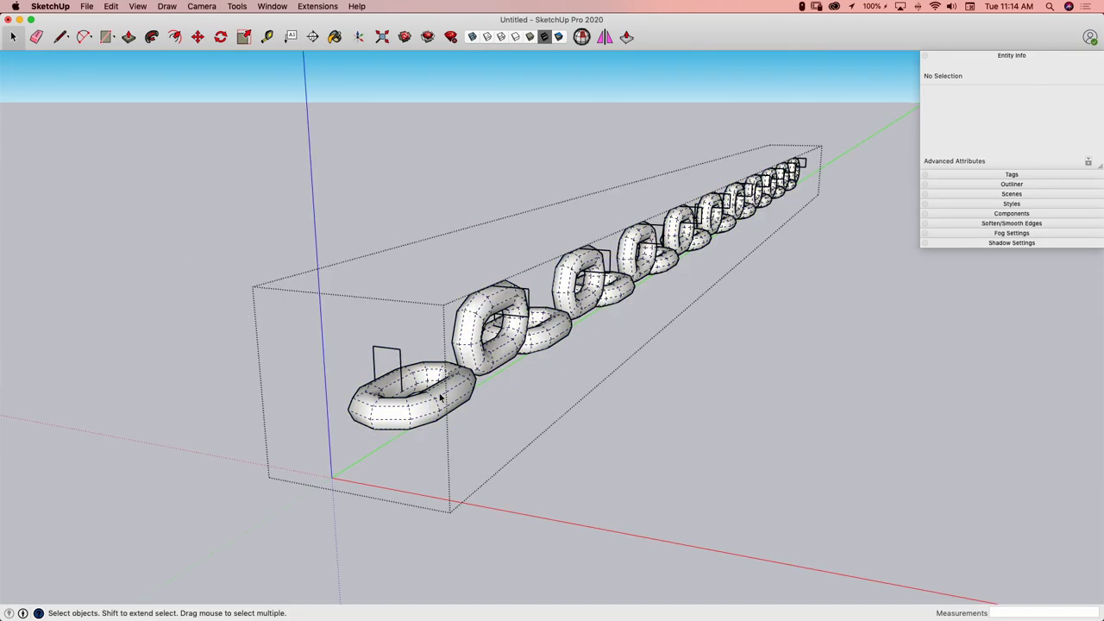
{"action": "left_click", "coordinate": [437, 395]}
{"action": "middle_click_drag", "start_coordinate": [336, 380], "coordinate": [632, 343]}
- Undo the resizing of the link component, check the copied chain's nearest link and close the group
{"action": "key", "text": "super+z"}
{"action": "key", "text": "super+z"}
{"action": "key", "text": "super+z"}
{"action": "key", "text": "super+z"}
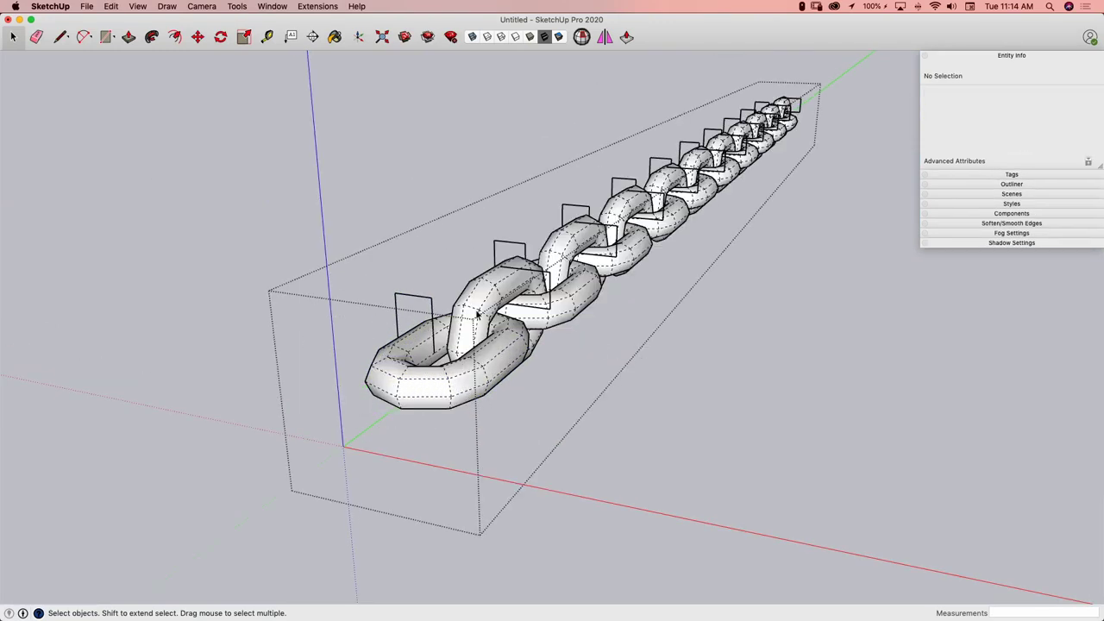
{"action": "middle_click_drag", "start_coordinate": [477, 315], "coordinate": [431, 291]}
{"action": "left_click", "coordinate": [428, 288]}
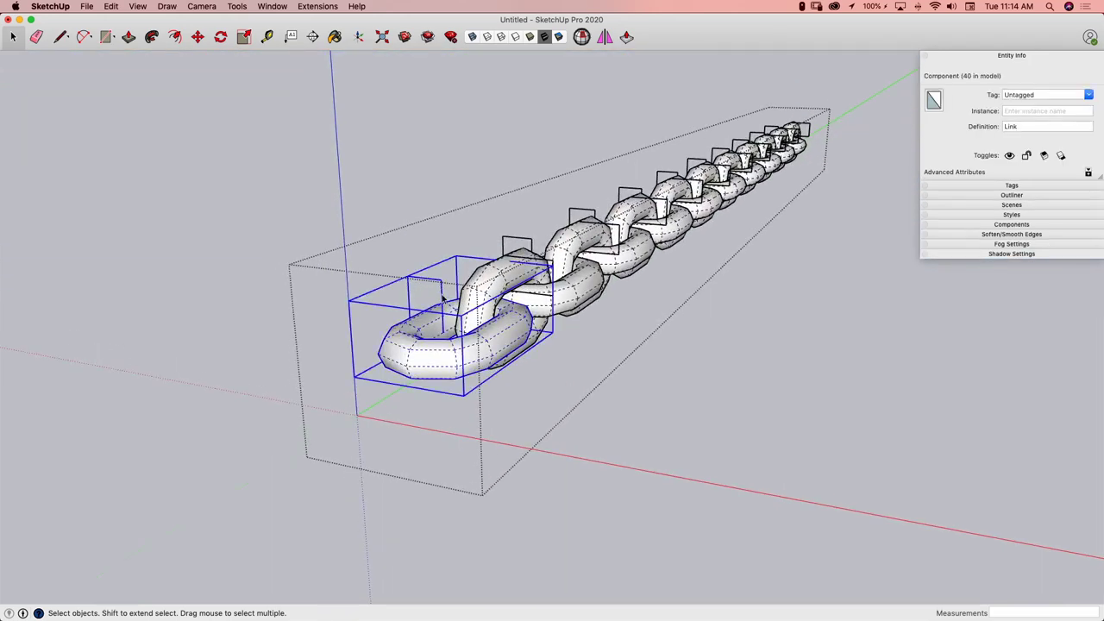
{"action": "left_click", "coordinate": [535, 379]}
{"action": "left_click", "coordinate": [591, 392]}
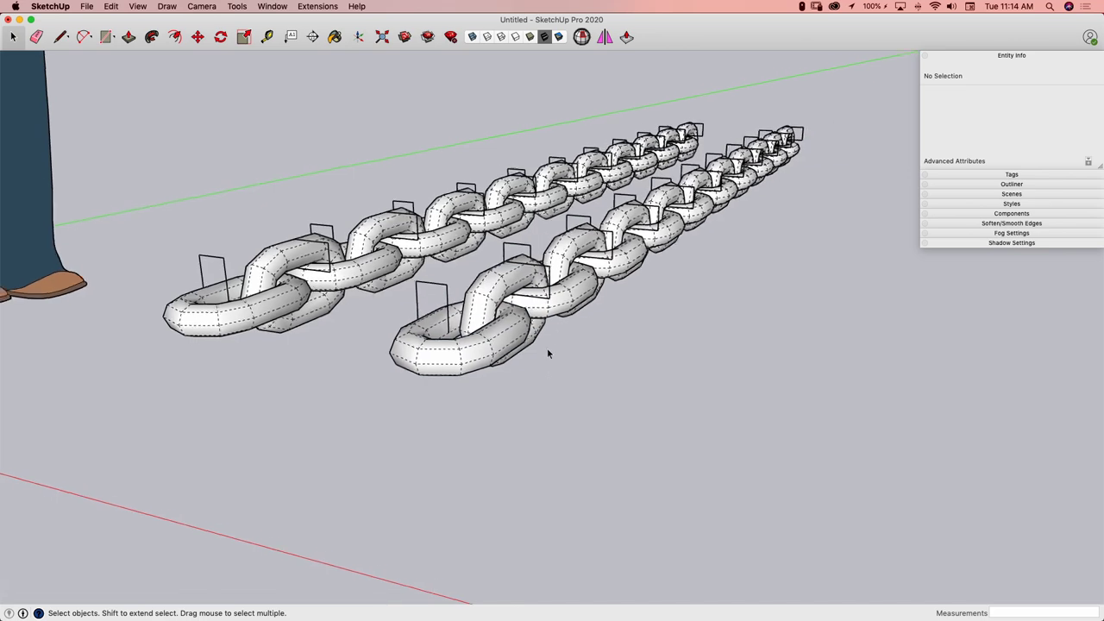
- Undo the lines drawn on the link component from within the copied chain group and close the group
{"action": "middle_click_drag", "start_coordinate": [552, 343], "coordinate": [597, 267]}
{"action": "double_click", "coordinate": [596, 266]}
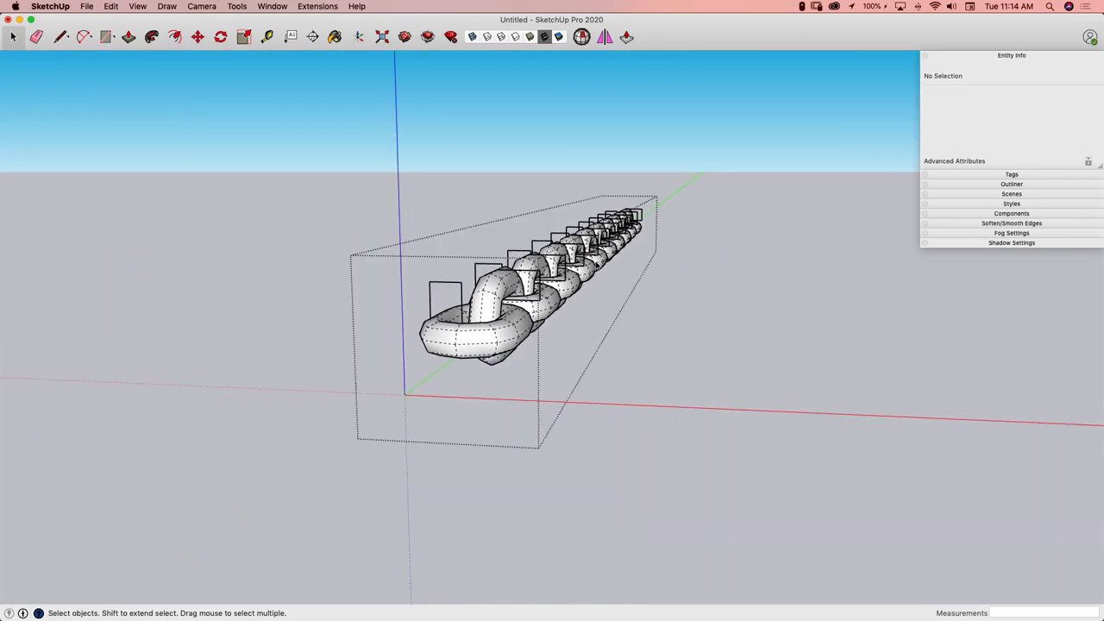
{"action": "key", "text": "super+z"}
{"action": "key", "text": "super+z"}
{"action": "key", "text": "super+z"}
{"action": "key", "text": "super+z"}
{"action": "key", "text": "super+z"}
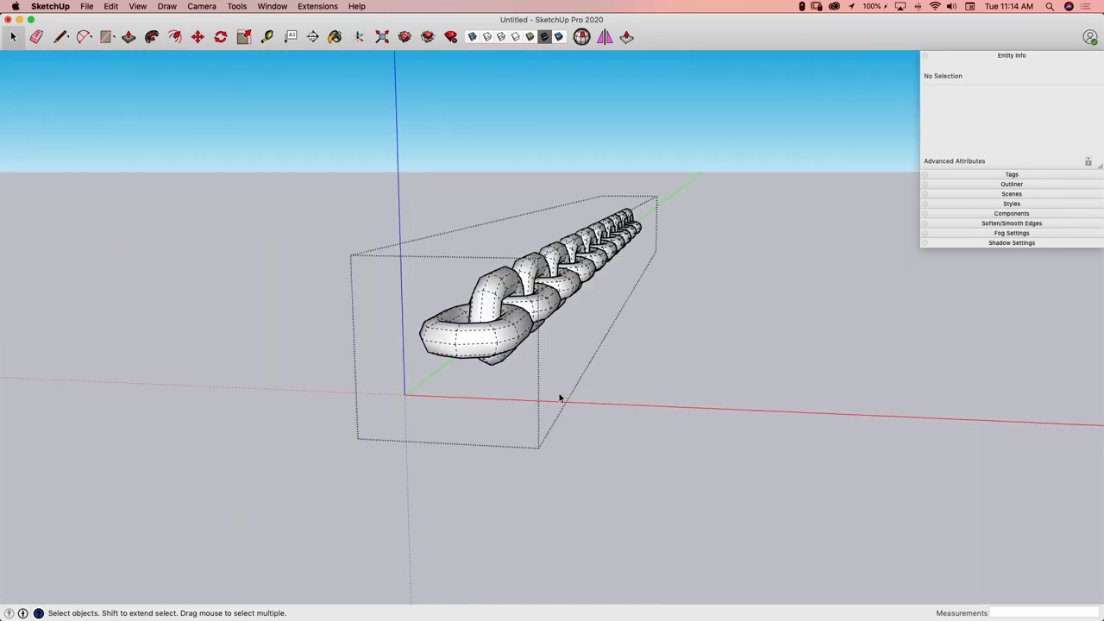
{"action": "middle_click_drag", "start_coordinate": [553, 392], "coordinate": [534, 392]}
{"action": "left_click", "coordinate": [729, 438]}
- Open the copied chain group, select all 20 of its links and make them unique
{"action": "middle_click_drag", "start_coordinate": [607, 304], "coordinate": [471, 120]}
{"action": "double_click", "coordinate": [547, 302]}
{"action": "left_click", "coordinate": [547, 301]}
{"action": "left_click_drag", "start_coordinate": [472, 120], "coordinate": [655, 380]}
{"action": "middle_click_drag", "start_coordinate": [655, 380], "coordinate": [428, 319]}
{"action": "right_click", "coordinate": [429, 319]}
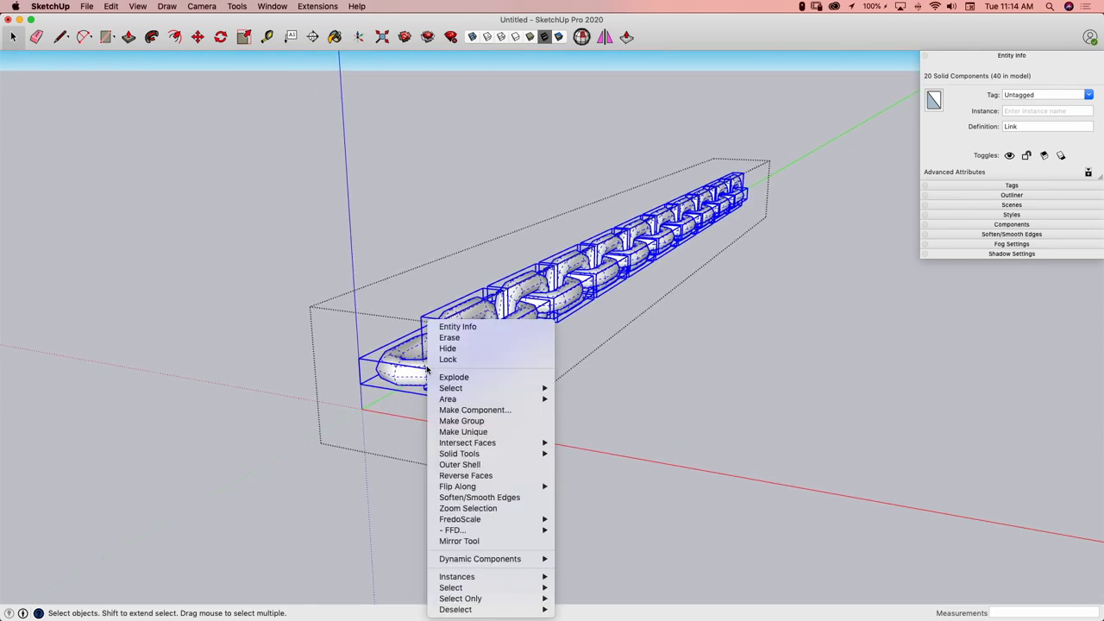
{"action": "left_click", "coordinate": [486, 431]}
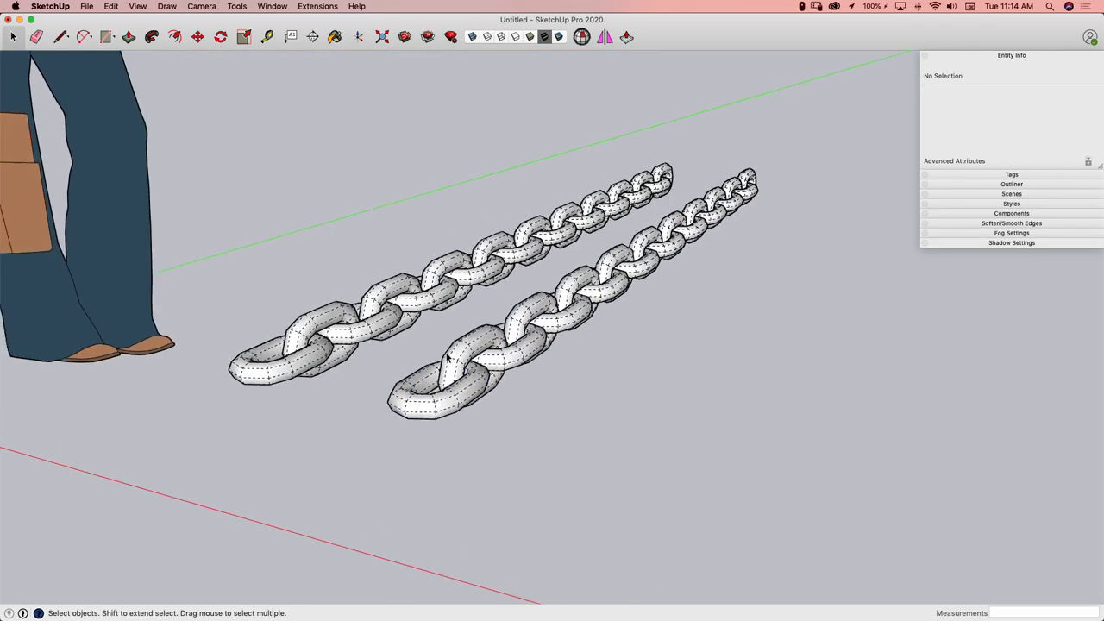
- Reopen the copied chain group and check the definition of its nearest end link
{"action": "middle_click_drag", "start_coordinate": [469, 392], "coordinate": [456, 403]}
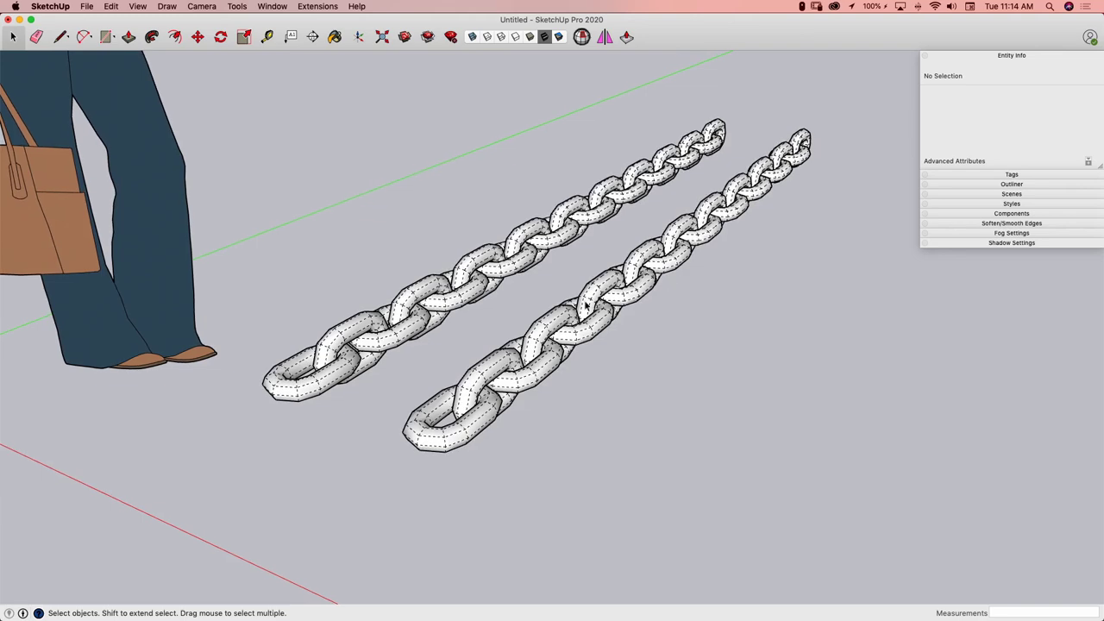
{"action": "middle_click_drag", "start_coordinate": [351, 318], "coordinate": [535, 440]}
{"action": "double_click", "coordinate": [494, 378]}
{"action": "scroll", "coordinate": [463, 362], "scroll_direction": "up", "scroll_amount": 3}
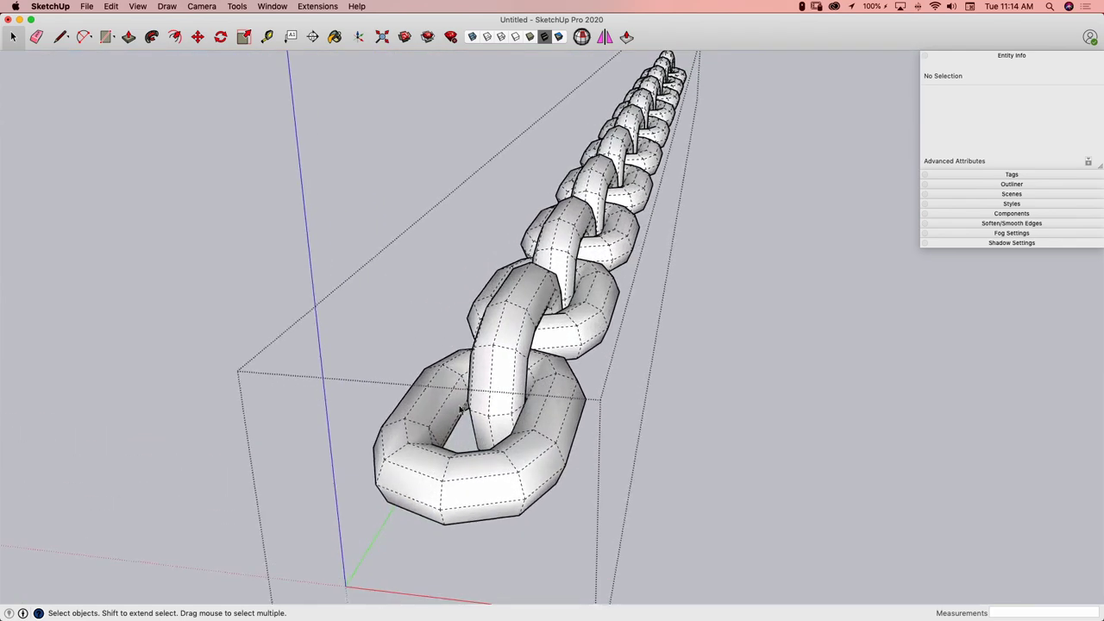
{"action": "middle_click_drag", "start_coordinate": [457, 408], "coordinate": [463, 353]}
{"action": "left_click", "coordinate": [445, 350]}
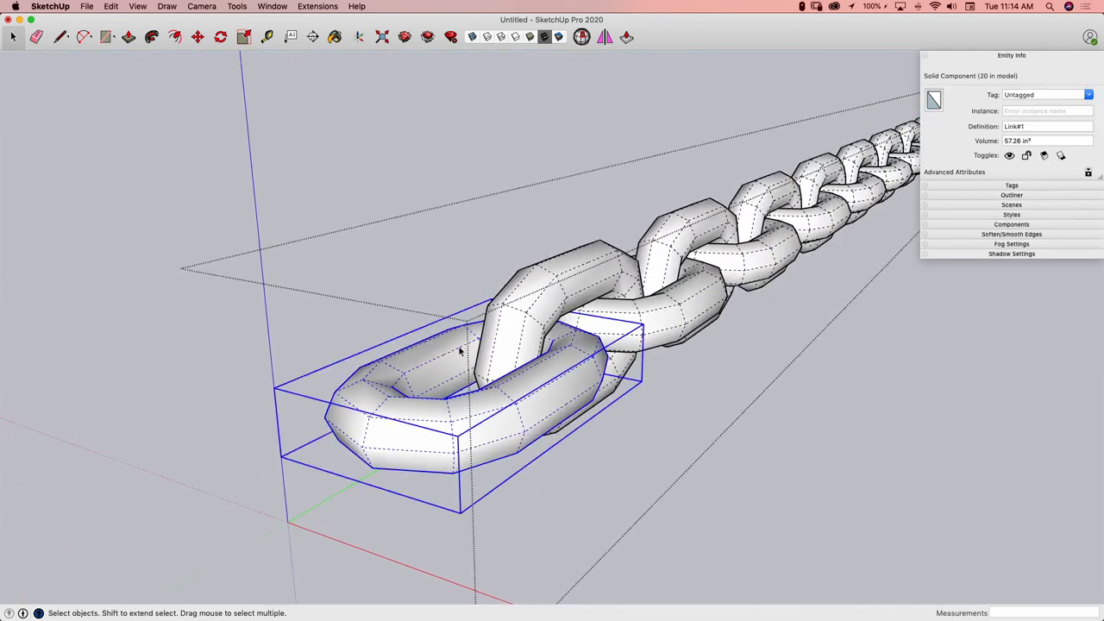
- Try drawing lines rising from the nearest link inside the copied chain group, erase them and close the group
{"action": "scroll", "coordinate": [446, 359], "scroll_direction": "up", "scroll_amount": 2}
{"action": "key", "text": "l"}
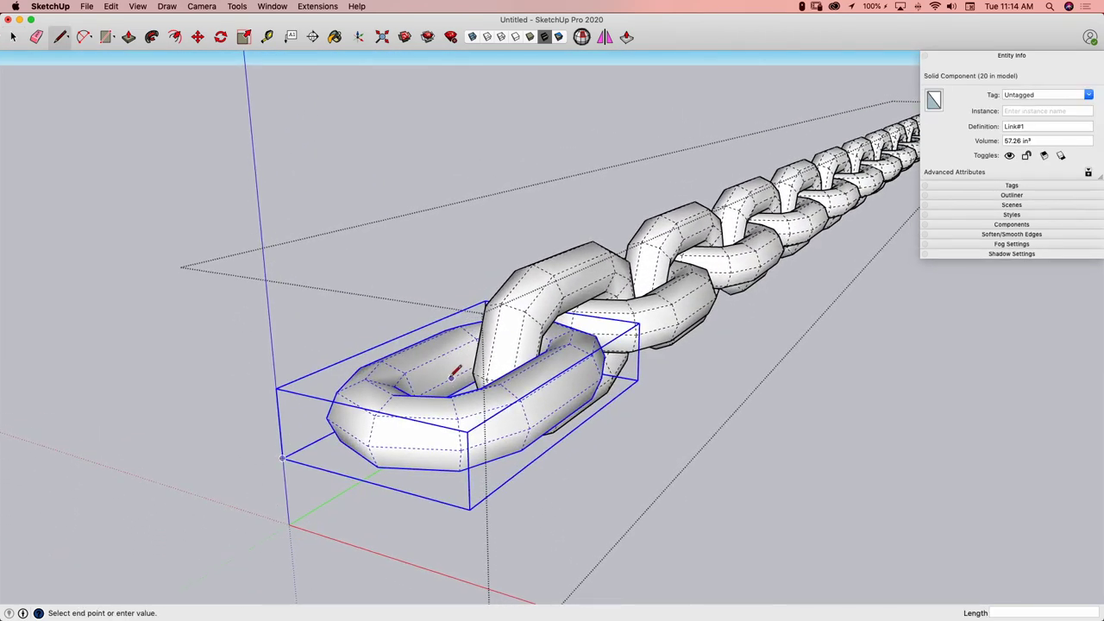
{"action": "left_click", "coordinate": [448, 277]}
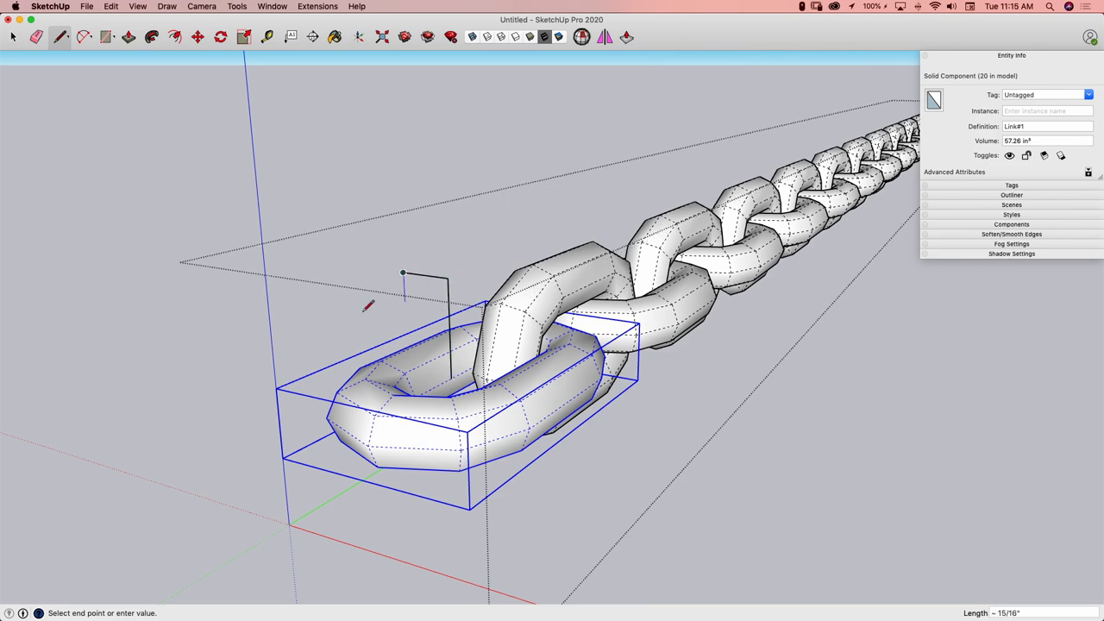
{"action": "mouse_move", "coordinate": [357, 308]}
{"action": "middle_mouse_down"}
{"action": "mouse_move", "coordinate": [520, 288]}
{"action": "mouse_move", "coordinate": [463, 276]}
{"action": "middle_mouse_up"}
{"action": "key", "text": "e"}
{"action": "left_click", "coordinate": [488, 291]}
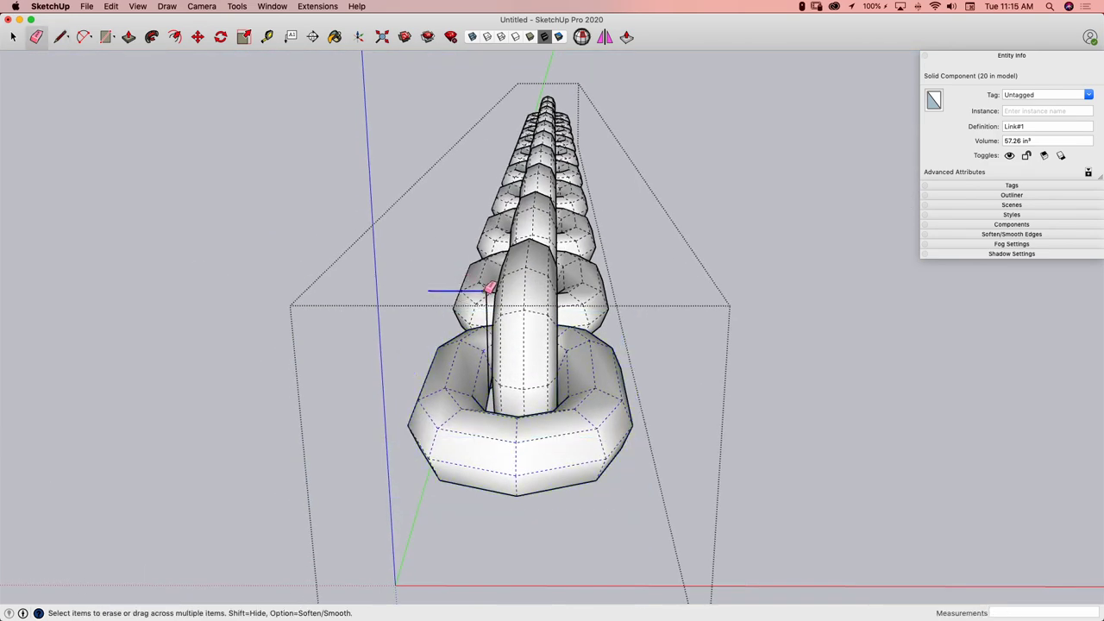
{"action": "key", "text": "space"}
{"action": "mouse_move", "coordinate": [510, 305]}
{"action": "middle_mouse_down"}
{"action": "mouse_move", "coordinate": [461, 419]}
{"action": "mouse_move", "coordinate": [621, 157]}
{"action": "mouse_move", "coordinate": [543, 301]}
{"action": "middle_mouse_up"}
{"action": "scroll", "coordinate": [449, 290], "scroll_direction": "down", "scroll_amount": 4}
{"action": "middle_click_drag", "start_coordinate": [417, 300], "coordinate": [615, 431]}
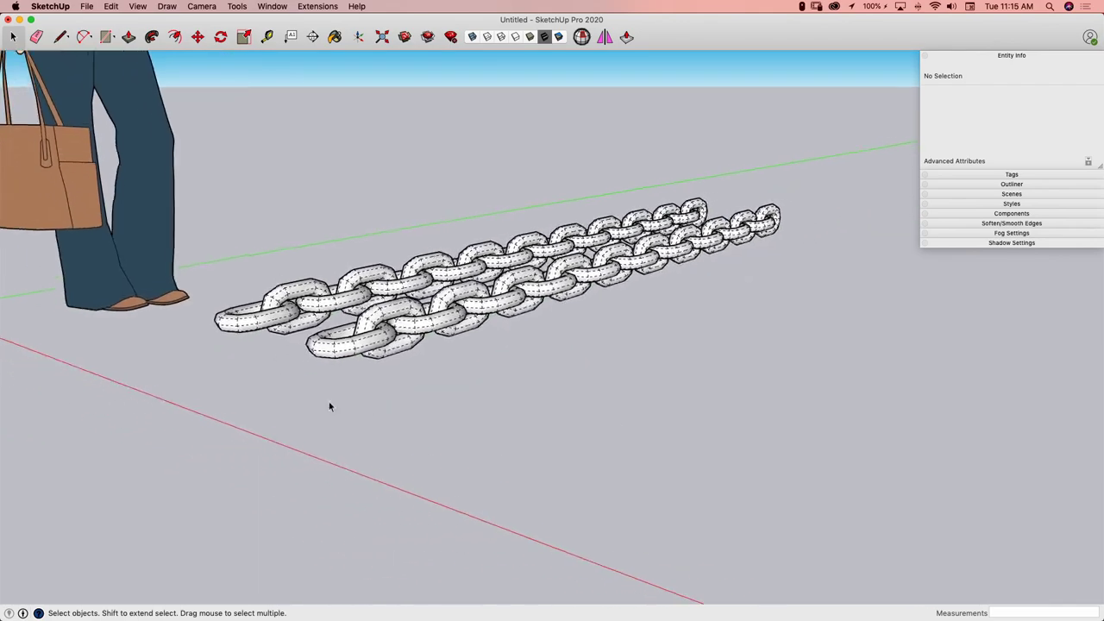
- Open the copied chain group and select its nearest end link component
{"action": "middle_click_drag", "start_coordinate": [329, 406], "coordinate": [348, 444]}
{"action": "scroll", "coordinate": [347, 396], "scroll_direction": "up", "scroll_amount": 3}
{"action": "middle_click_drag", "start_coordinate": [347, 350], "coordinate": [350, 333]}
{"action": "scroll", "coordinate": [351, 334], "scroll_direction": "up", "scroll_amount": 10}
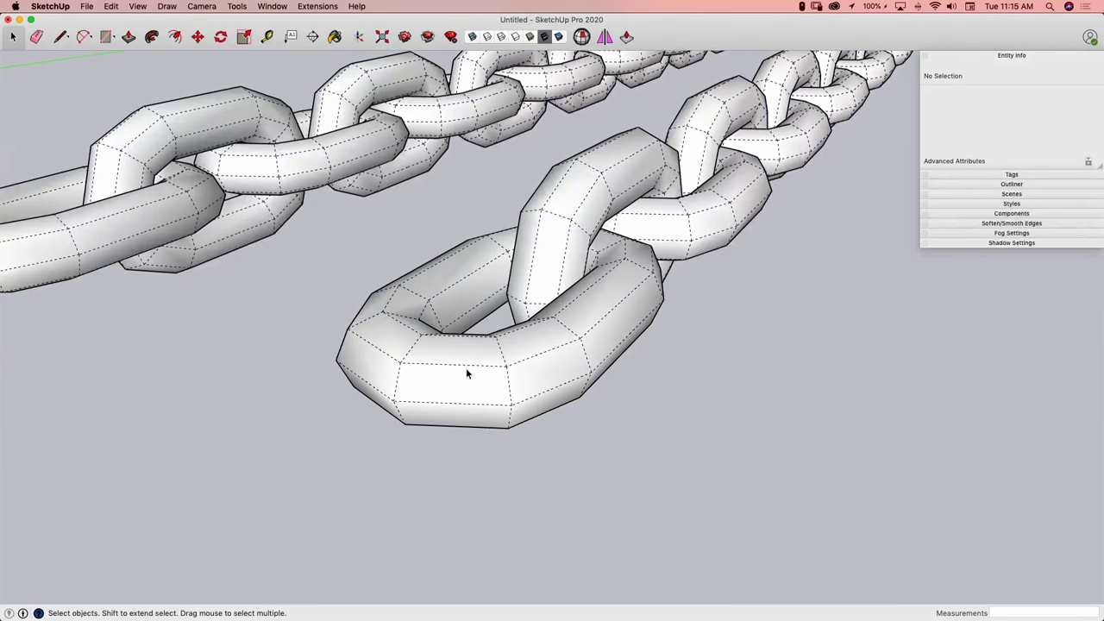
{"action": "double_click", "coordinate": [466, 369]}
{"action": "key", "text": "l"}
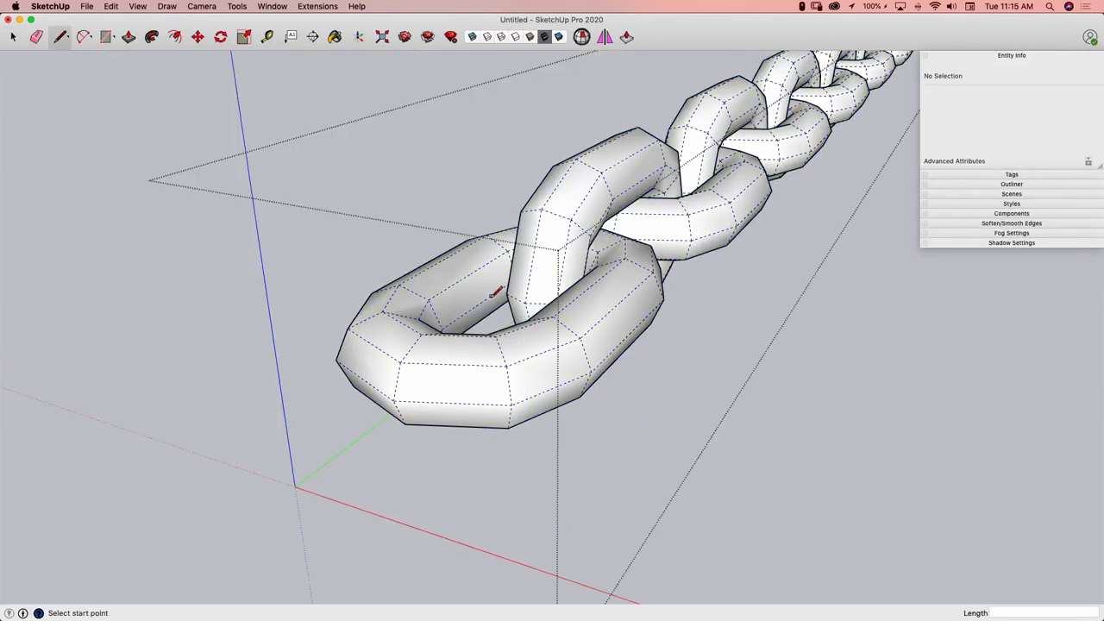
{"action": "key", "text": "space"}
{"action": "left_click", "coordinate": [502, 348]}
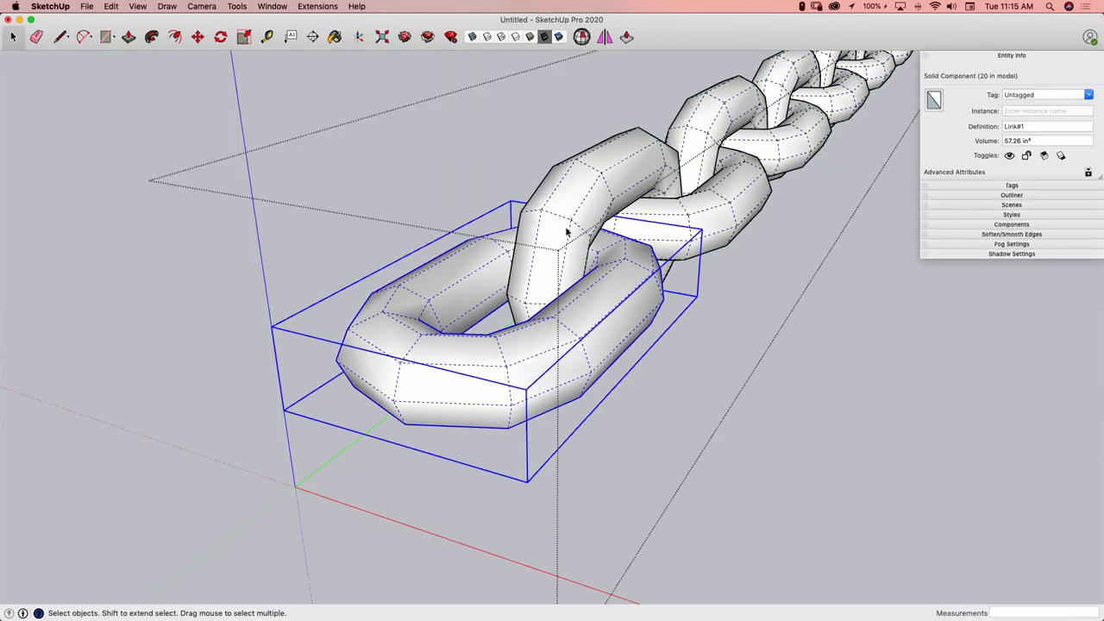
- Draw two vertical reference lines rising from the opening of the nearest link and connect their upper ends inside the chain group
{"action": "left_click", "coordinate": [567, 229]}
{"action": "key", "text": "l"}
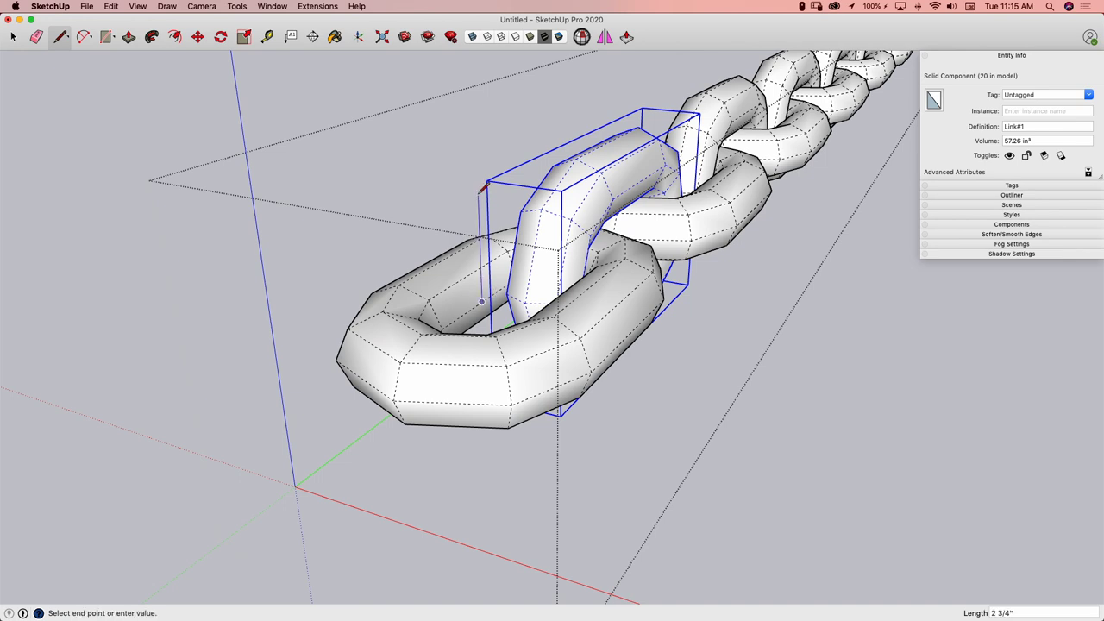
{"action": "key", "text": "Escape"}
{"action": "middle_click_drag", "start_coordinate": [482, 188], "coordinate": [516, 260]}
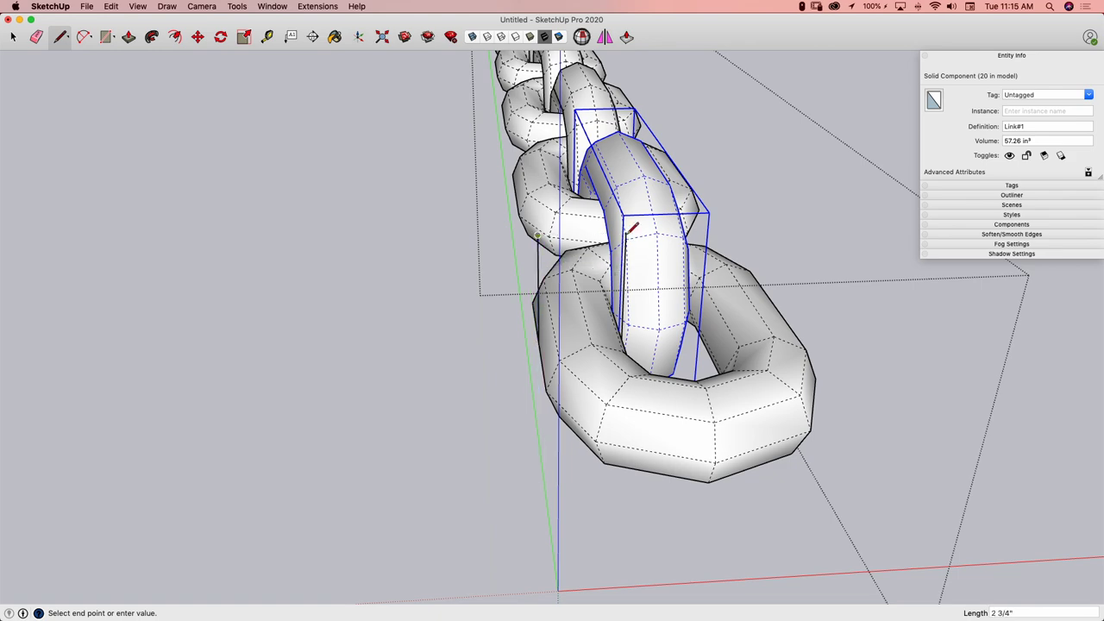
{"action": "key", "text": "space"}
{"action": "middle_click_drag", "start_coordinate": [634, 226], "coordinate": [787, 327]}
{"action": "left_click", "coordinate": [565, 193]}
- Measure between the reference lines' upper ends with Tape Measure, resize the open chain group to make that distance 1.25", and close the group
{"action": "scroll", "coordinate": [344, 379], "scroll_direction": "down", "scroll_amount": 5}
{"action": "middle_click_drag", "start_coordinate": [331, 404], "coordinate": [270, 161]}
{"action": "left_click", "coordinate": [267, 38]}
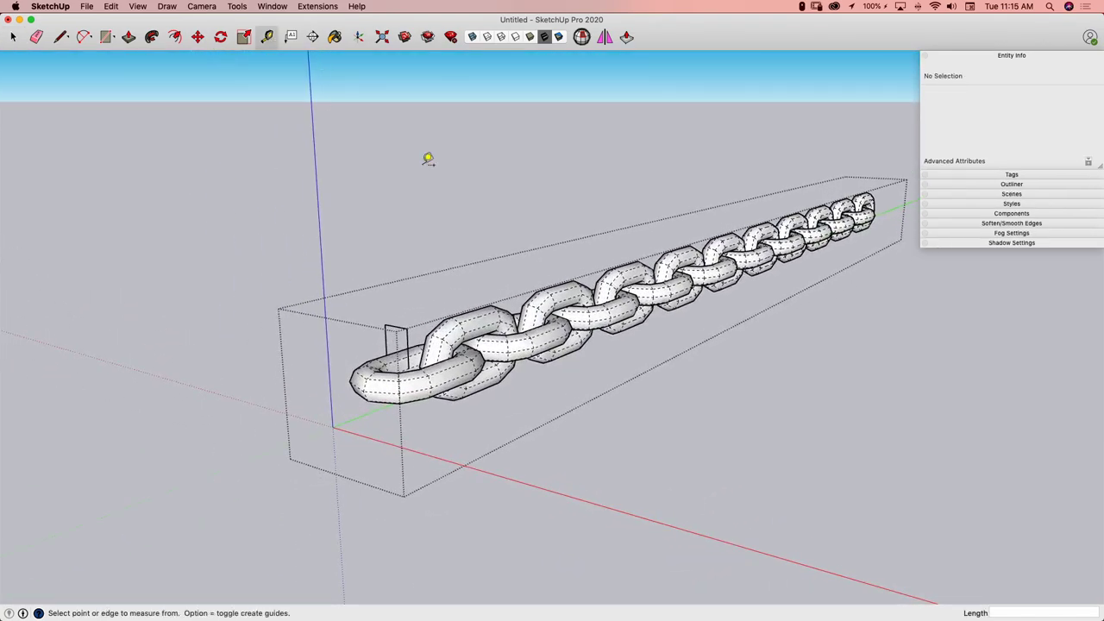
{"action": "left_click", "coordinate": [385, 323]}
{"action": "left_click", "coordinate": [407, 327]}
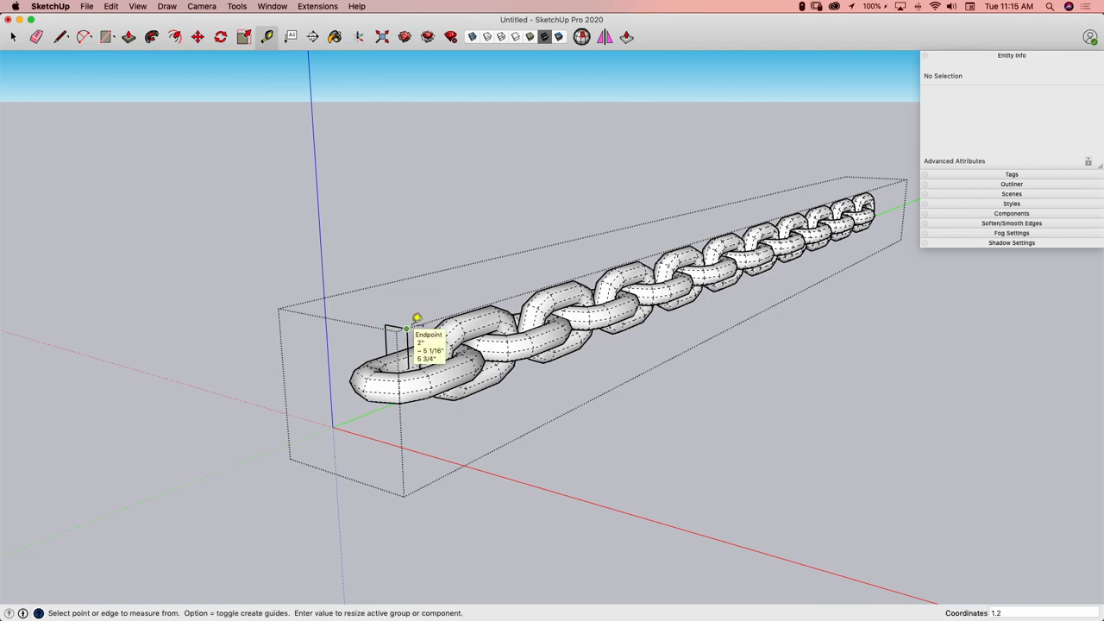
{"action": "type", "text": "1.25"}
{"action": "key", "text": "Return"}
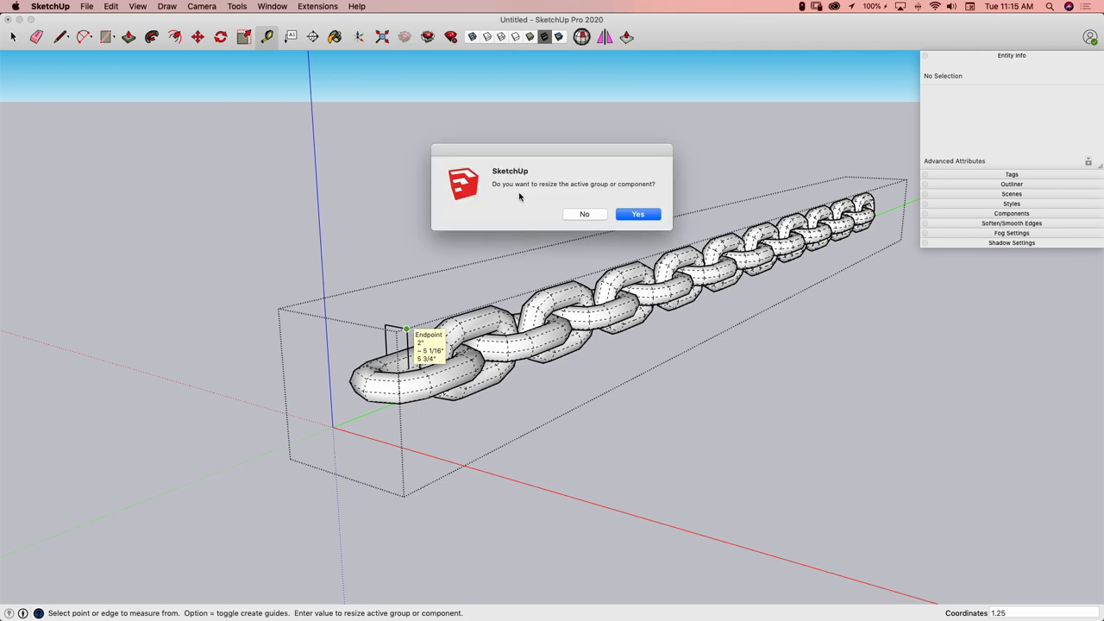
{"action": "left_click", "coordinate": [637, 213]}
{"action": "middle_click_drag", "start_coordinate": [604, 380], "coordinate": [644, 382]}
{"action": "key", "text": "space"}
{"action": "left_click", "coordinate": [611, 419]}
- Reopen the smaller chain group and erase the reference lines above its nearest link
{"action": "scroll", "coordinate": [648, 389], "scroll_direction": "down", "scroll_amount": 2}
{"action": "scroll", "coordinate": [644, 382], "scroll_direction": "up", "scroll_amount": 1}
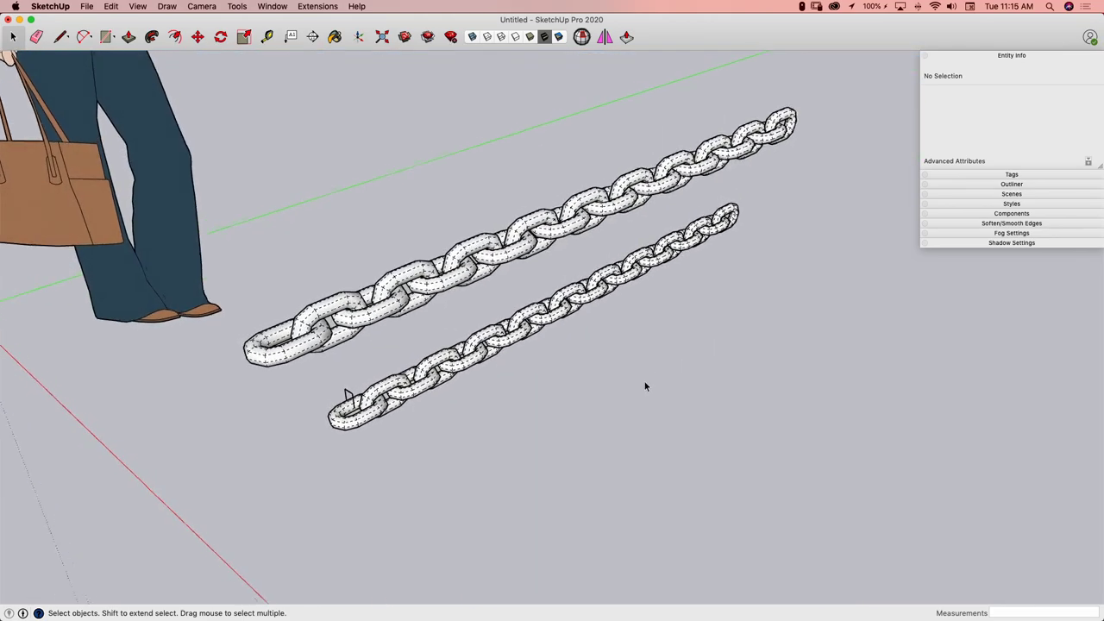
{"action": "middle_click_drag", "start_coordinate": [644, 385], "coordinate": [603, 301]}
{"action": "middle_click_drag", "start_coordinate": [405, 435], "coordinate": [417, 418]}
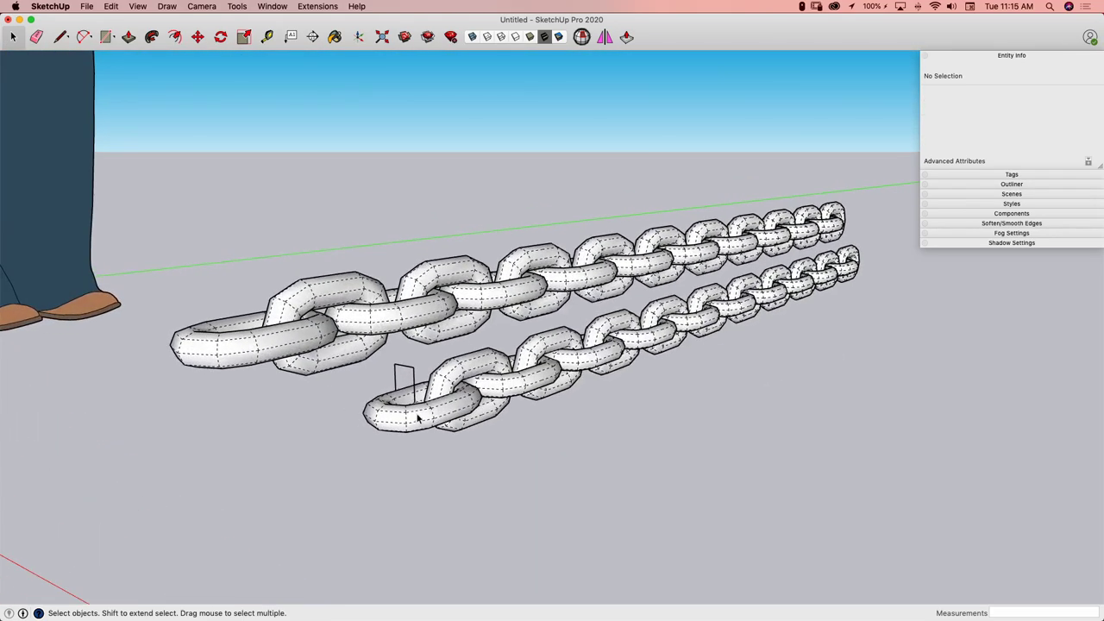
{"action": "left_click", "coordinate": [417, 419]}
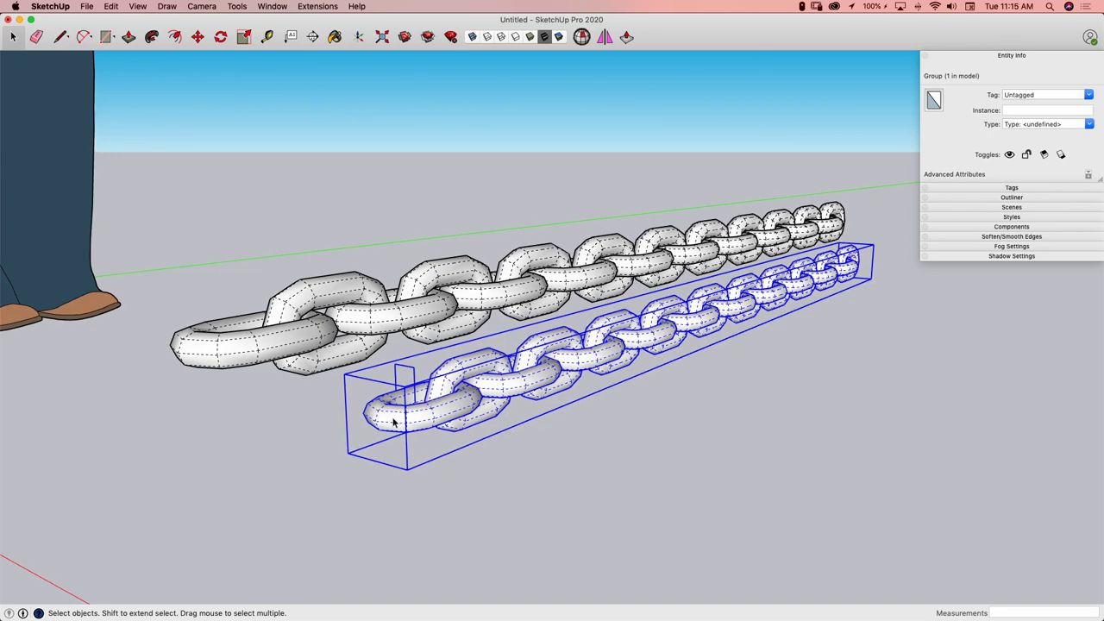
{"action": "double_click", "coordinate": [393, 423]}
{"action": "scroll", "coordinate": [395, 373], "scroll_direction": "up", "scroll_amount": 3}
{"action": "key", "text": "e"}
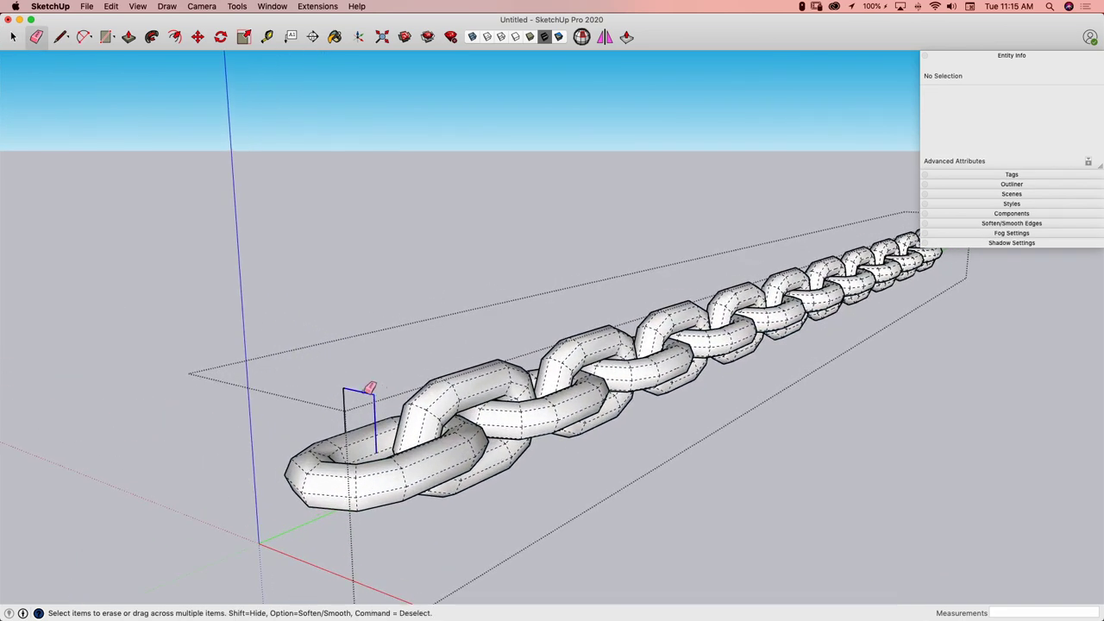
{"action": "left_click_drag", "start_coordinate": [362, 390], "coordinate": [347, 383]}
{"action": "key", "text": "space"}
- Try Reset Scale on the smaller chain's nearest end link, and undo it
{"action": "middle_click_drag", "start_coordinate": [348, 370], "coordinate": [362, 353]}
{"action": "left_click", "coordinate": [385, 437]}
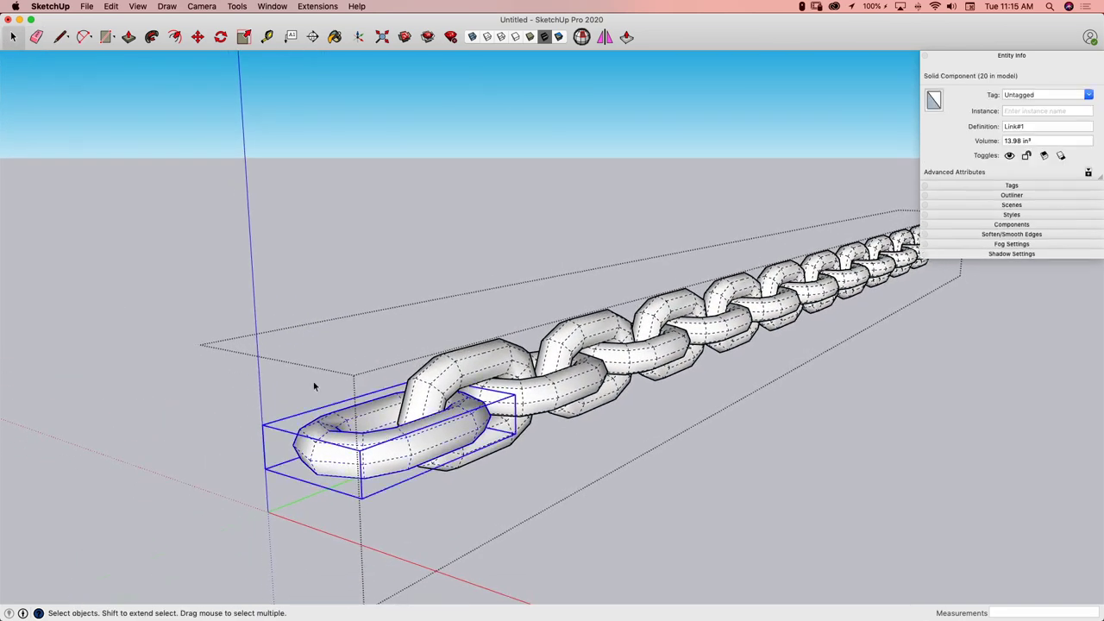
{"action": "middle_click_drag", "start_coordinate": [354, 445], "coordinate": [523, 364]}
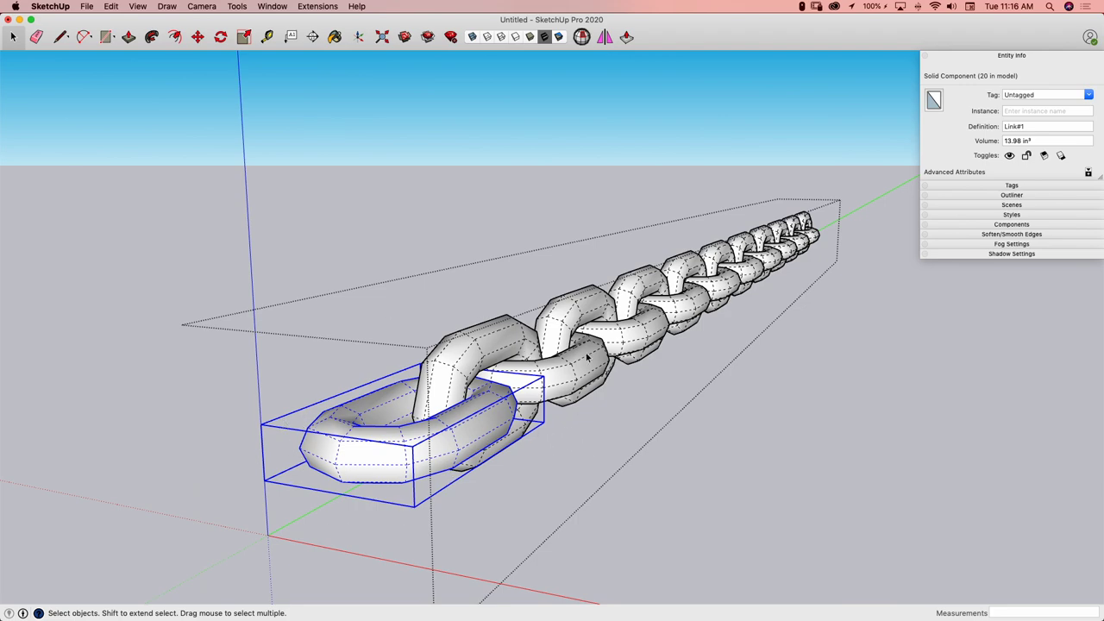
{"action": "middle_click_drag", "start_coordinate": [429, 454], "coordinate": [420, 392]}
{"action": "right_click", "coordinate": [420, 393]}
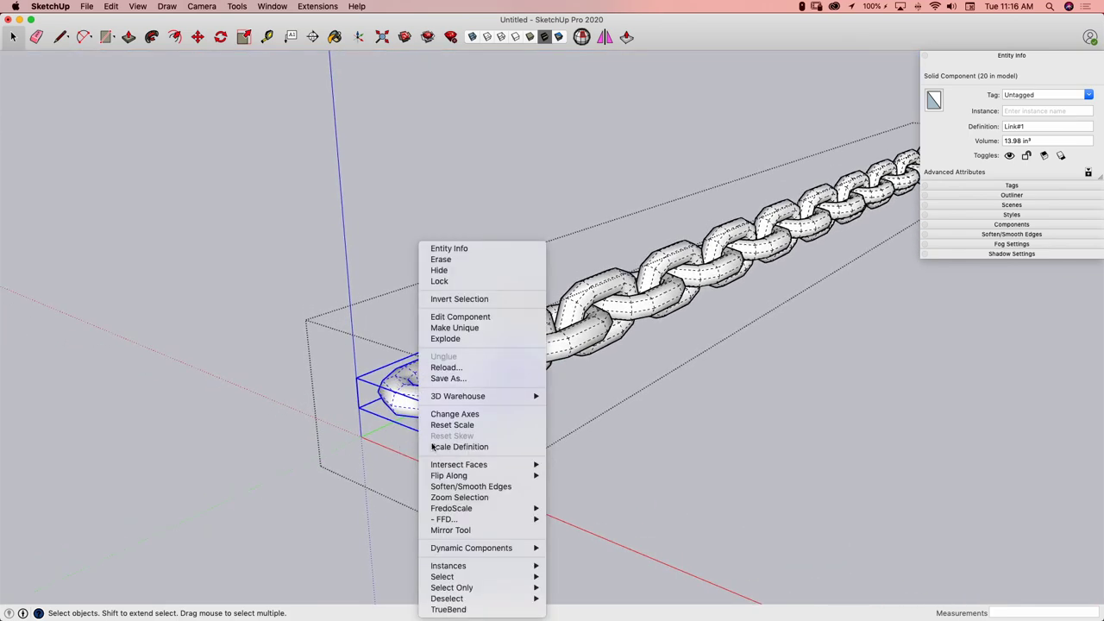
{"action": "left_click", "coordinate": [477, 425]}
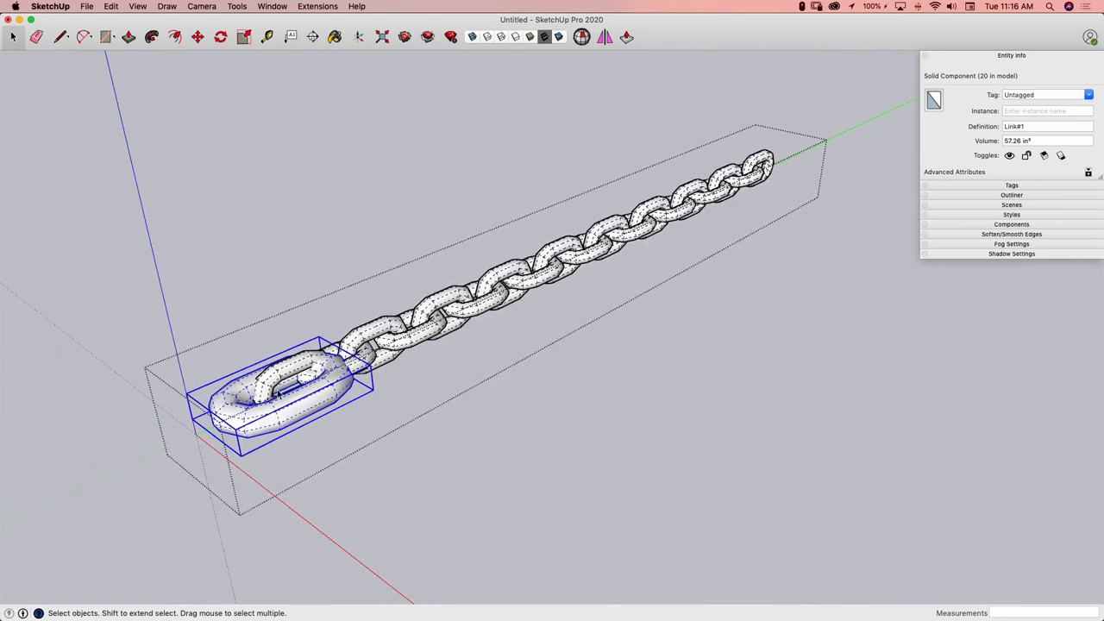
{"action": "key", "text": "super+z"}
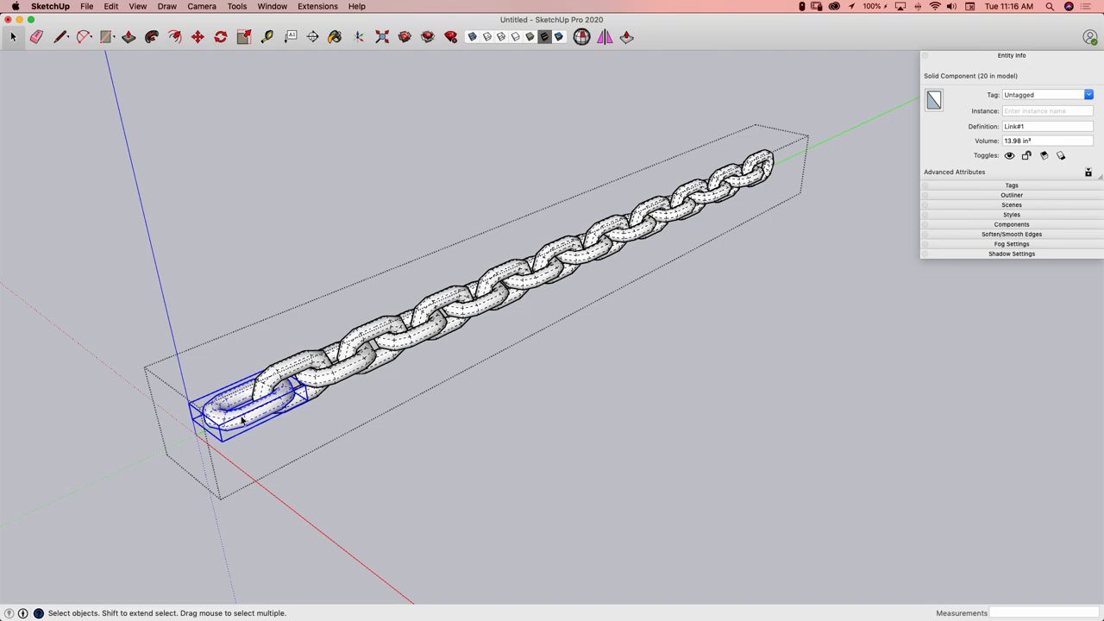
- Apply Scale Definition to the smaller chain's nearest end link and check its available scale options
{"action": "right_click", "coordinate": [242, 420]}
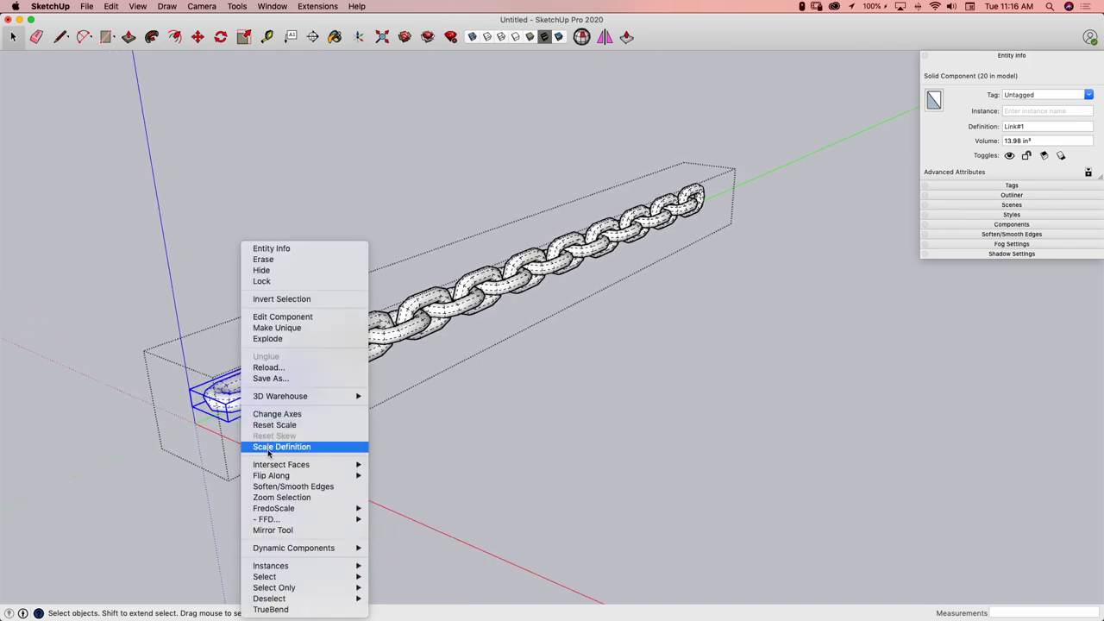
{"action": "left_click", "coordinate": [269, 446]}
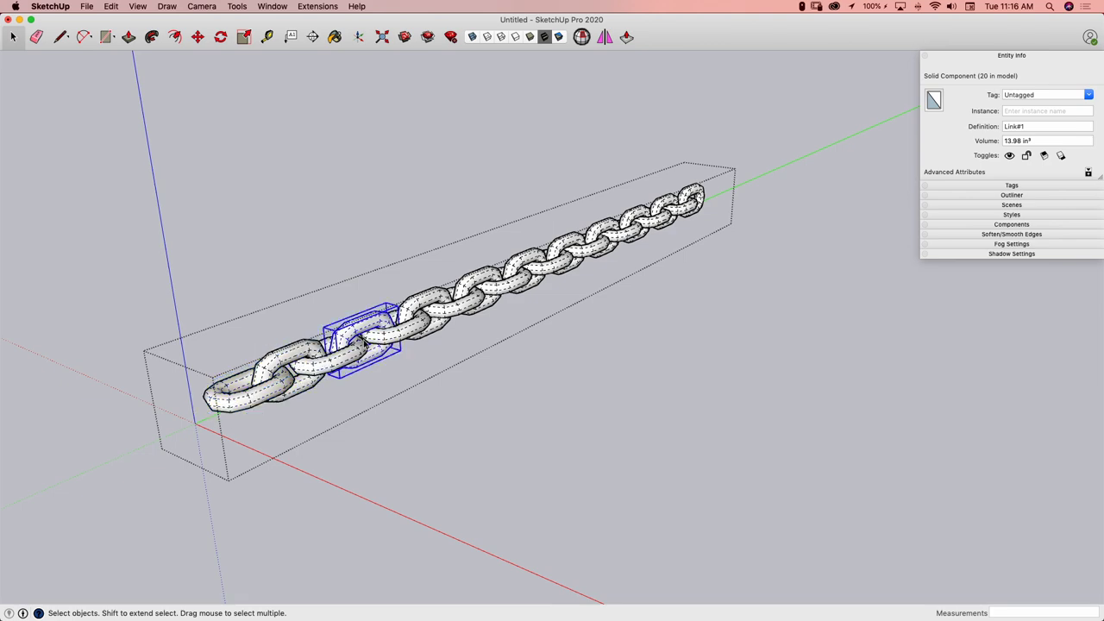
{"action": "left_click", "coordinate": [256, 403]}
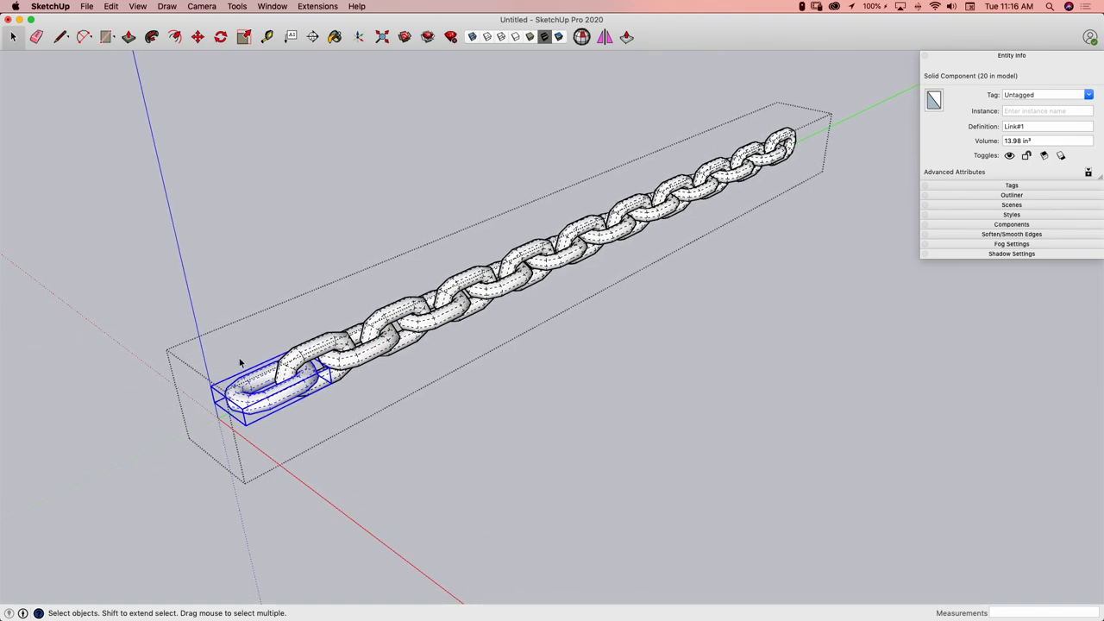
{"action": "right_click", "coordinate": [287, 406]}
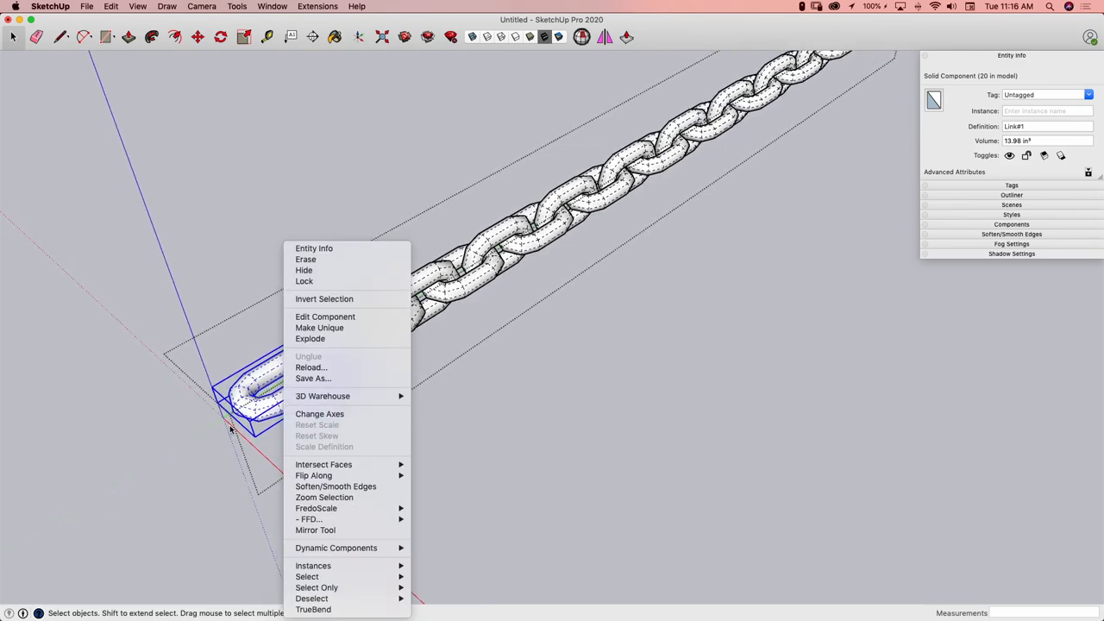
{"action": "key", "text": "Escape"}
- Close the chain group, turn off hidden geometry, and select the larger chain to compare the two
{"action": "scroll", "coordinate": [494, 378], "scroll_direction": "down", "scroll_amount": 3}
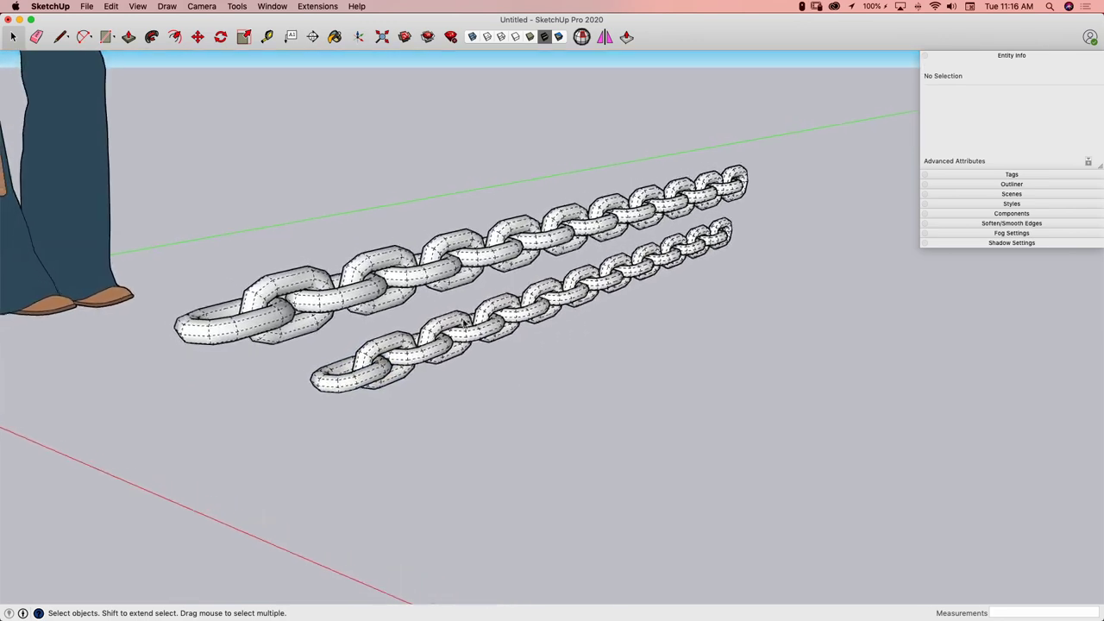
{"action": "left_click", "coordinate": [377, 365]}
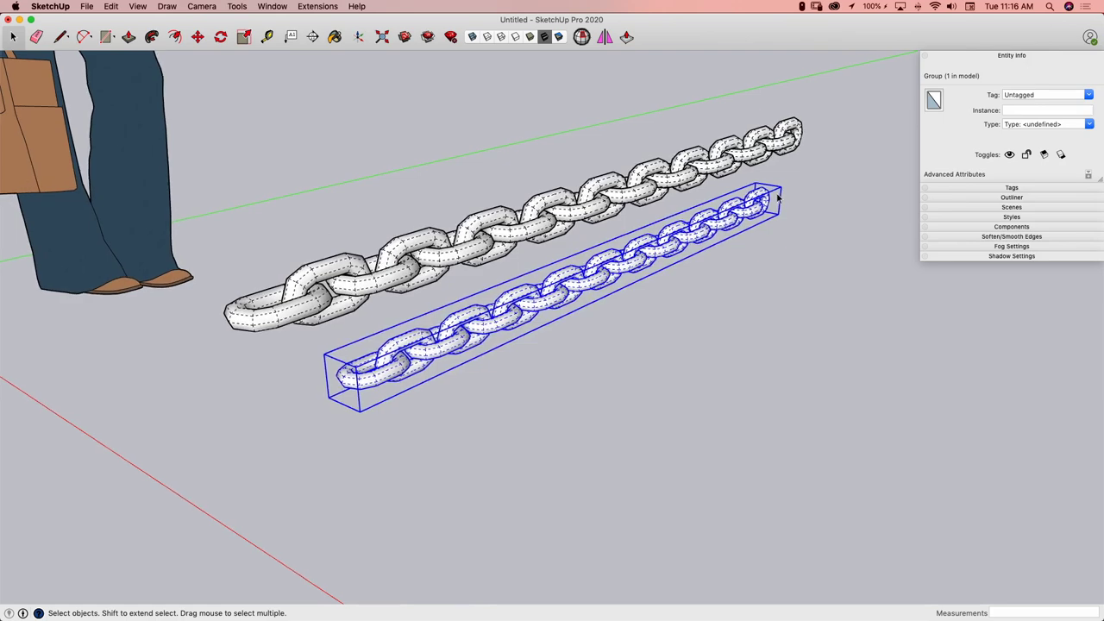
{"action": "key", "text": "h"}
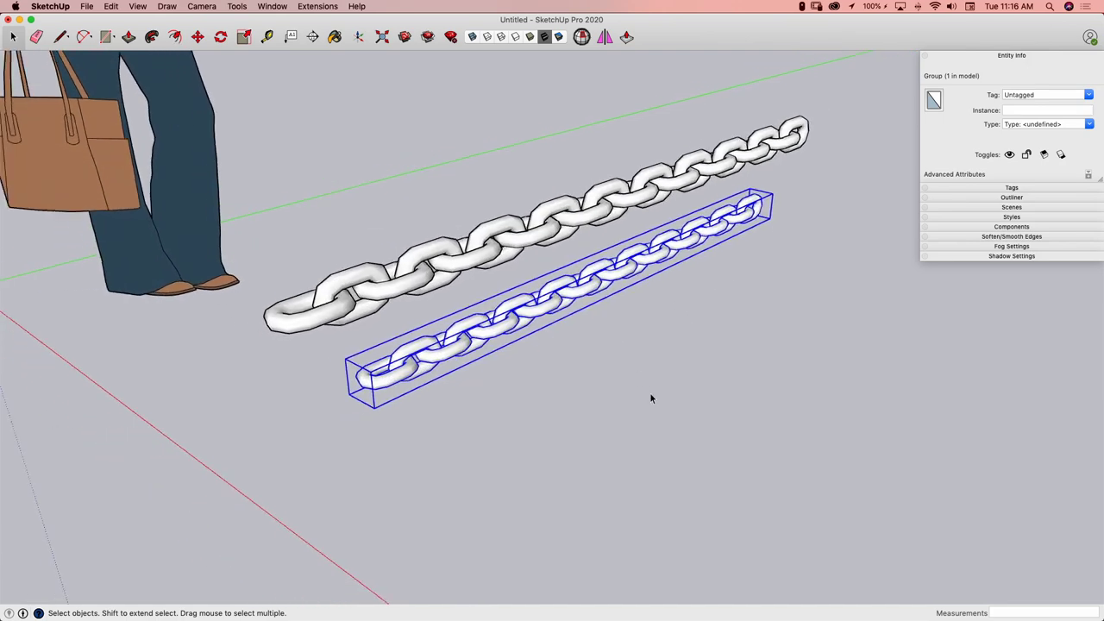
{"action": "left_click", "coordinate": [601, 321]}
{"action": "left_click", "coordinate": [588, 281]}
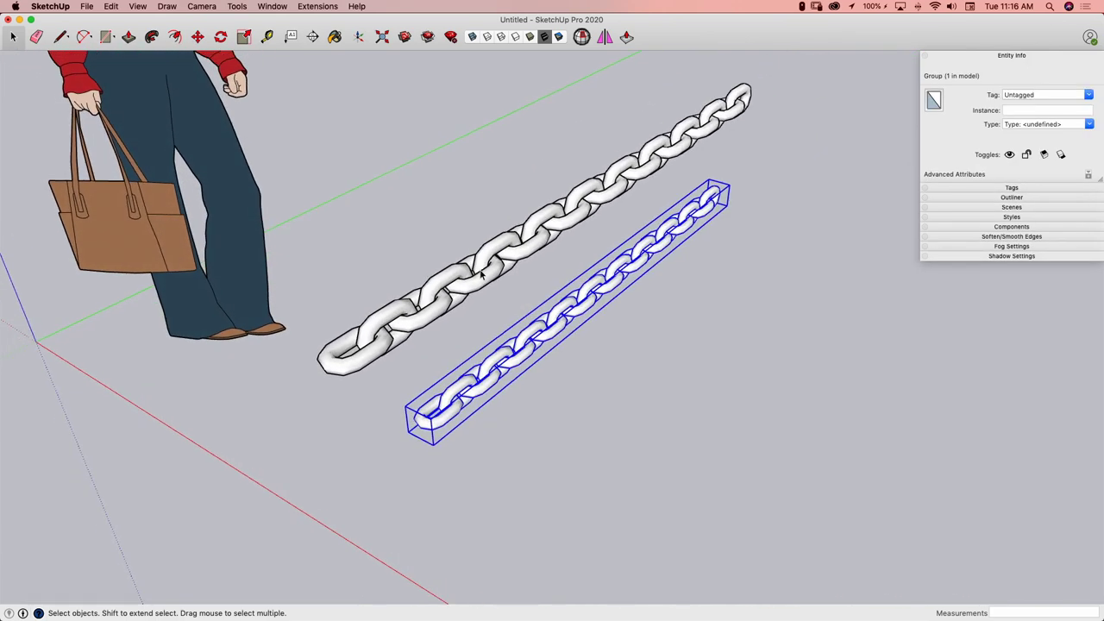
{"action": "middle_click_drag", "start_coordinate": [482, 274], "coordinate": [907, 339]}
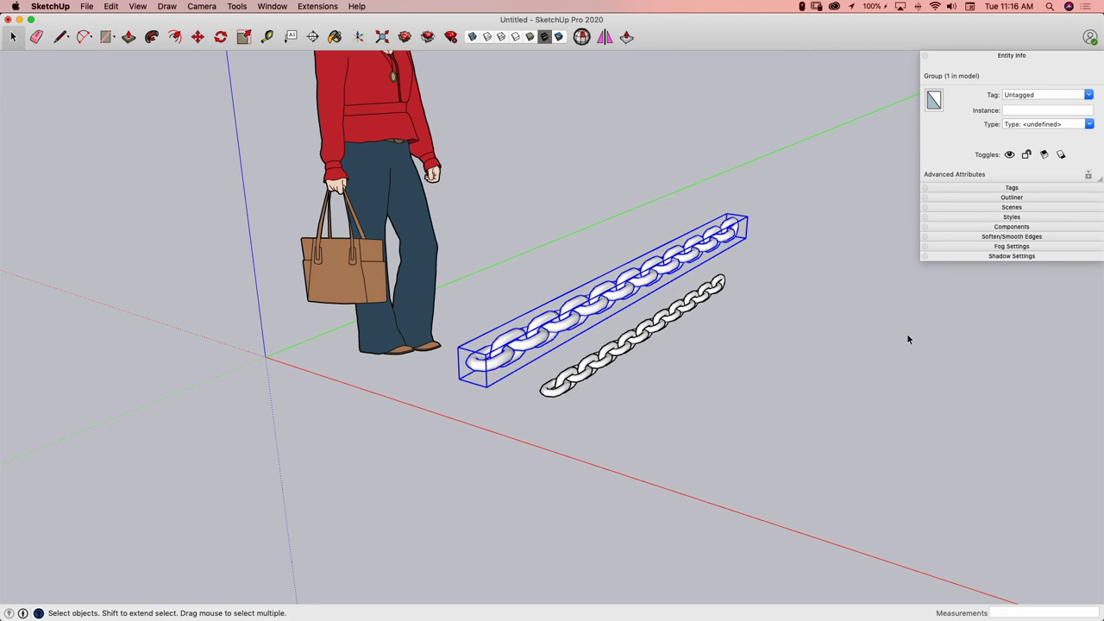